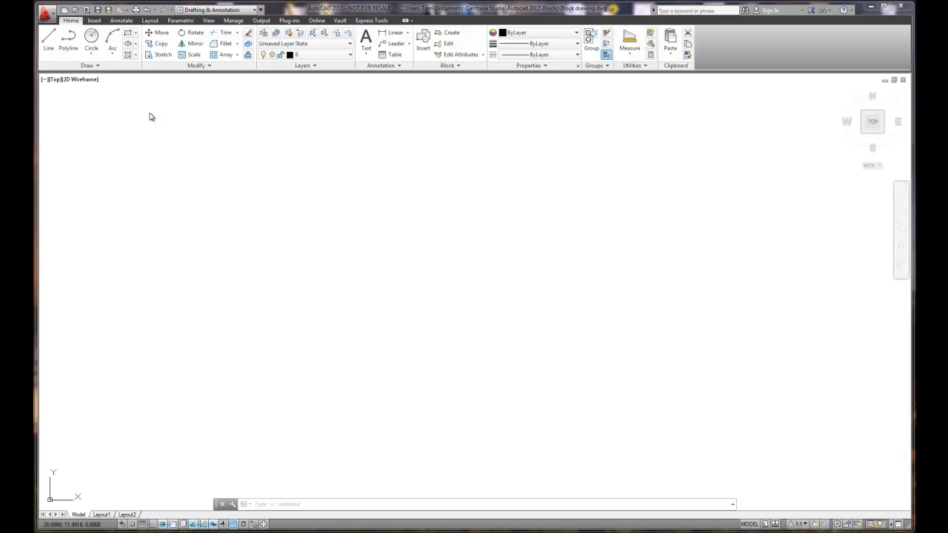
# - Draw an 8-sided polygon near the middle of the drawing, circumscribed about a circle of radius 4
pyautogui.click(135, 35)
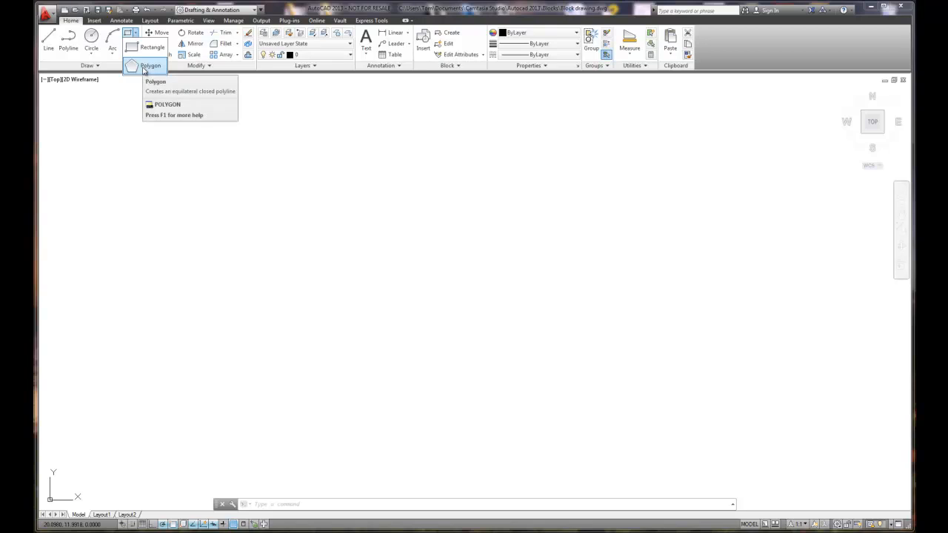
pyautogui.click(145, 66)
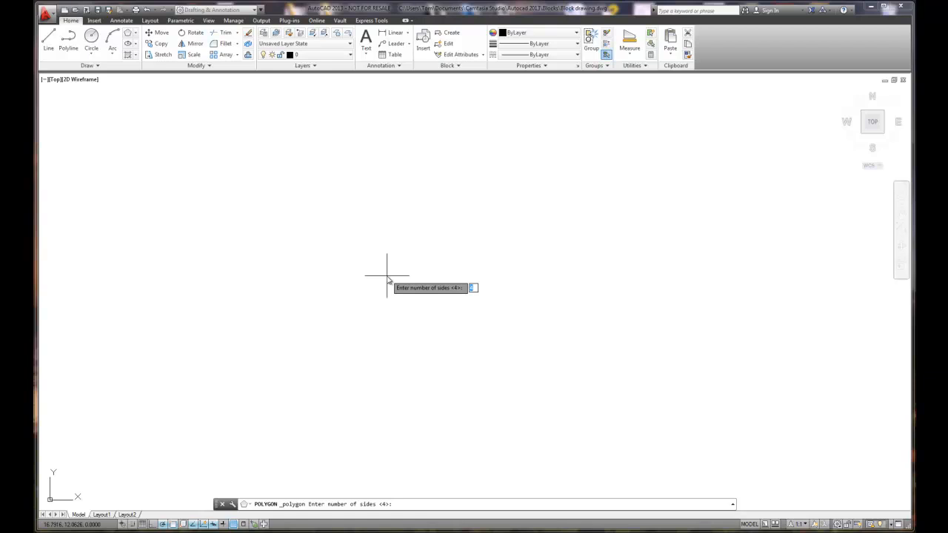
pyautogui.write('8')
pyautogui.press('Return')
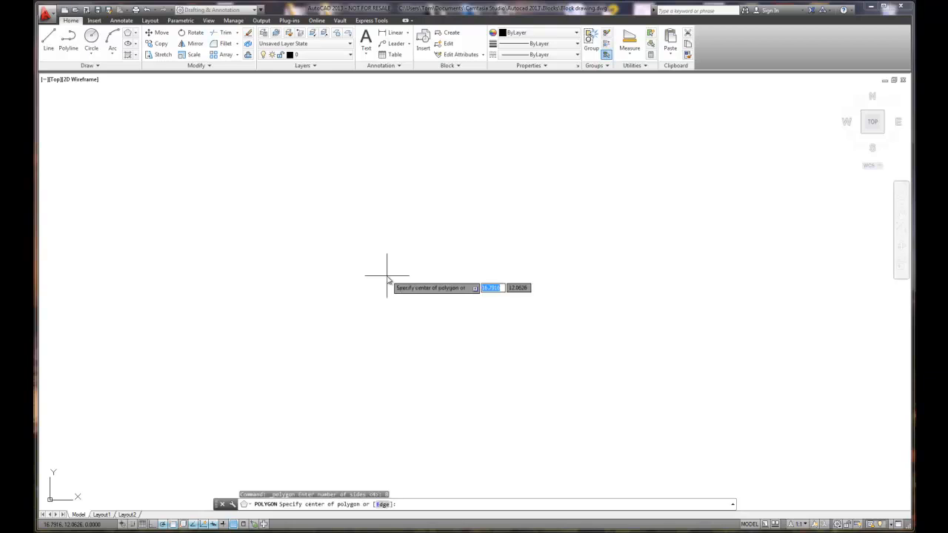
pyautogui.click(434, 252)
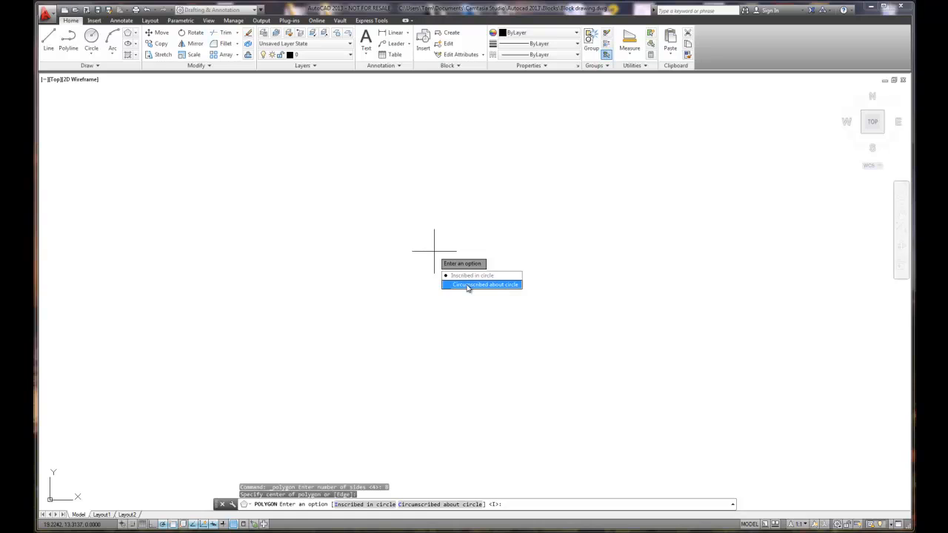
pyautogui.click(468, 286)
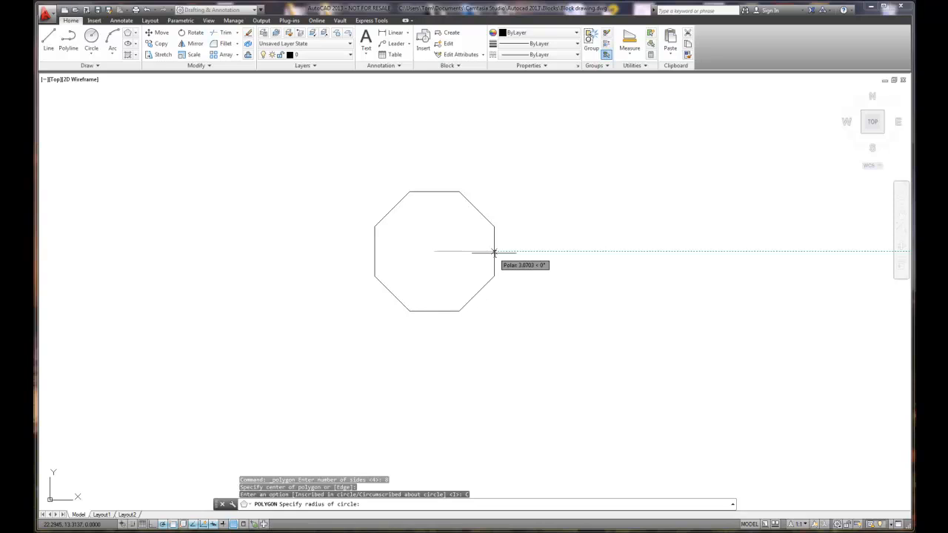
pyautogui.write('4')
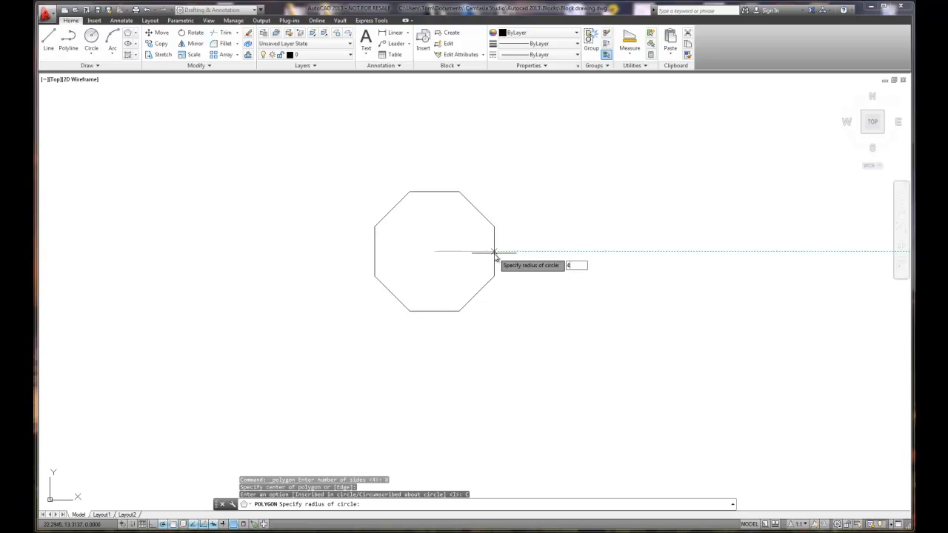
pyautogui.press('Return')
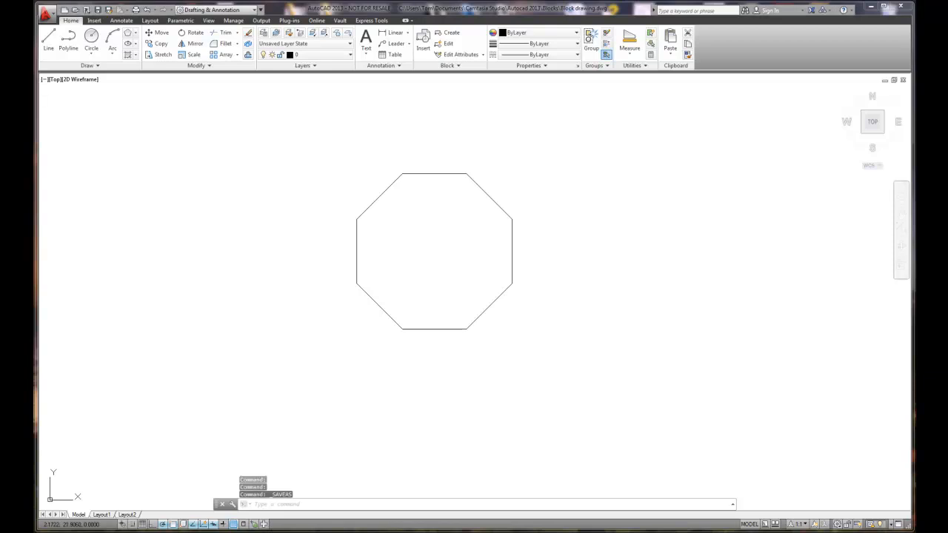
# - Save a copy of the drawing in the Blocks folder as "Octogon plate" in AutoCAD 2010/LT2010 Drawing format
pyautogui.click(46, 13)
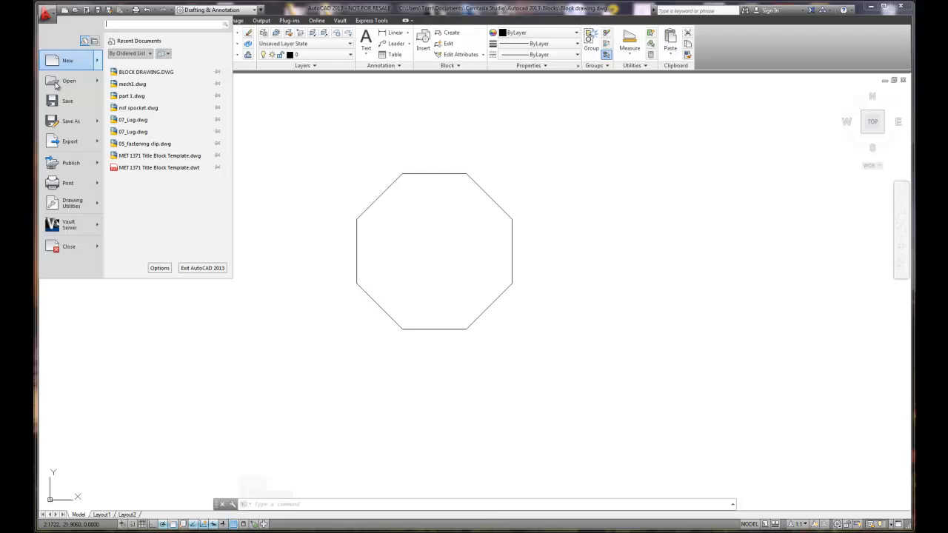
pyautogui.click(68, 121)
pyautogui.moveTo(459, 154)
pyautogui.mouseDown()
pyautogui.moveTo(423, 121)
pyautogui.moveTo(395, 119)
pyautogui.moveTo(373, 132)
pyautogui.mouseUp()
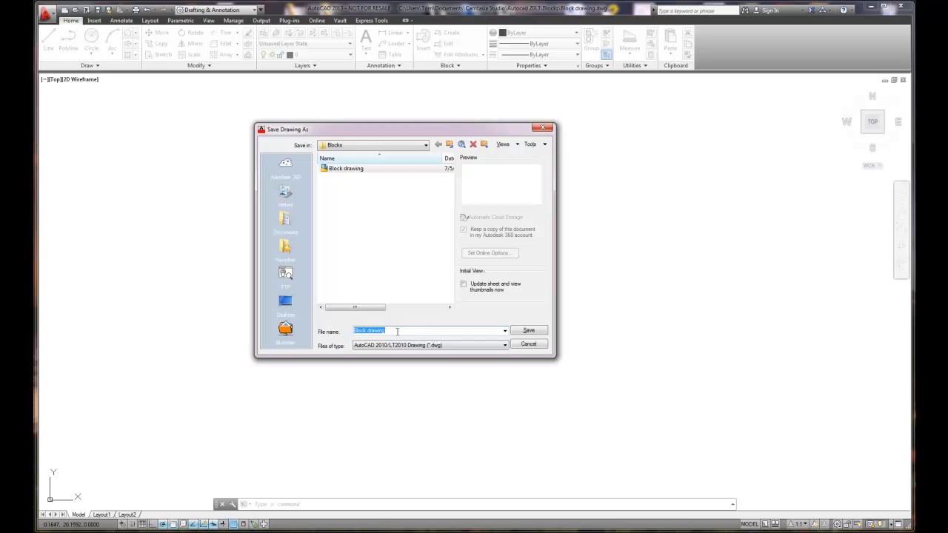
pyautogui.moveTo(397, 331); pyautogui.dragTo(344, 331)
pyautogui.write('Octogon plate')
pyautogui.click(506, 347)
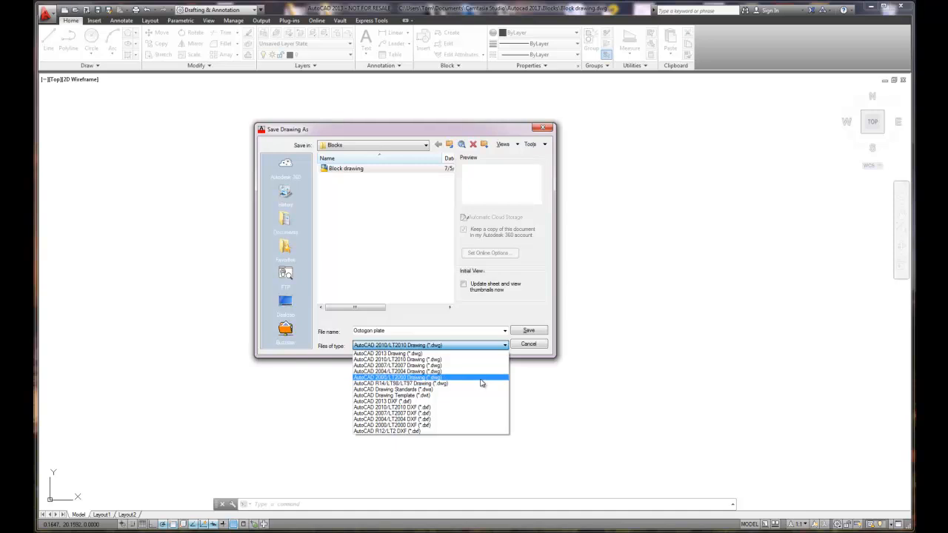
pyautogui.click(460, 346)
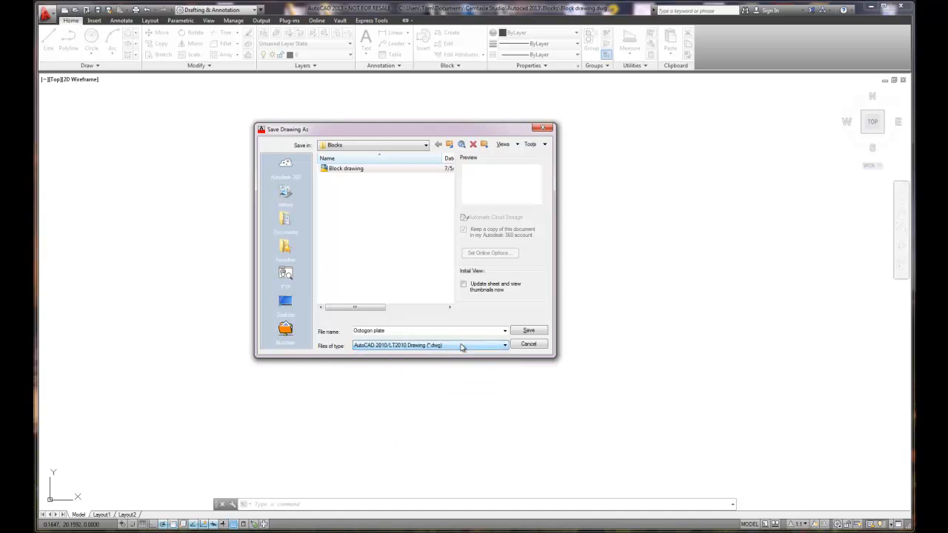
pyautogui.click(528, 331)
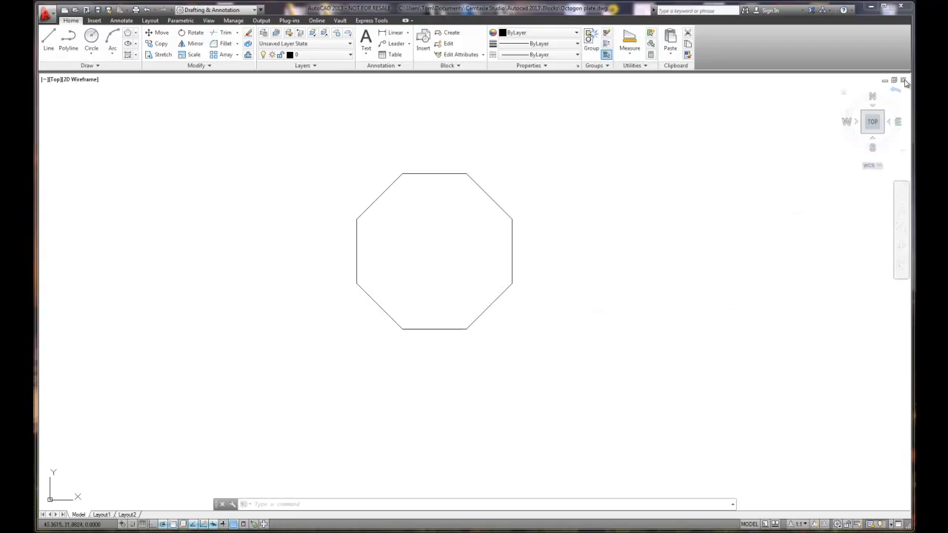
# - Close the octagon drawing and start a new drawing from the acad template
pyautogui.click(905, 80)
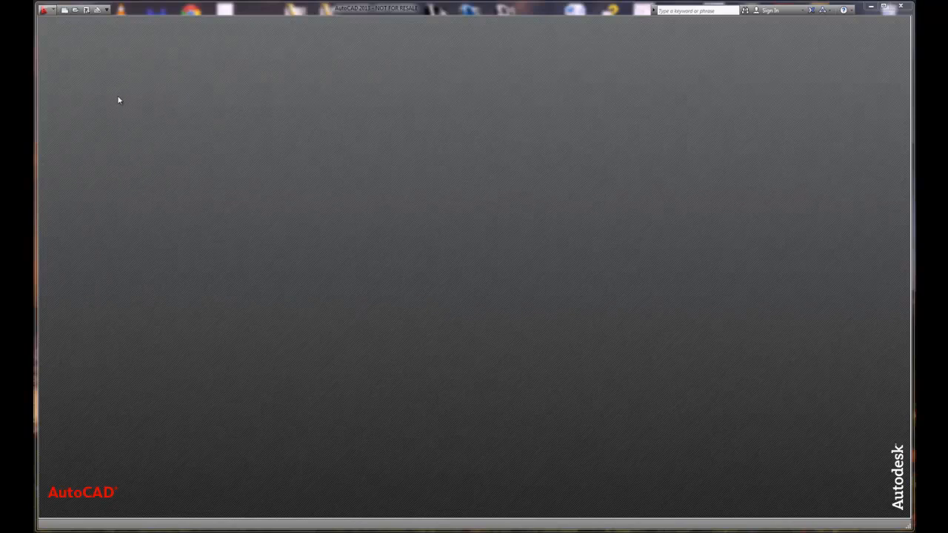
pyautogui.click(65, 10)
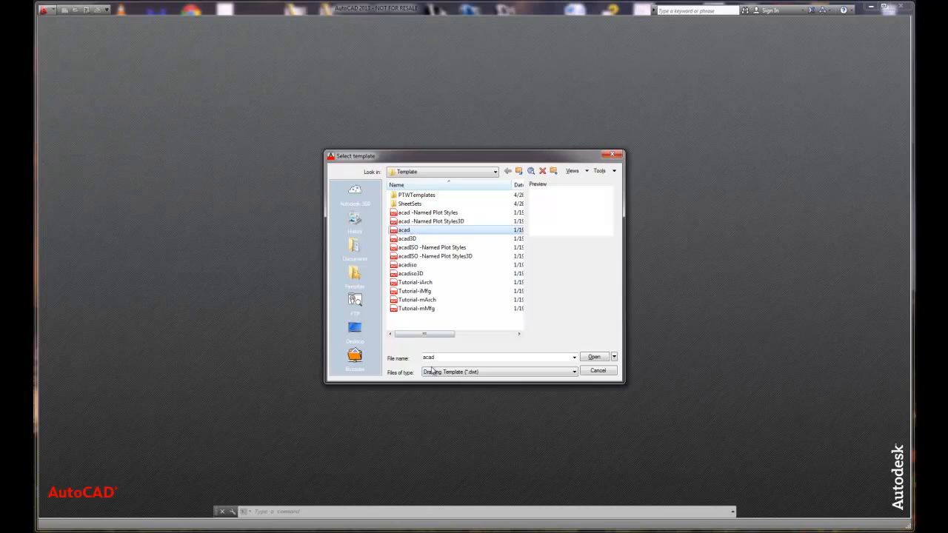
pyautogui.click(596, 358)
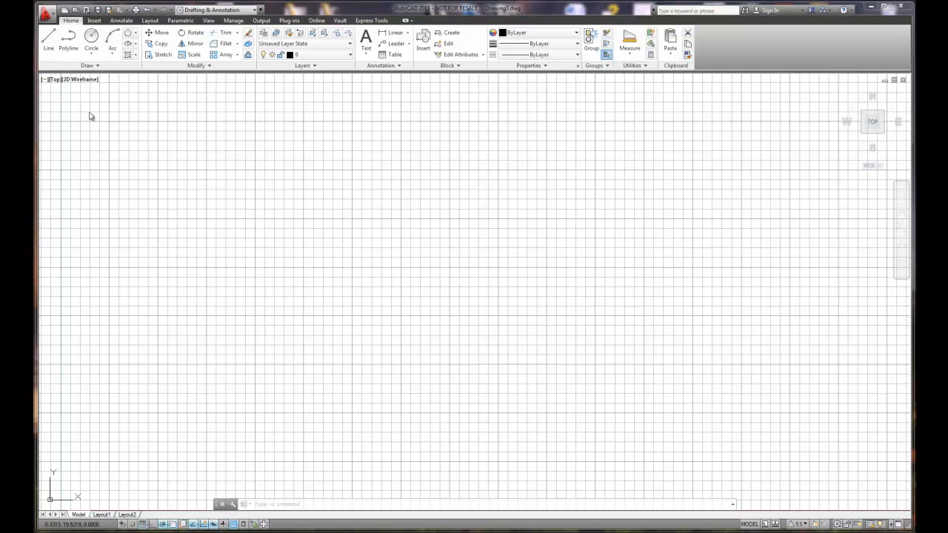
# - Draw the fork handle's left edge 5 units straight up and continue 0.5 units to the left for the shoulder
pyautogui.click(355, 378)
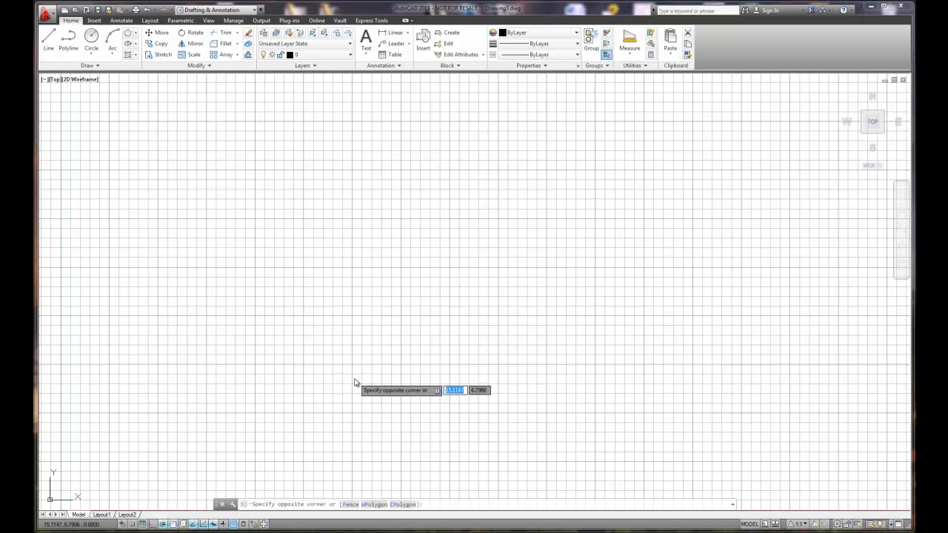
pyautogui.click(47, 48)
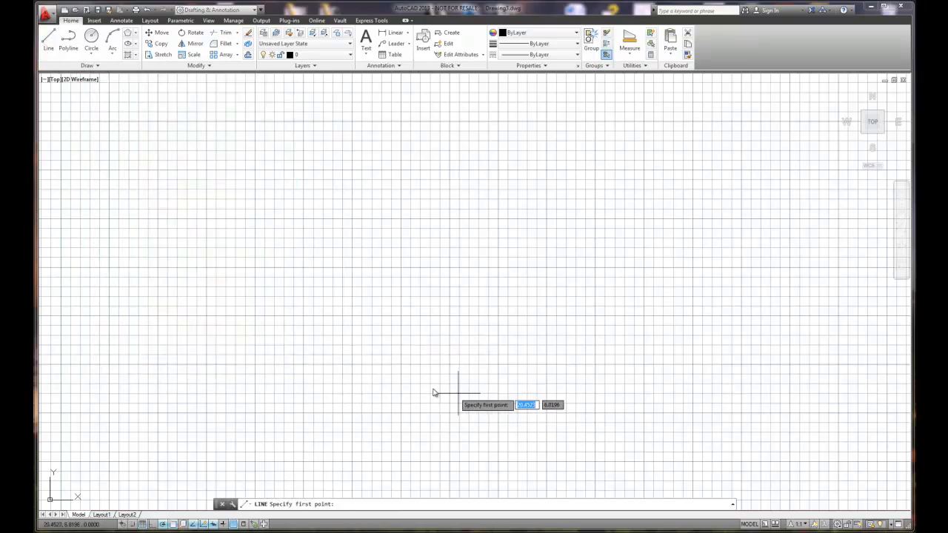
pyautogui.click(351, 383)
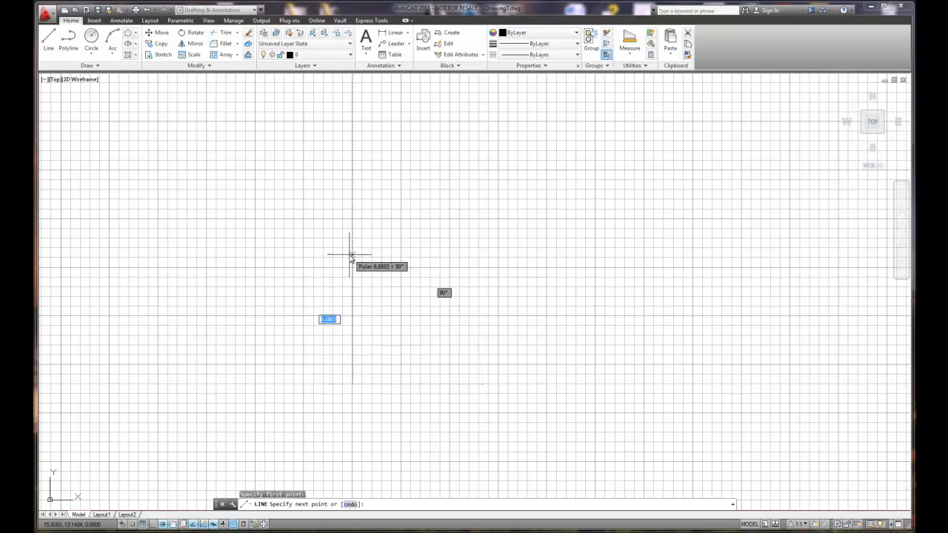
pyautogui.write('5')
pyautogui.press('Return')
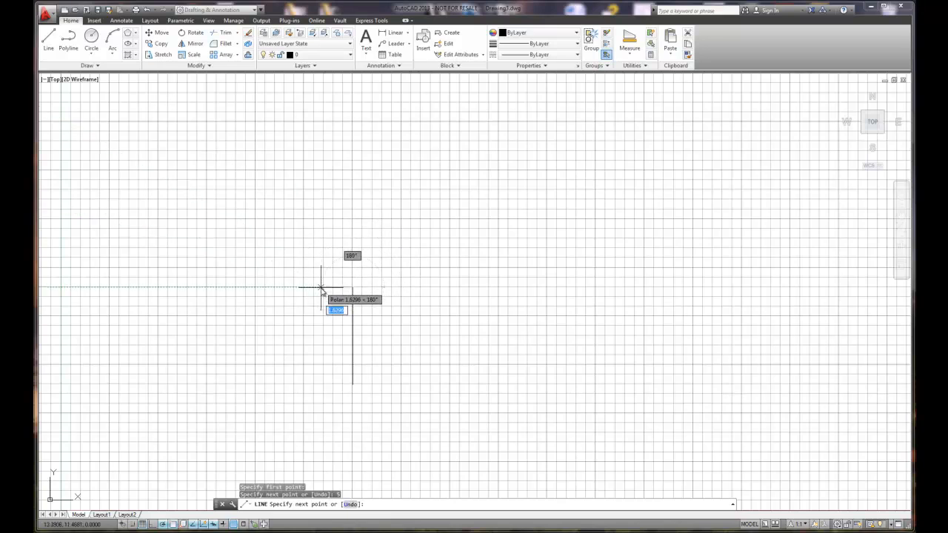
pyautogui.write('.5')
pyautogui.press('Return')
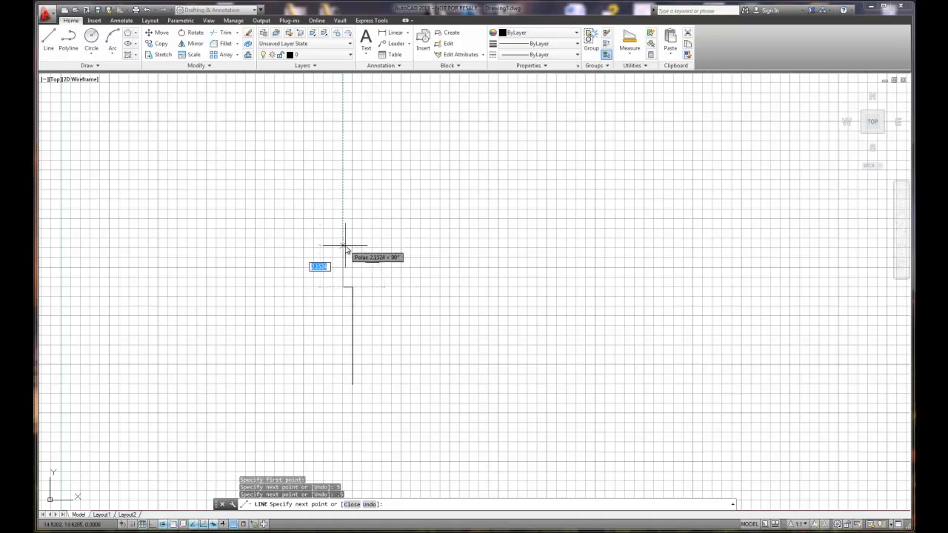
# - Continue the outline with a left side about 2.15 units high and a narrow flat-bottomed V notch rising to the second tine's tip
pyautogui.click(344, 246)
pyautogui.scroll(5, 345, 247)
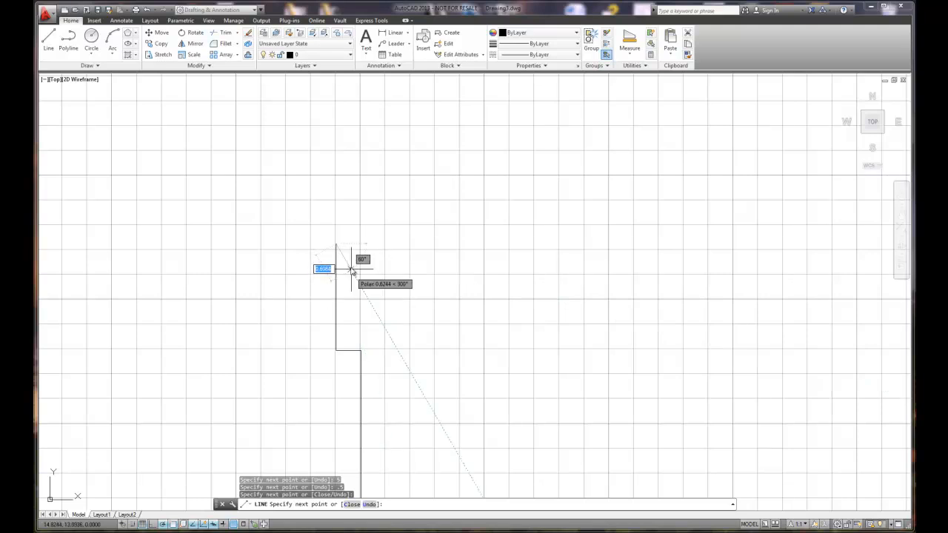
pyautogui.click(345, 309)
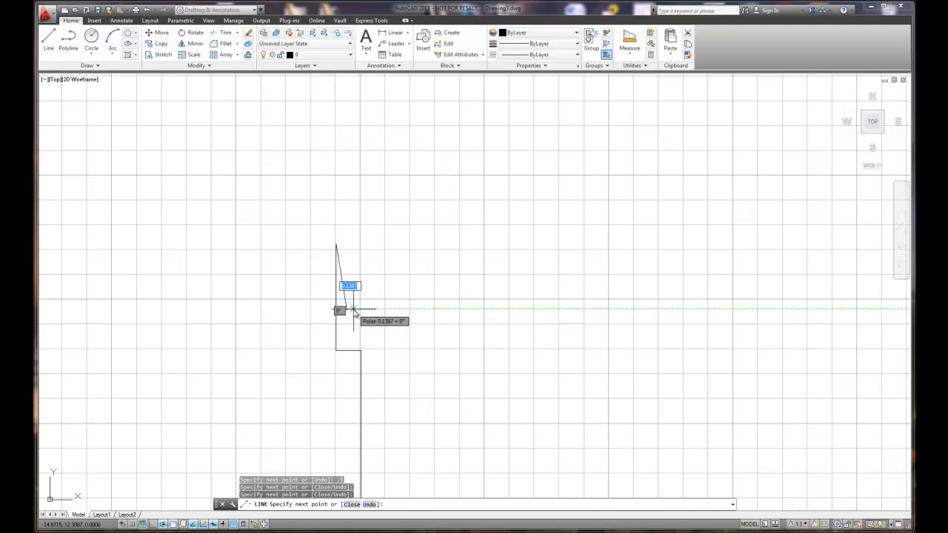
pyautogui.click(353, 310)
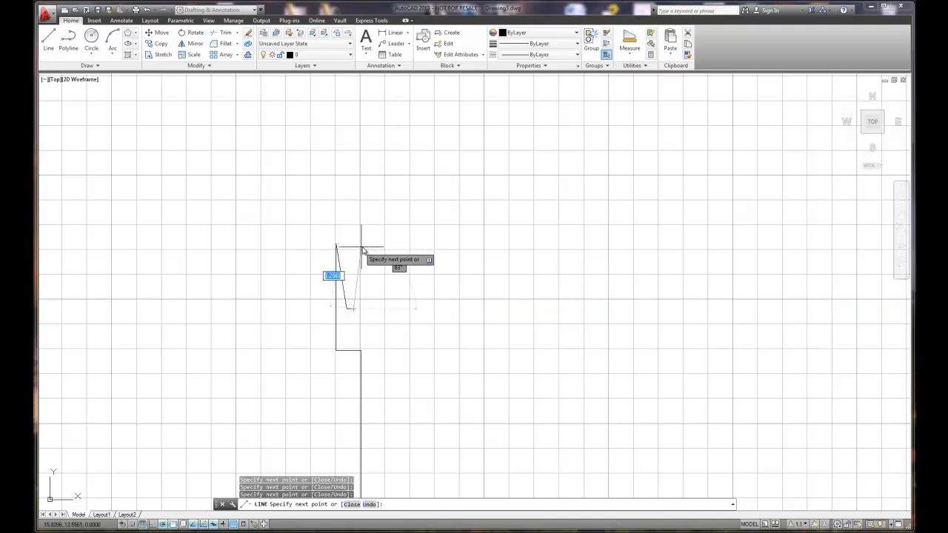
pyautogui.click(363, 246)
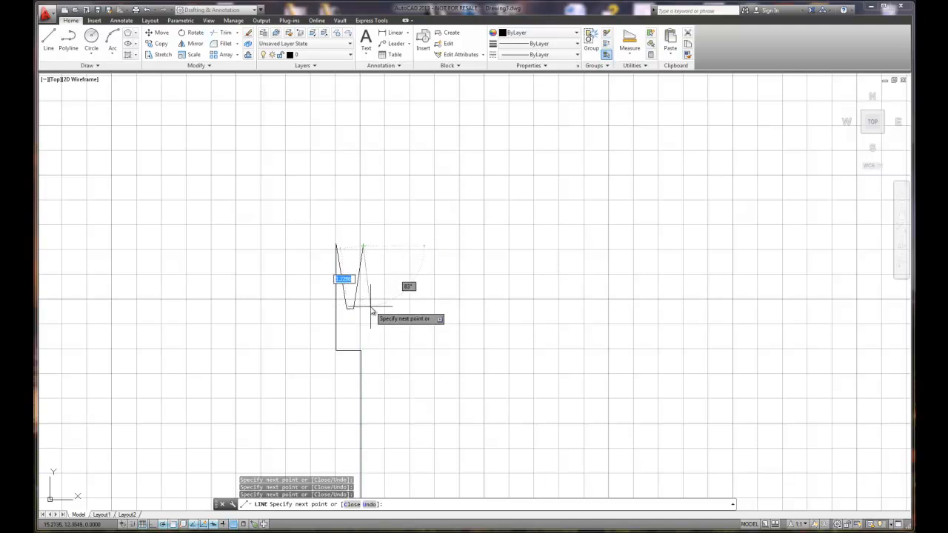
pyautogui.press('Escape')
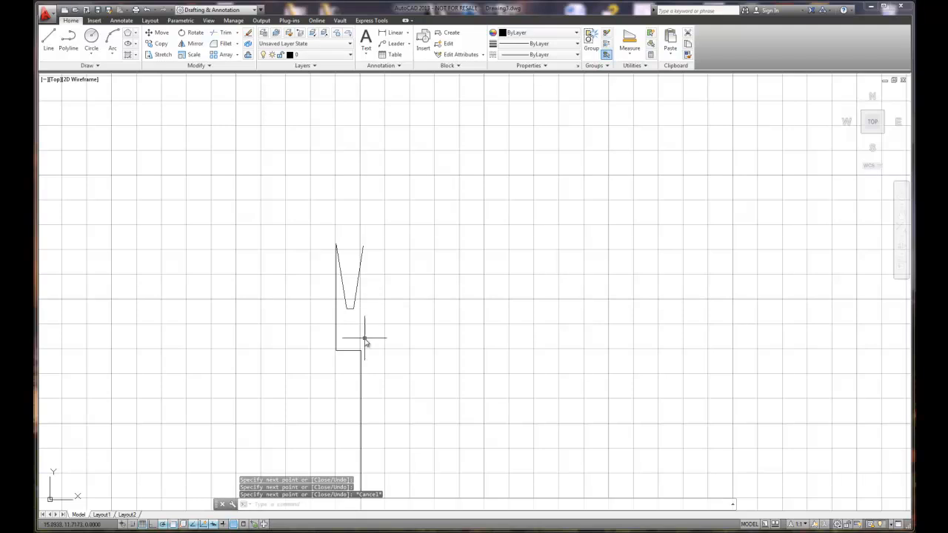
# - From the handle's lower end, draw a 0.25-unit bottom edge, a right edge up to shoulder height, and a 0.5-unit right shoulder
pyautogui.click(48, 41)
pyautogui.scroll(-2, 394, 465)
pyautogui.scroll(1, 400, 477)
pyautogui.moveTo(399, 475); pyautogui.dragTo(393, 415, button='middle')
pyautogui.click(361, 482)
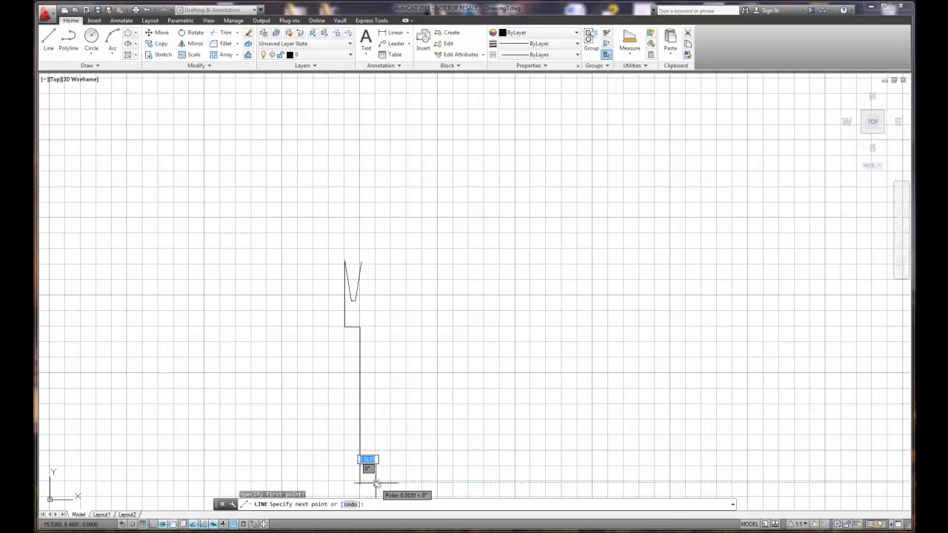
pyautogui.write('.25')
pyautogui.press('Return')
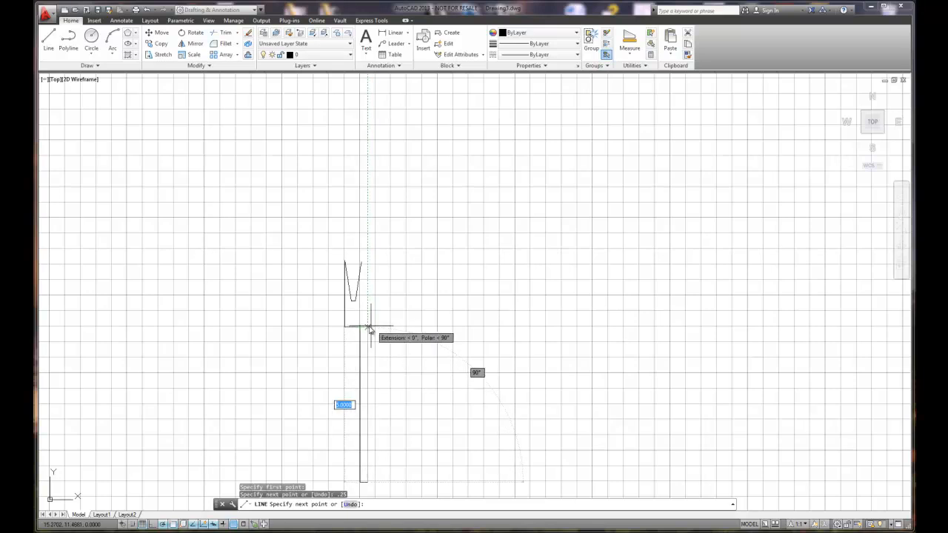
pyautogui.click(367, 329)
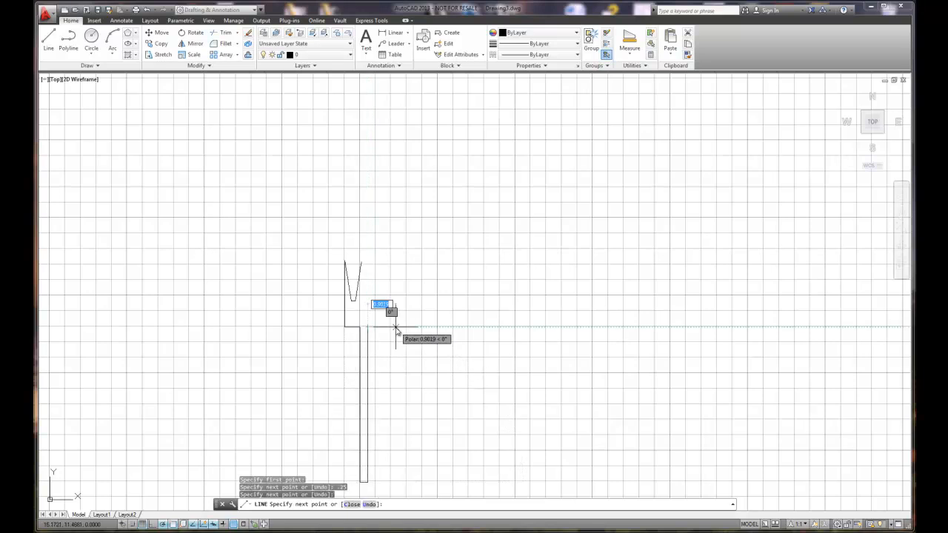
pyautogui.write('.5')
pyautogui.press('Return')
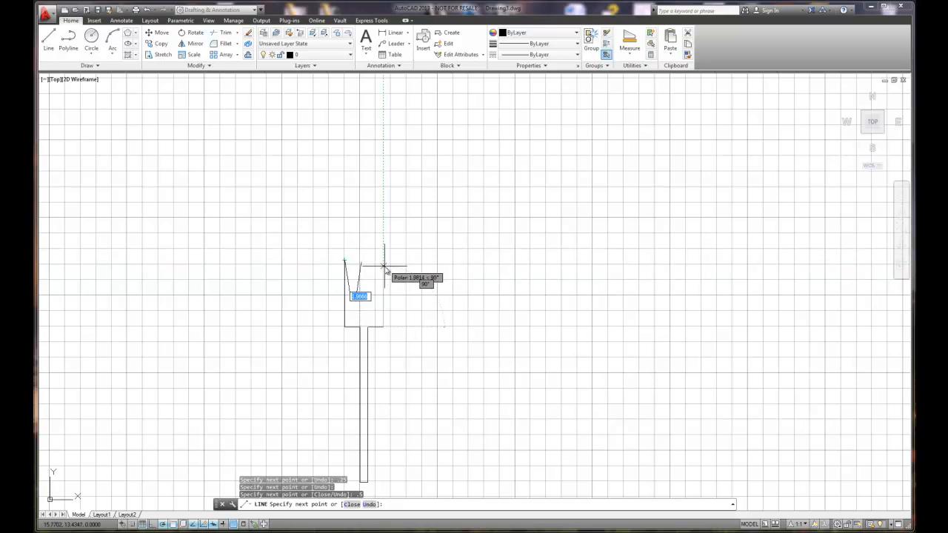
# - Draw the fork head's right side level with the left tip and zigzag the remaining tines back to the open second tine's tip
pyautogui.scroll(3, 384, 266)
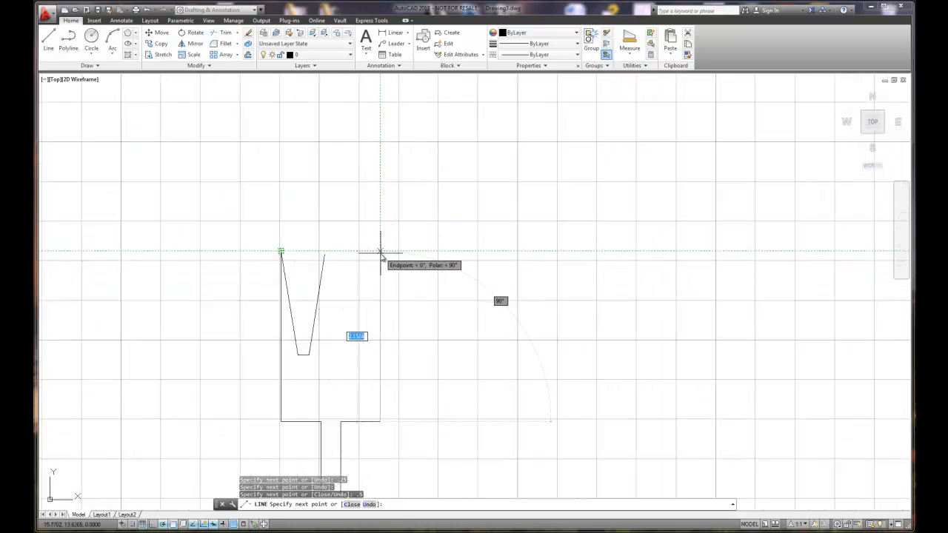
pyautogui.click(380, 252)
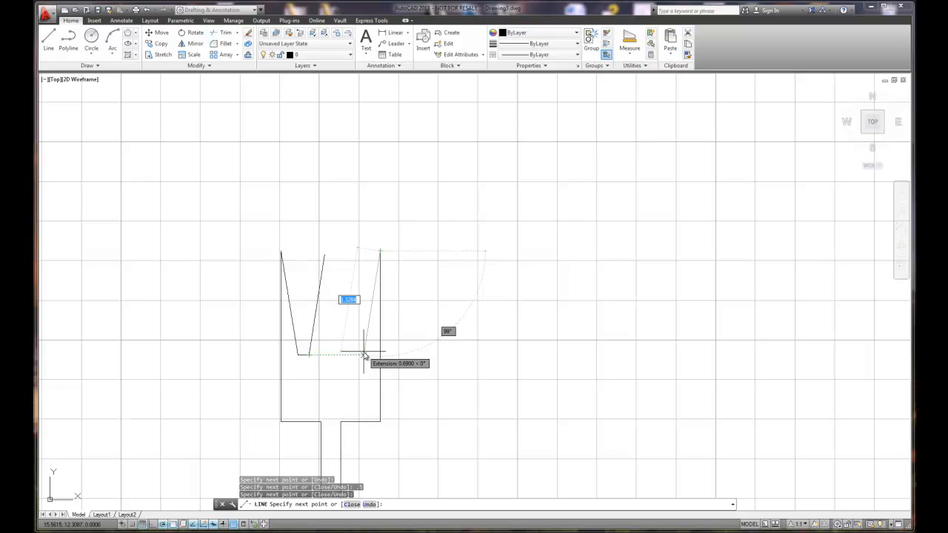
pyautogui.click(364, 355)
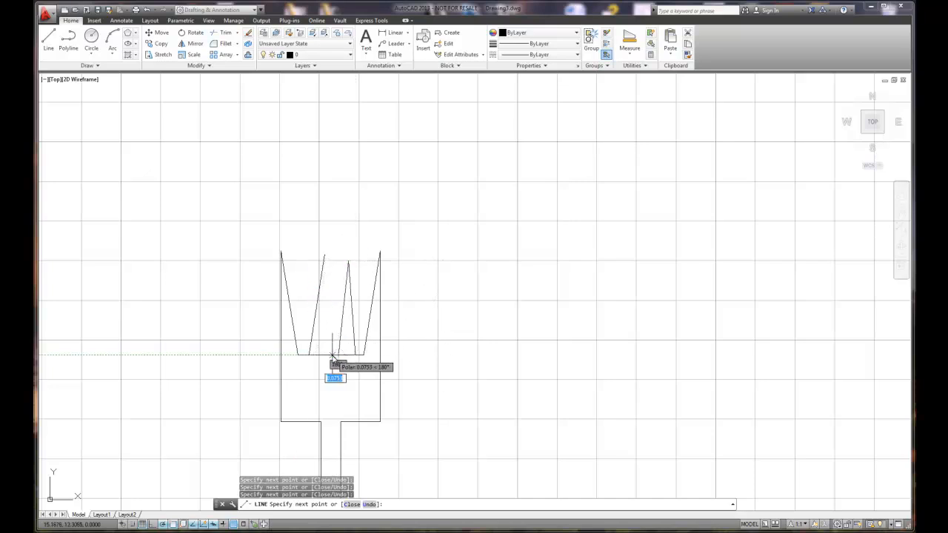
pyautogui.click(338, 355)
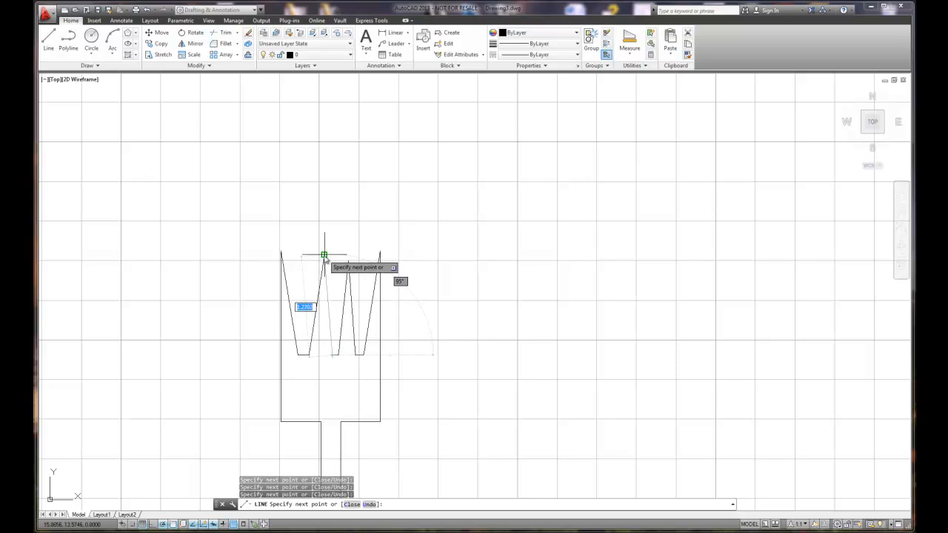
pyautogui.click(324, 255)
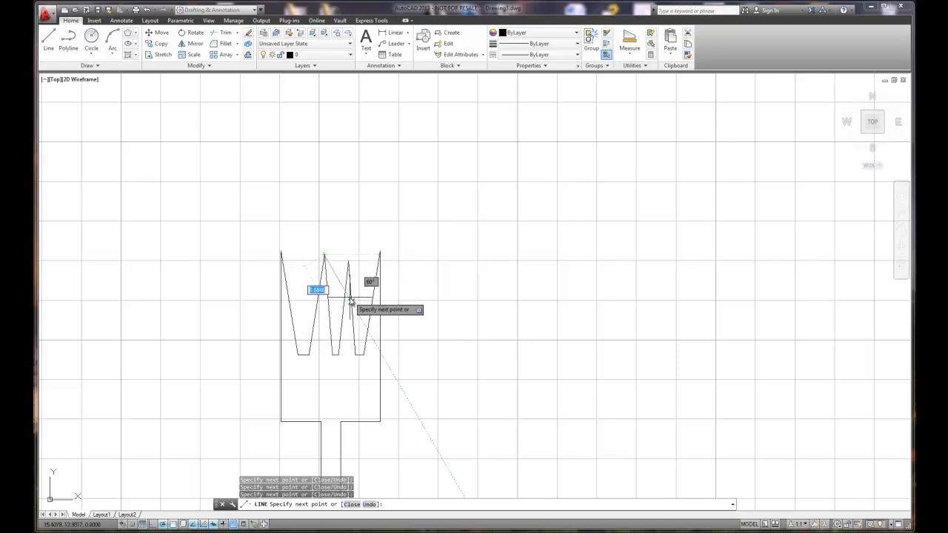
pyautogui.press('Escape')
pyautogui.scroll(4, 365, 261)
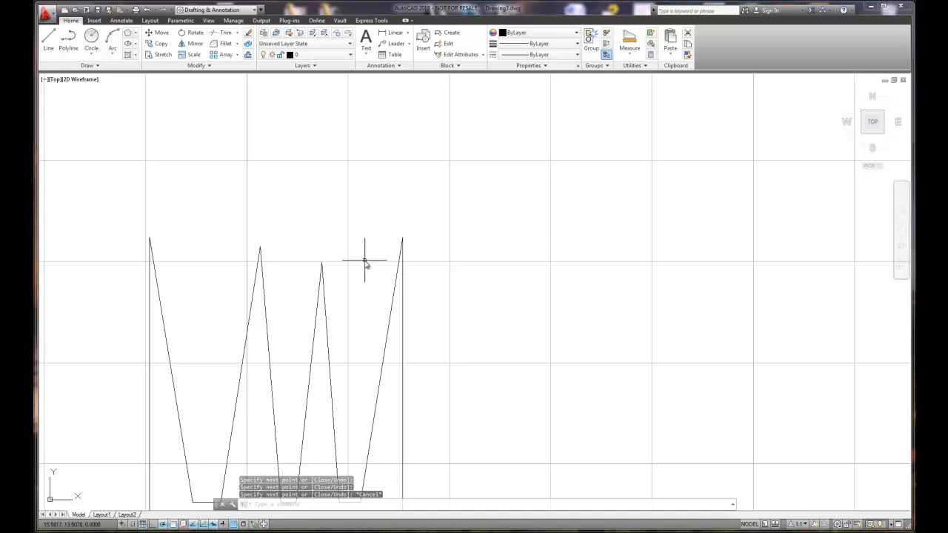
# - Stretch the shared tip of the third tine's two edges straight up, level with the fork's outer tips
pyautogui.click(323, 283)
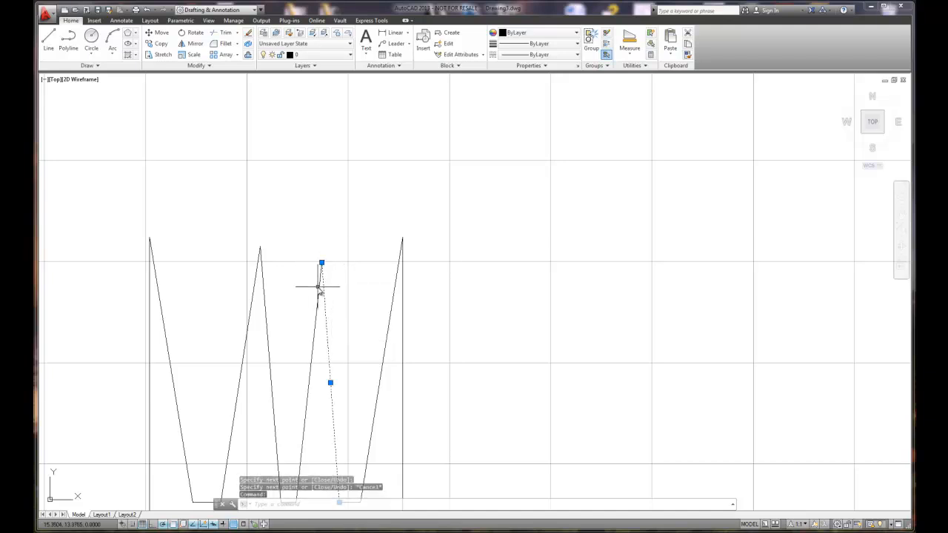
pyautogui.click(320, 288)
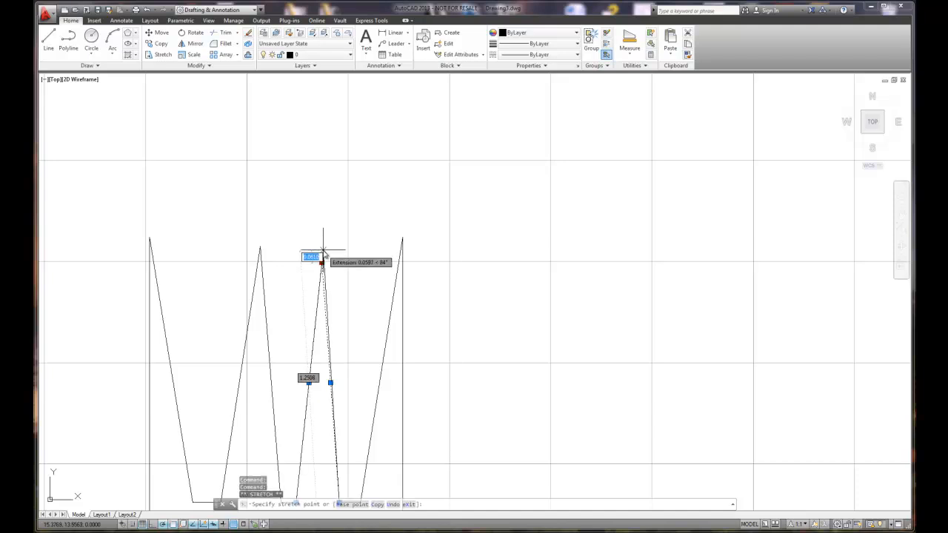
pyautogui.click(322, 263)
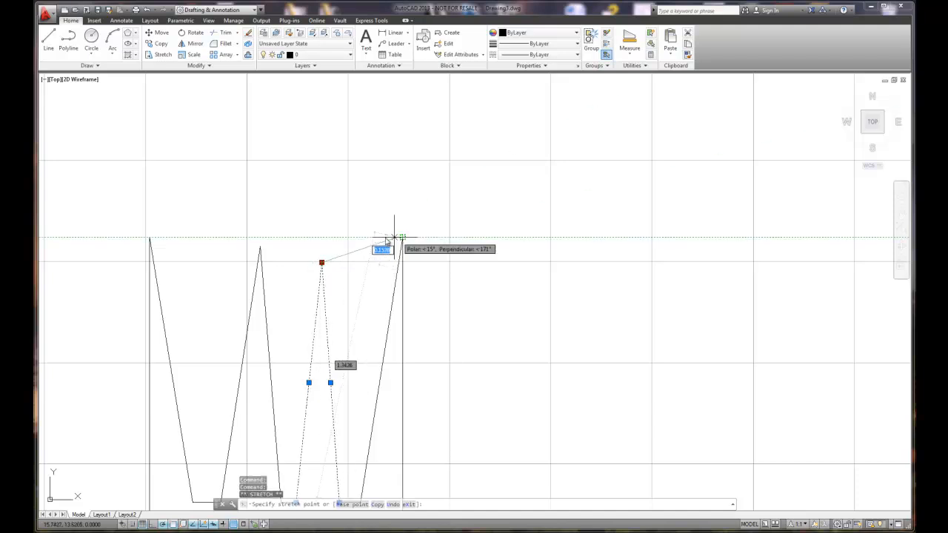
pyautogui.click(322, 239)
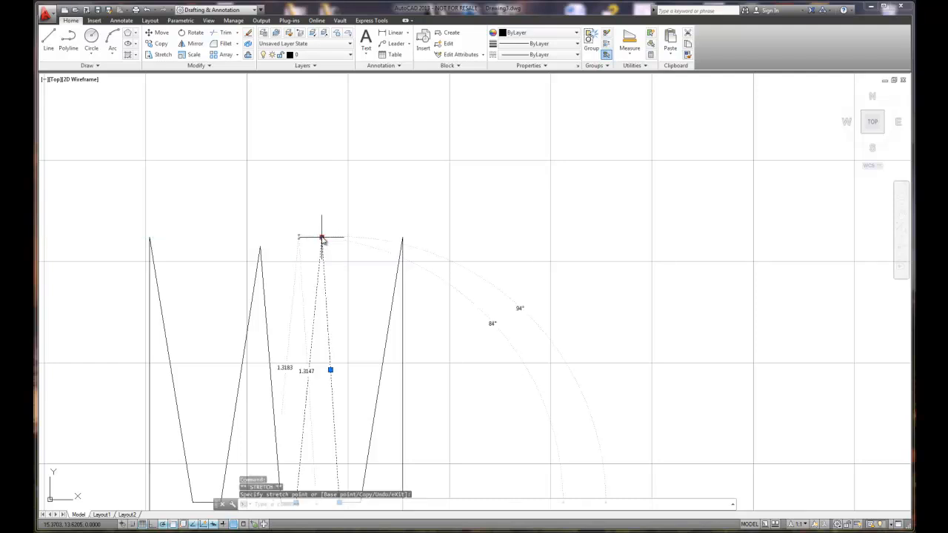
pyautogui.press('Escape')
pyautogui.press('Escape')
# - Stretch the second tine's tip straight up to align with the other three tine tips
pyautogui.click(261, 268)
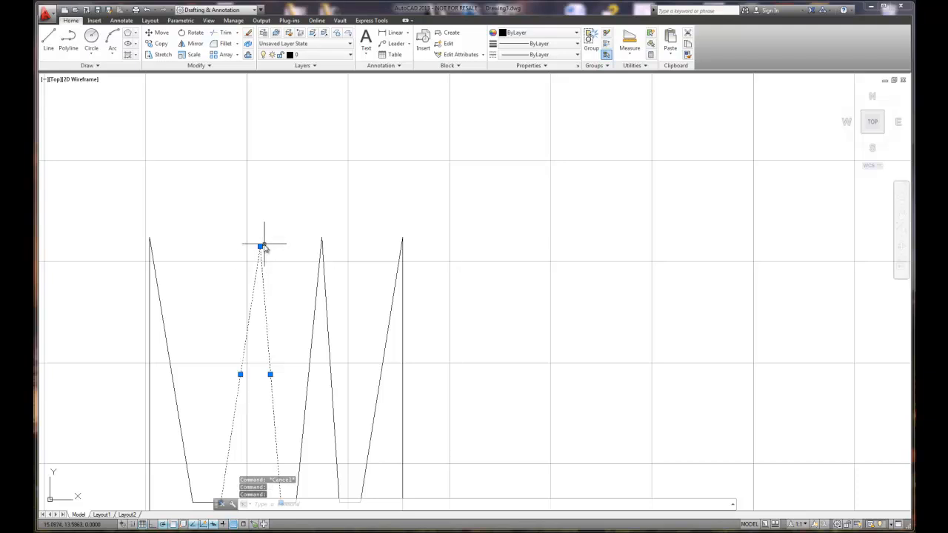
pyautogui.click(260, 247)
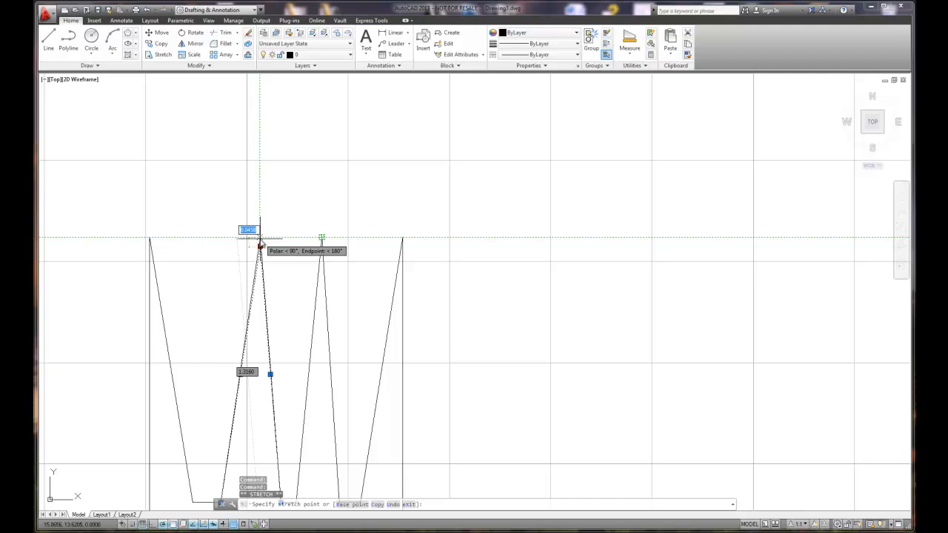
pyautogui.press('Escape')
pyautogui.press('Escape')
# - Draw the knife's left outline beside the fork: handle edge about 4.9 units up, a 0.39-unit slant at 60°, and a blade edge about 3 units up
pyautogui.scroll(-4, 439, 300)
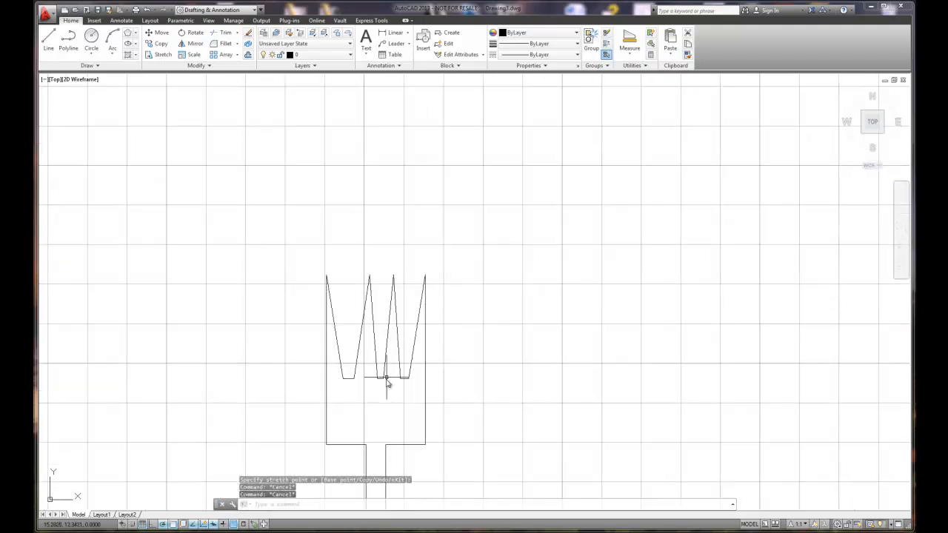
pyautogui.scroll(5, 387, 378)
pyautogui.scroll(-6, 406, 370)
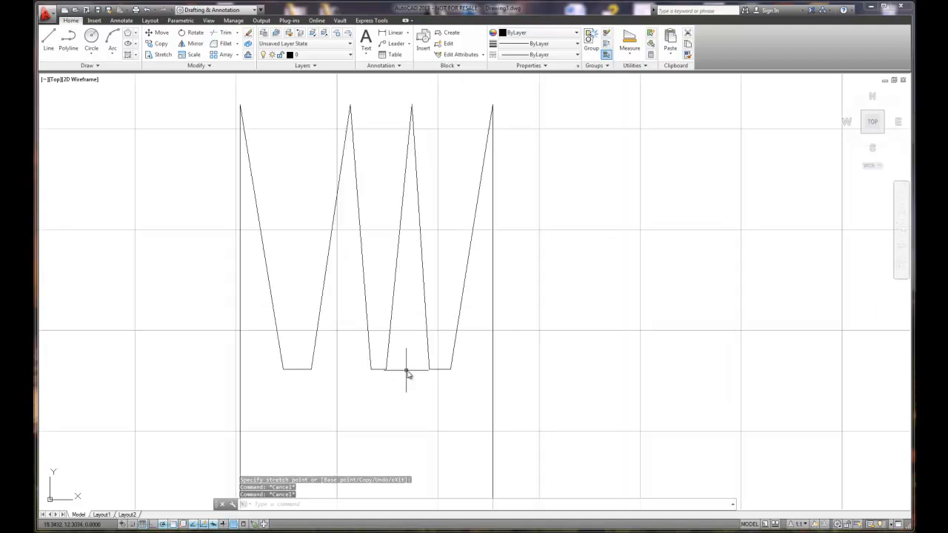
pyautogui.moveTo(453, 448)
pyautogui.mouseDown(button='middle')
pyautogui.moveTo(434, 406)
pyautogui.moveTo(355, 313)
pyautogui.mouseUp(button='middle')
pyautogui.click(48, 40)
pyautogui.click(381, 437)
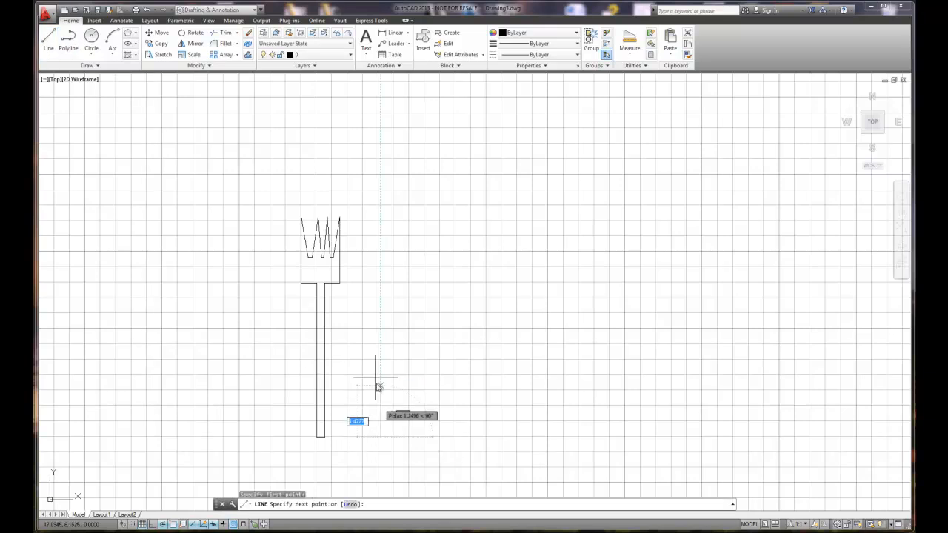
pyautogui.click(381, 282)
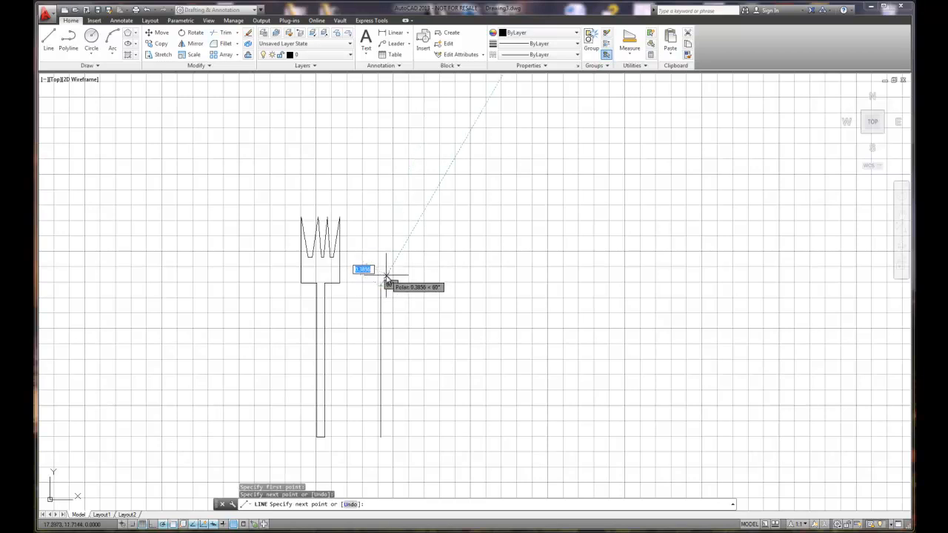
pyautogui.click(385, 276)
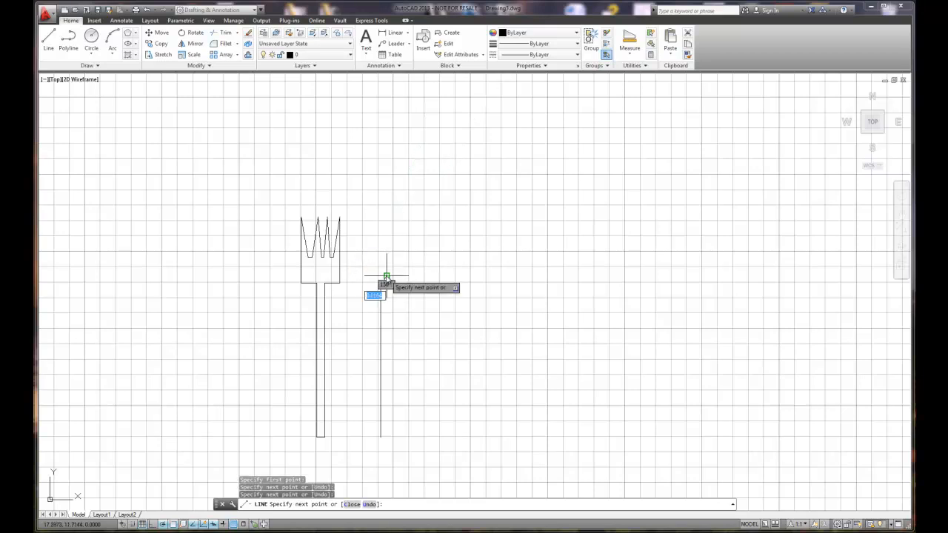
pyautogui.click(387, 184)
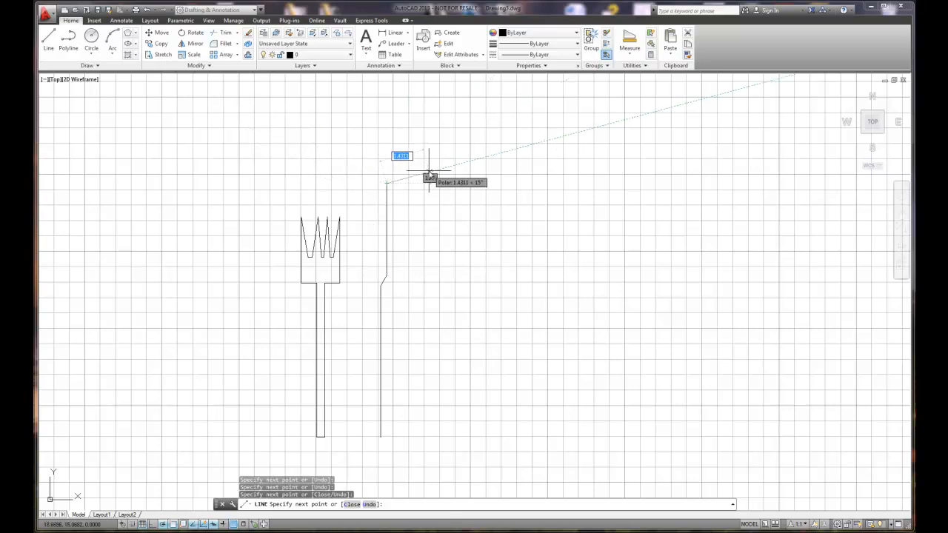
pyautogui.press('Escape')
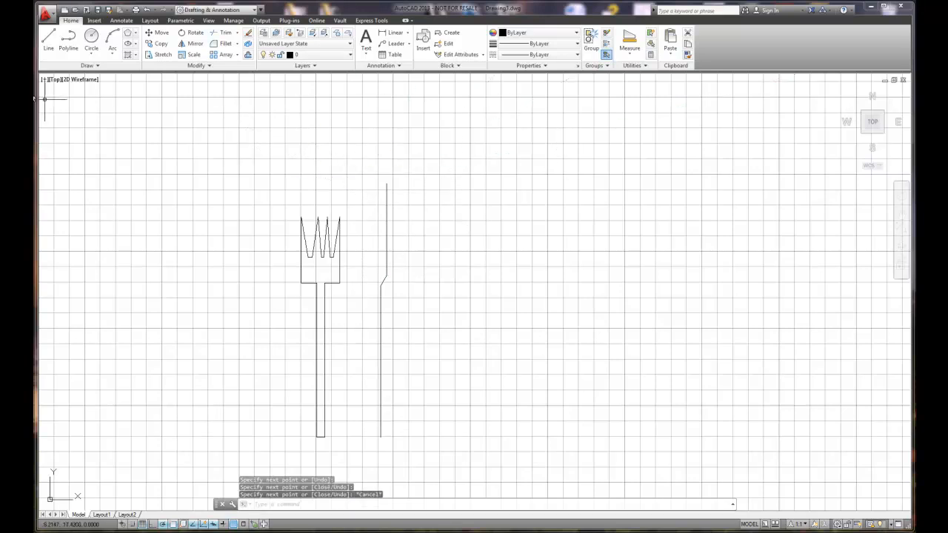
# - From the knife handle's lower end, draw a 0.375-unit bottom edge, a right handle edge, a short shoulder, and a blade edge level with the left one
pyautogui.click(48, 41)
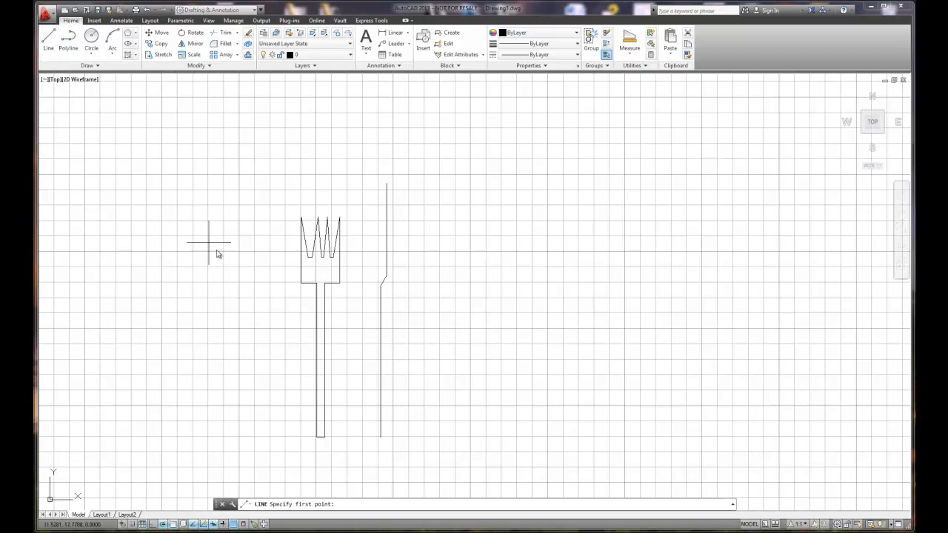
pyautogui.click(380, 437)
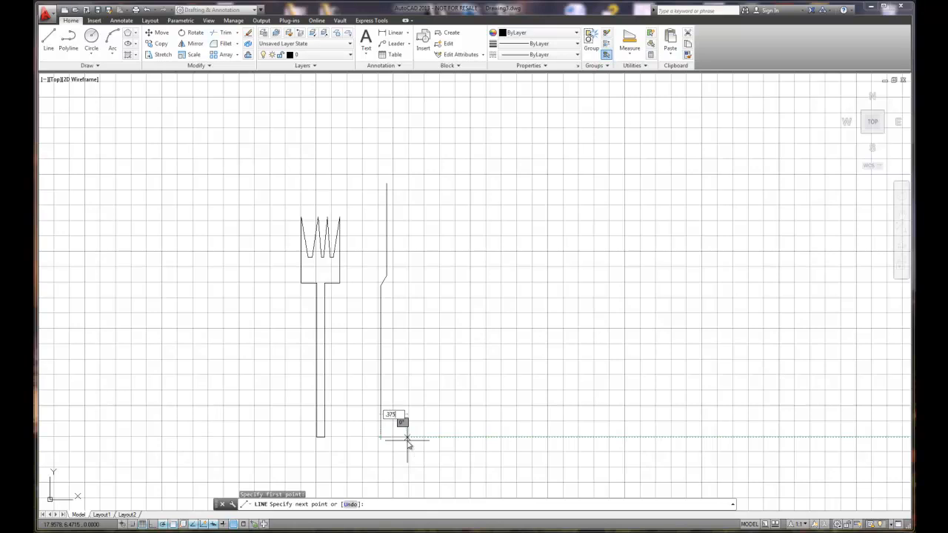
pyautogui.write('.375')
pyautogui.press('Return')
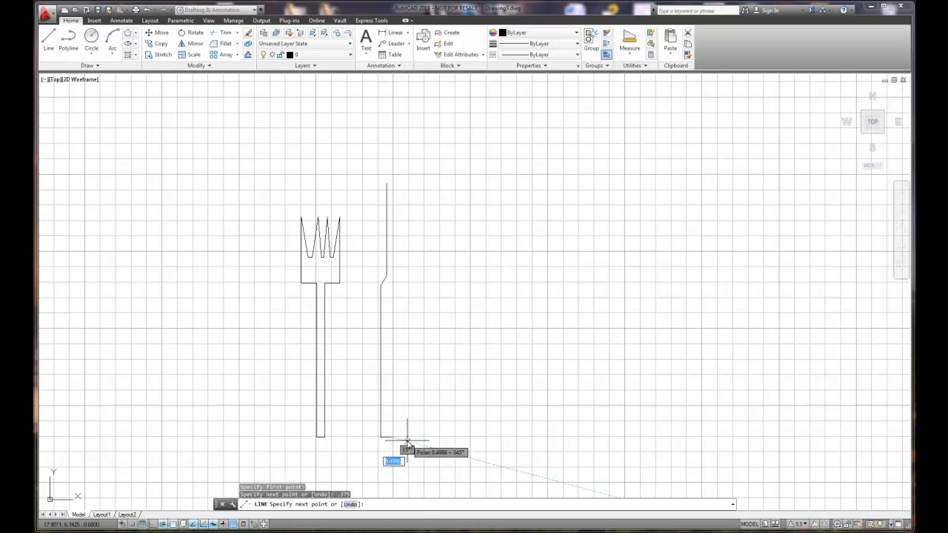
pyautogui.click(392, 293)
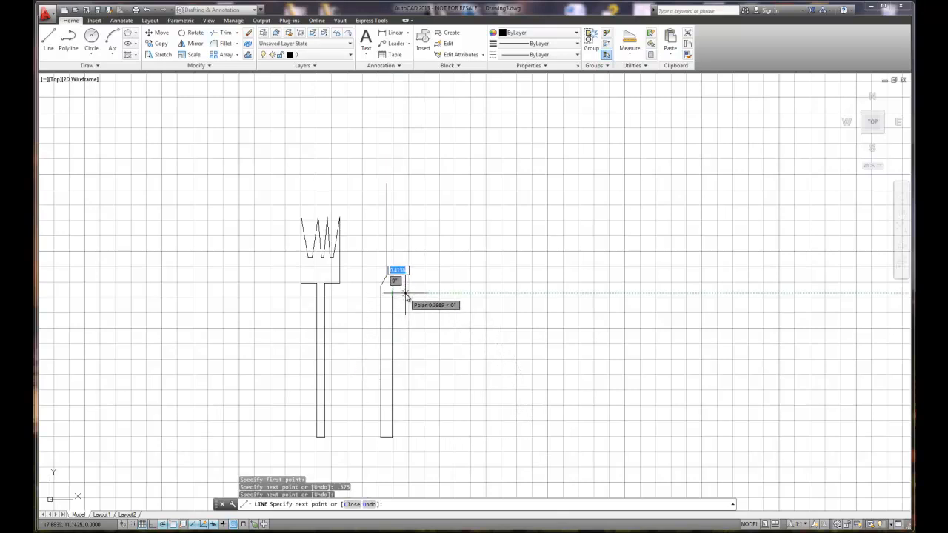
pyautogui.click(406, 293)
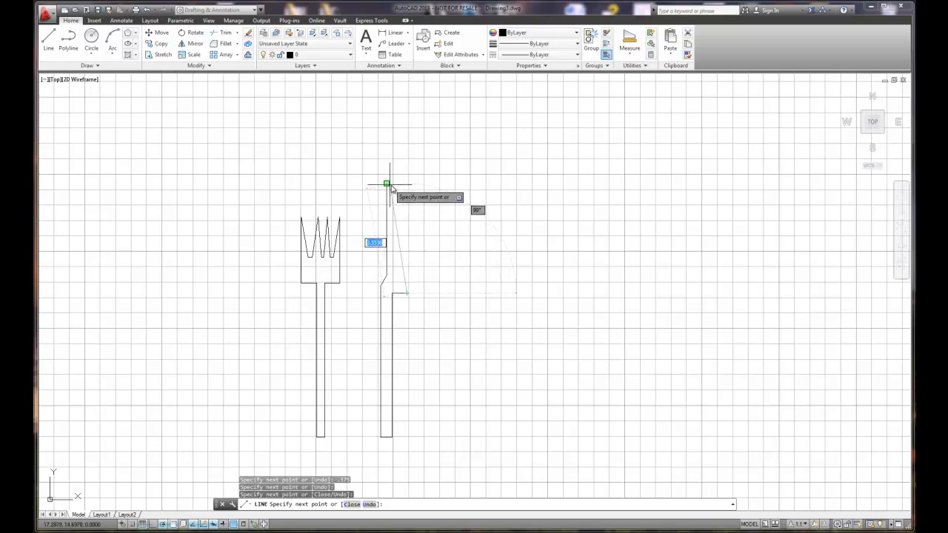
pyautogui.click(407, 183)
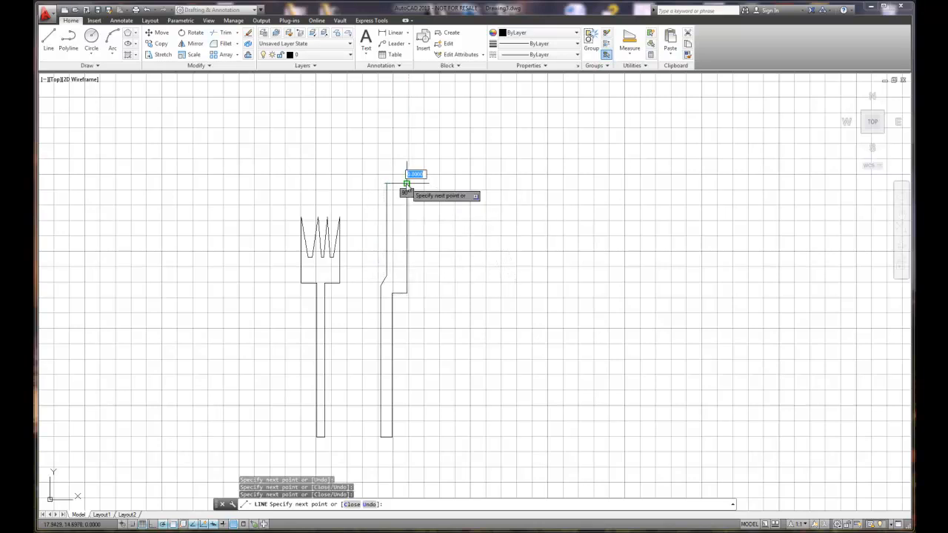
pyautogui.press('Escape')
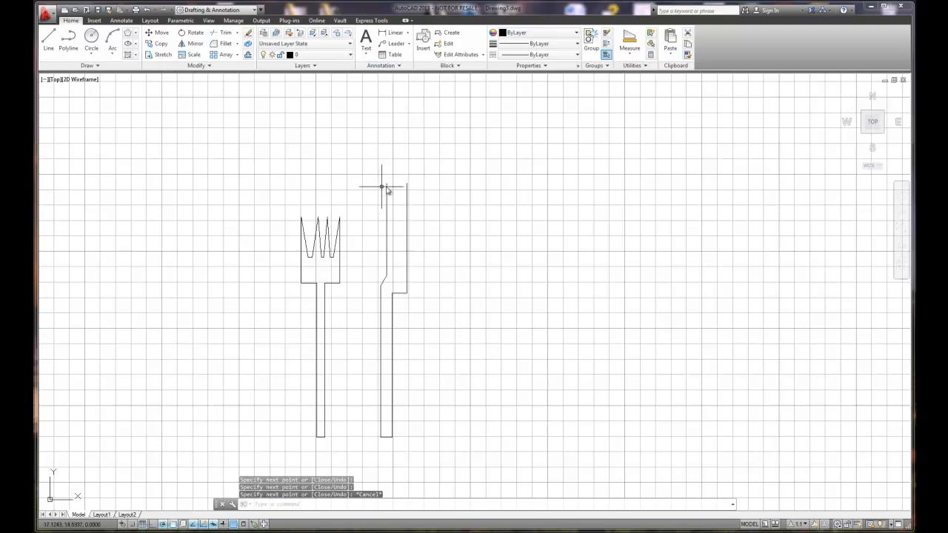
# - Fillet the upper ends of the knife blade's two parallel edges to form a rounded tip
pyautogui.scroll(5, 385, 187)
pyautogui.scroll(-3, 394, 187)
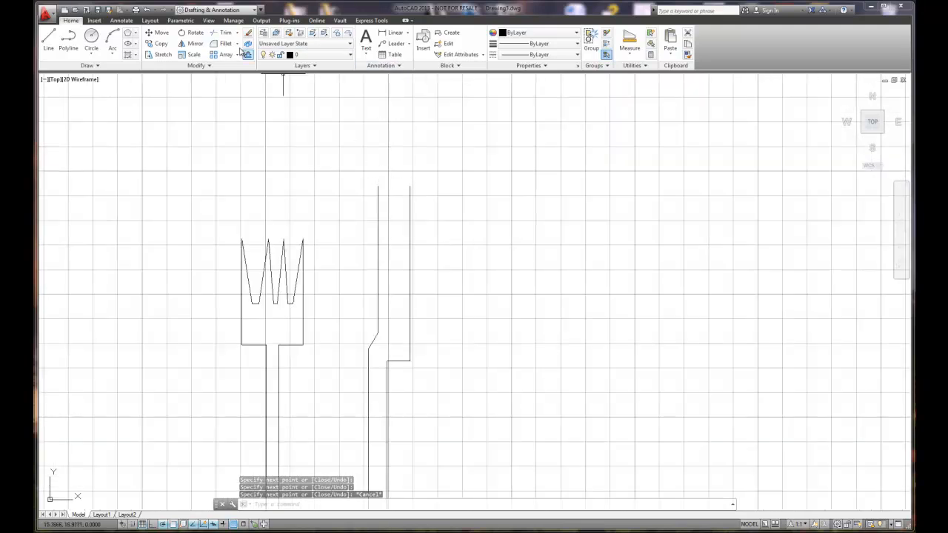
pyautogui.click(222, 43)
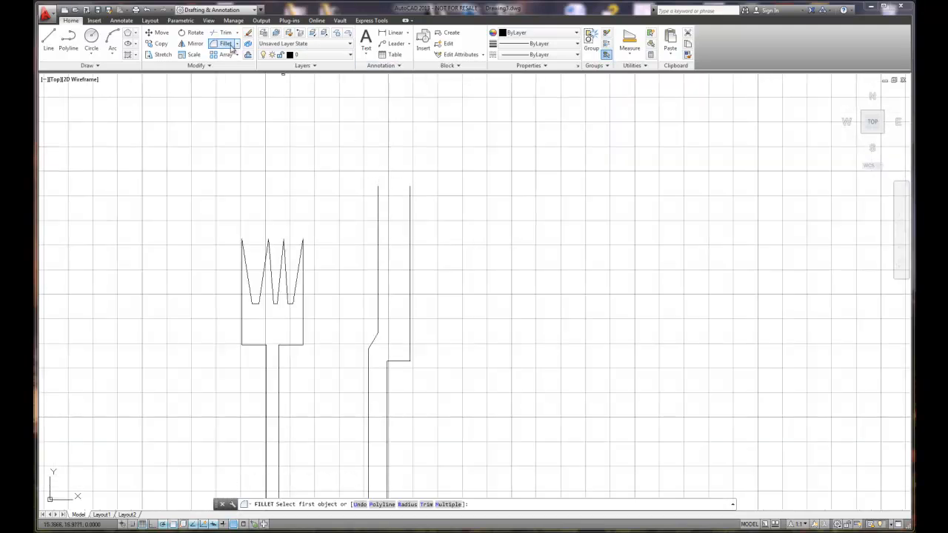
pyautogui.click(379, 194)
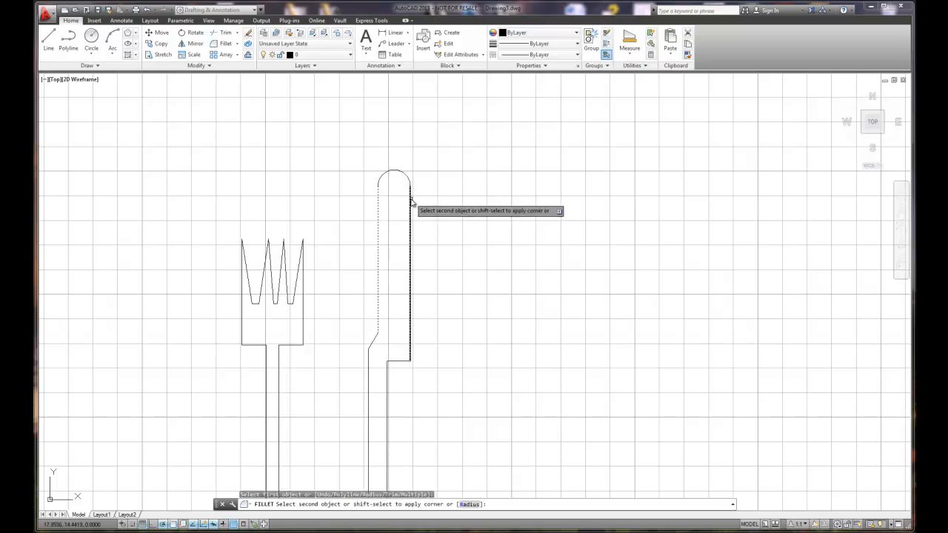
pyautogui.click(410, 200)
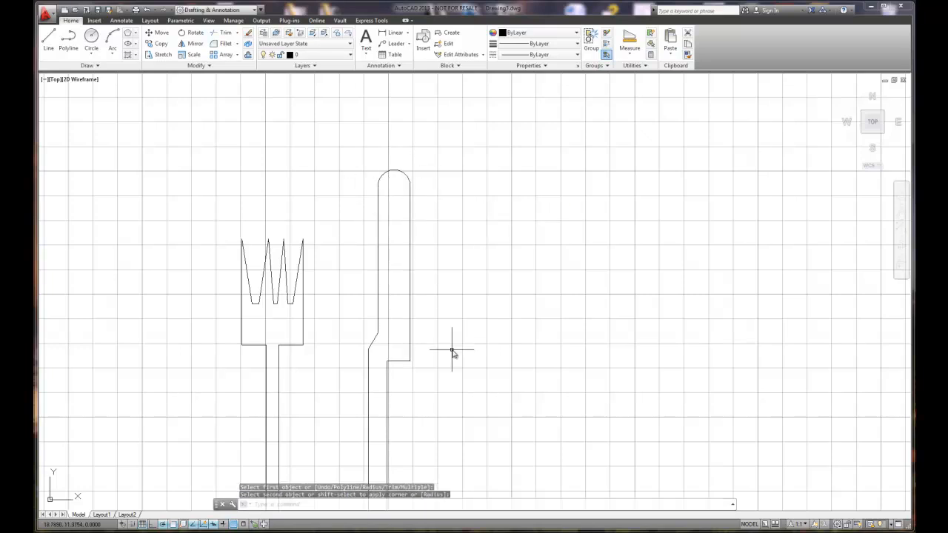
# - Draw an upright ellipse beside the knife blade for the spoon bowl, with a horizontal half-axis of about 0.92 units
pyautogui.scroll(-2, 427, 362)
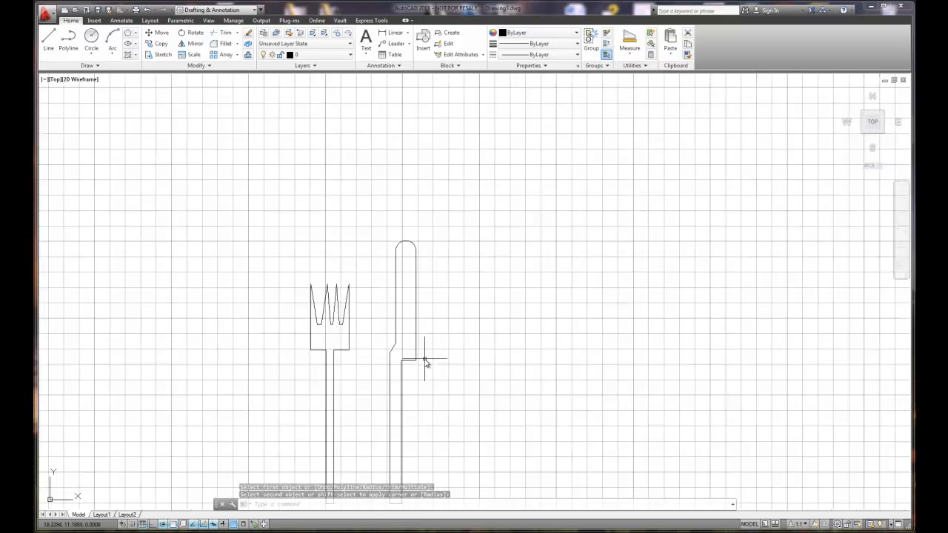
pyautogui.moveTo(480, 358)
pyautogui.mouseDown(button='middle')
pyautogui.moveTo(393, 299)
pyautogui.moveTo(339, 298)
pyautogui.moveTo(354, 312)
pyautogui.mouseUp(button='middle')
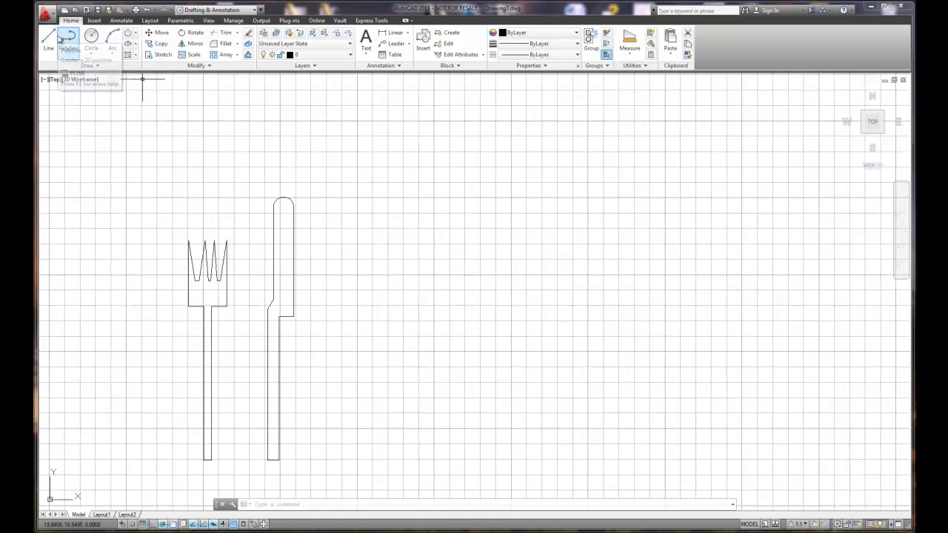
pyautogui.click(128, 45)
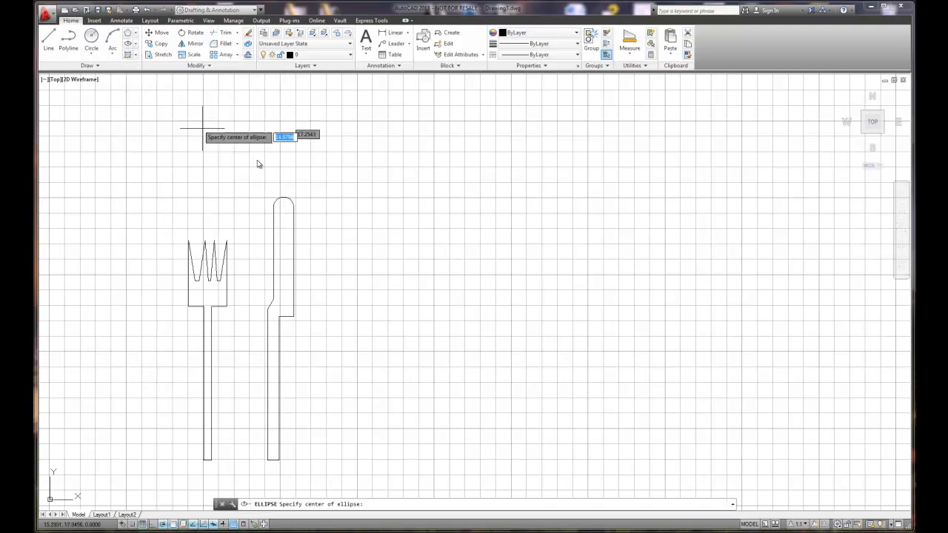
pyautogui.click(357, 260)
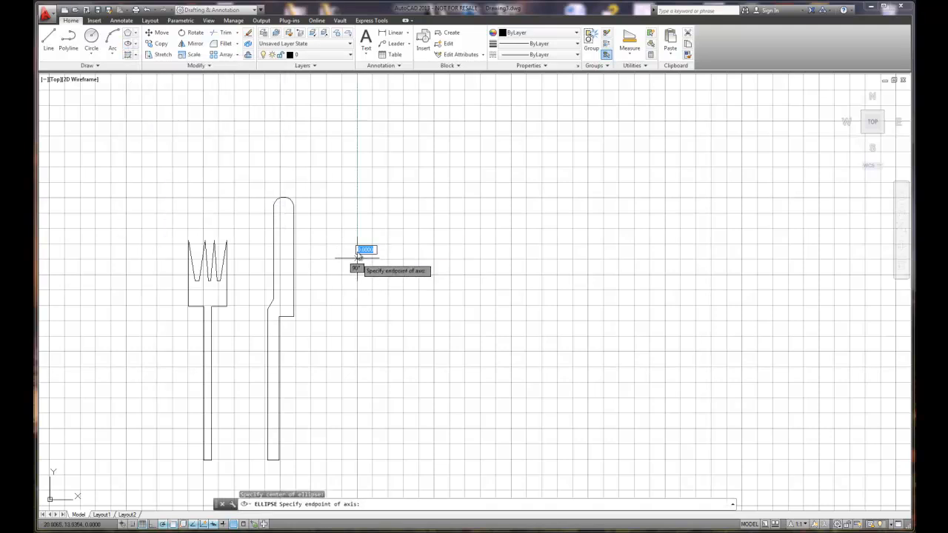
pyautogui.click(357, 215)
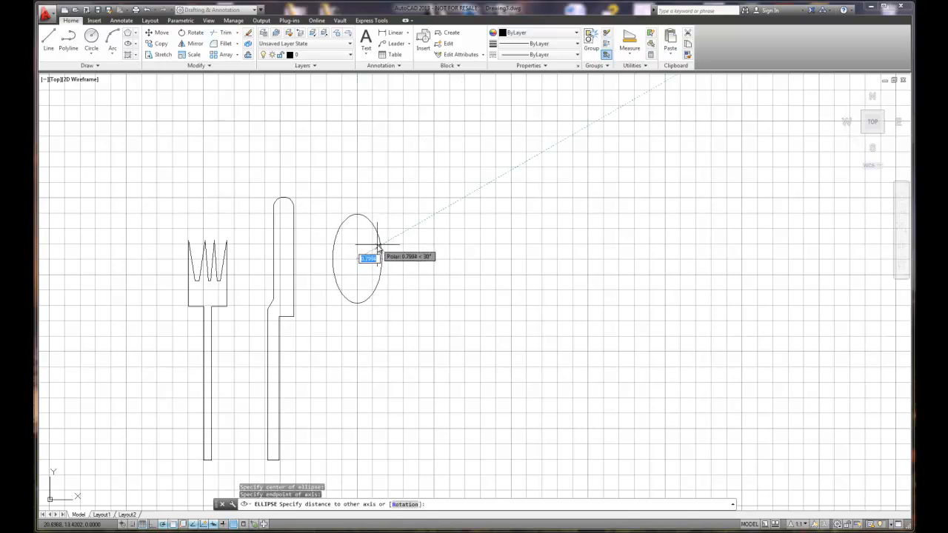
pyautogui.click(383, 245)
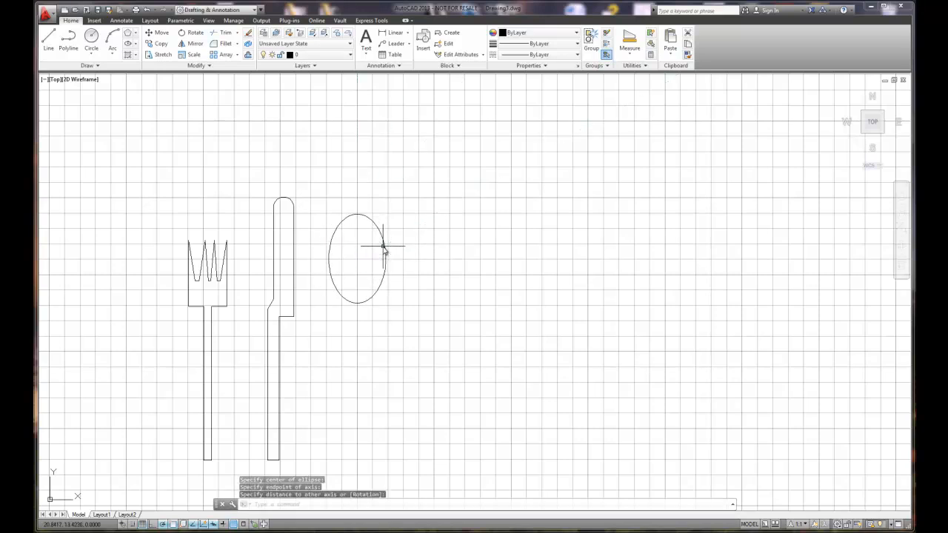
# - Shrink the spoon bowl ellipse to about two-thirds of its height and 60% of its width, keeping its center
pyautogui.click(357, 215)
pyautogui.click(357, 215)
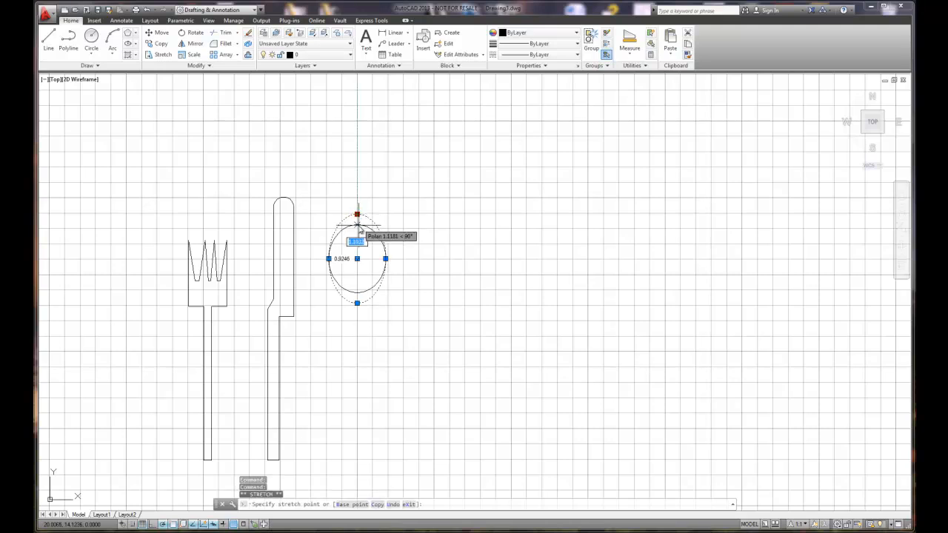
pyautogui.click(385, 259)
pyautogui.click(385, 258)
pyautogui.click(374, 259)
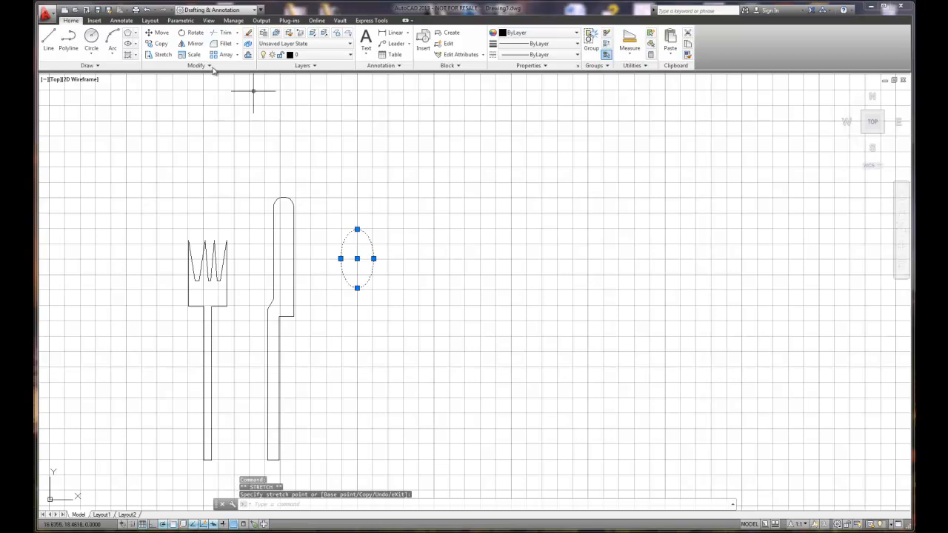
# - Draw a vertical centerline for the spoon handle, starting just inside the bowl's lower end and running straight down
pyautogui.click(48, 40)
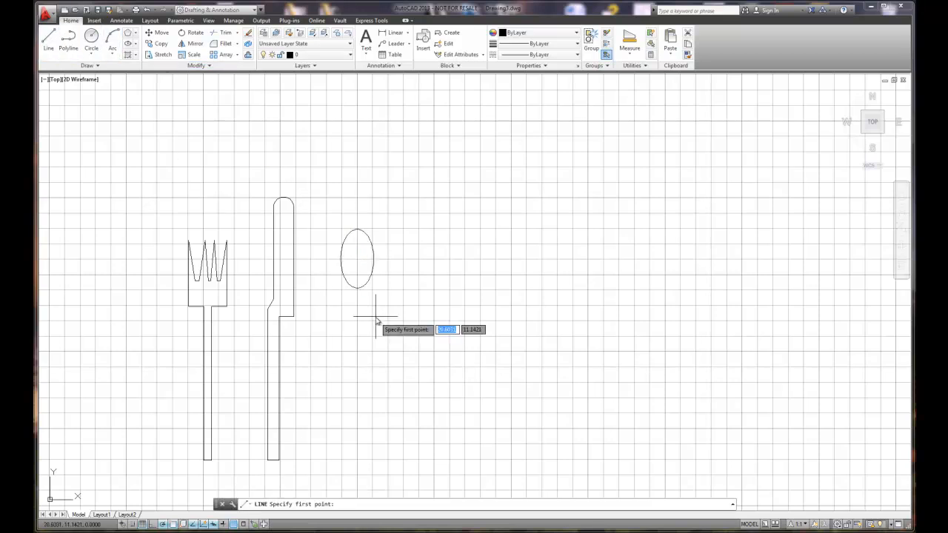
pyautogui.click(357, 274)
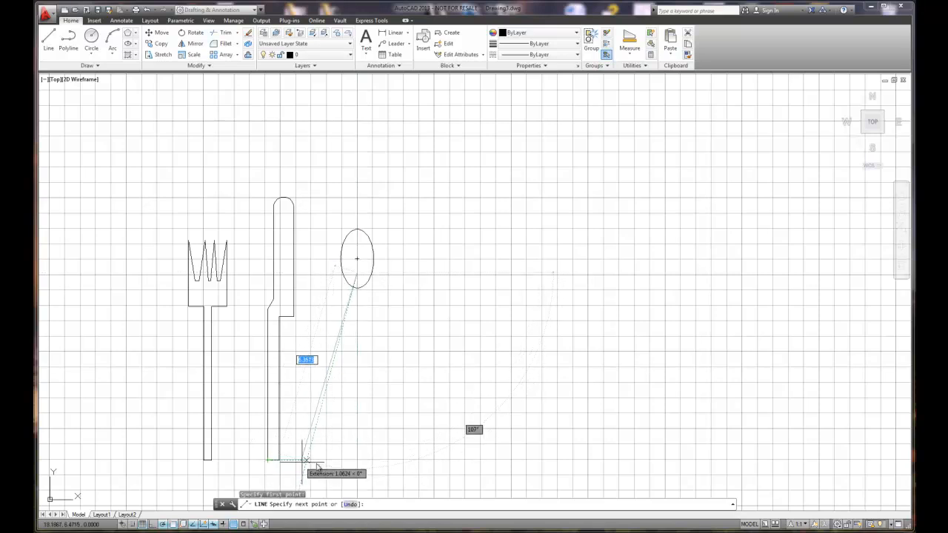
pyautogui.click(357, 429)
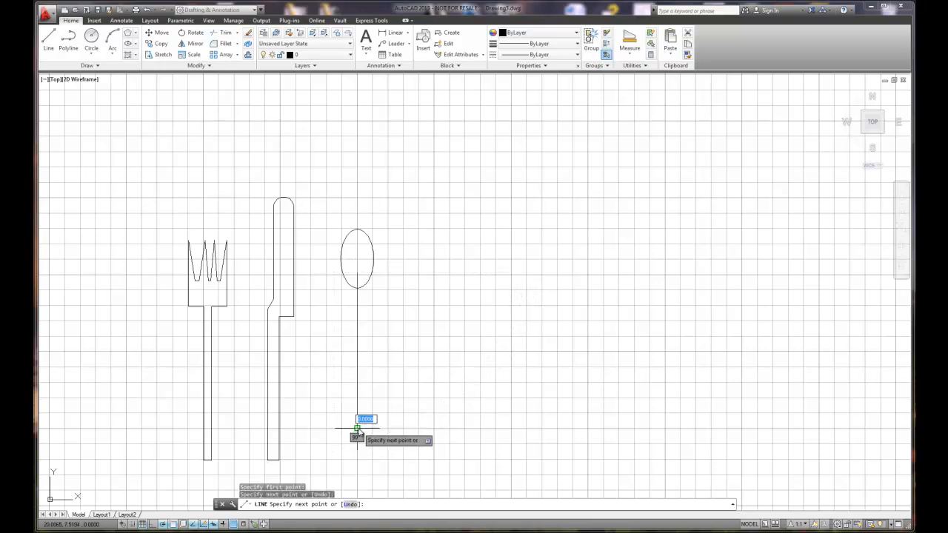
pyautogui.press('Escape')
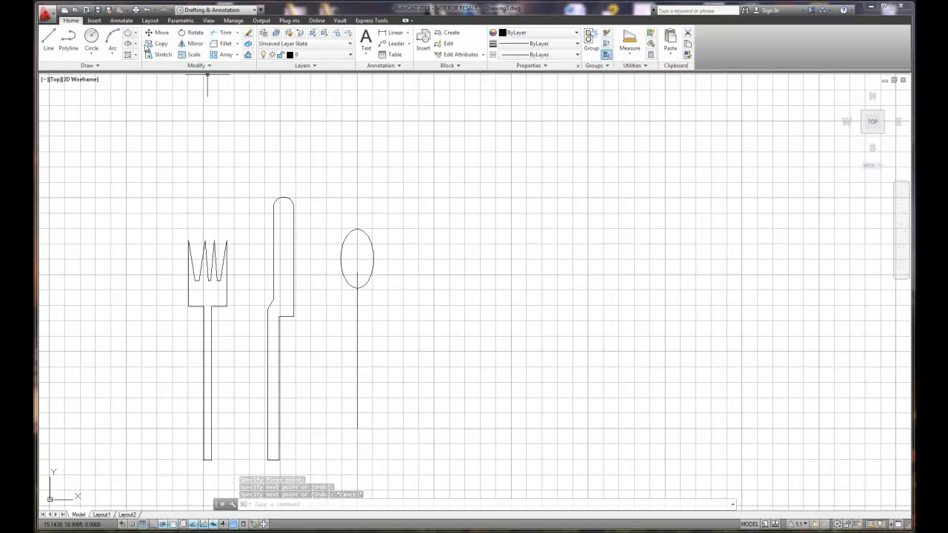
# - Offset the spoon handle's centerline by 0.125 units to both sides
pyautogui.click(248, 54)
pyautogui.write('.125')
pyautogui.press('Return')
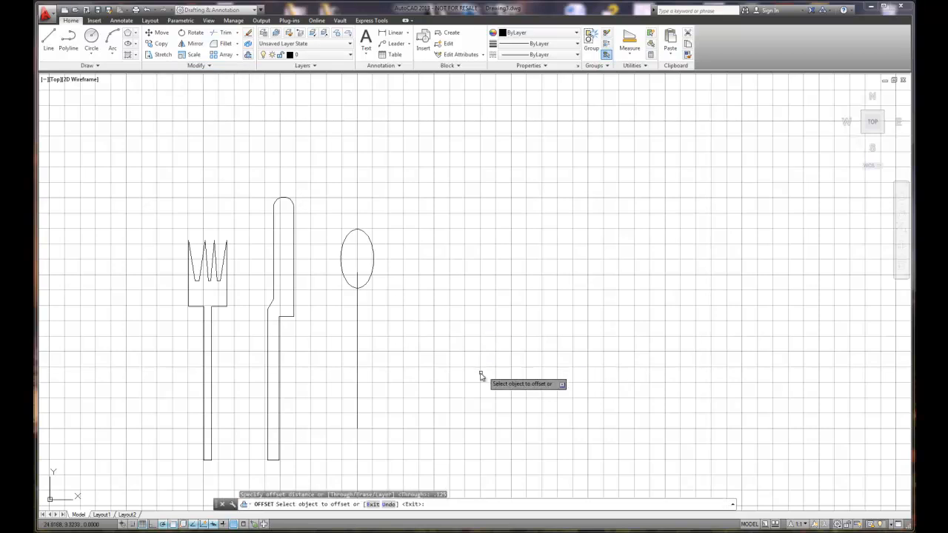
pyautogui.click(356, 379)
pyautogui.click(373, 377)
pyautogui.click(358, 382)
pyautogui.click(345, 378)
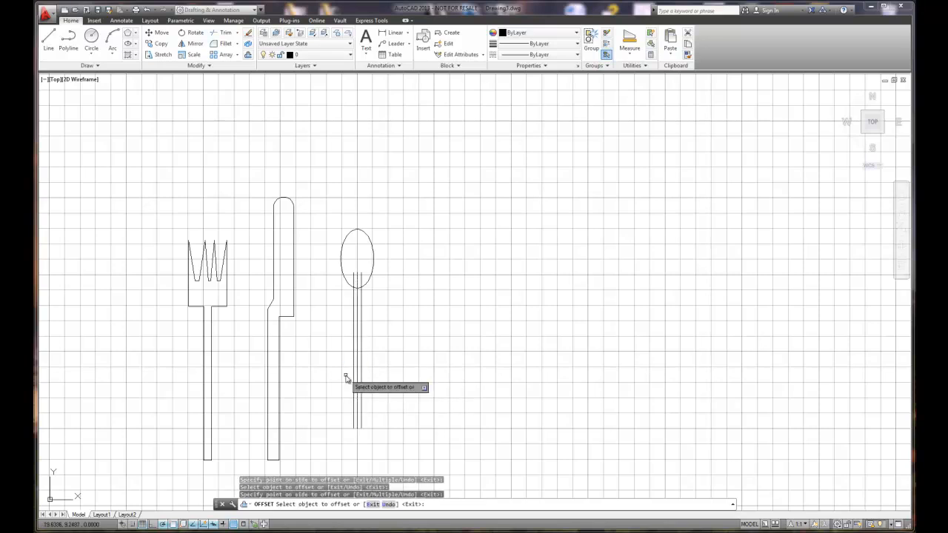
pyautogui.press('Escape')
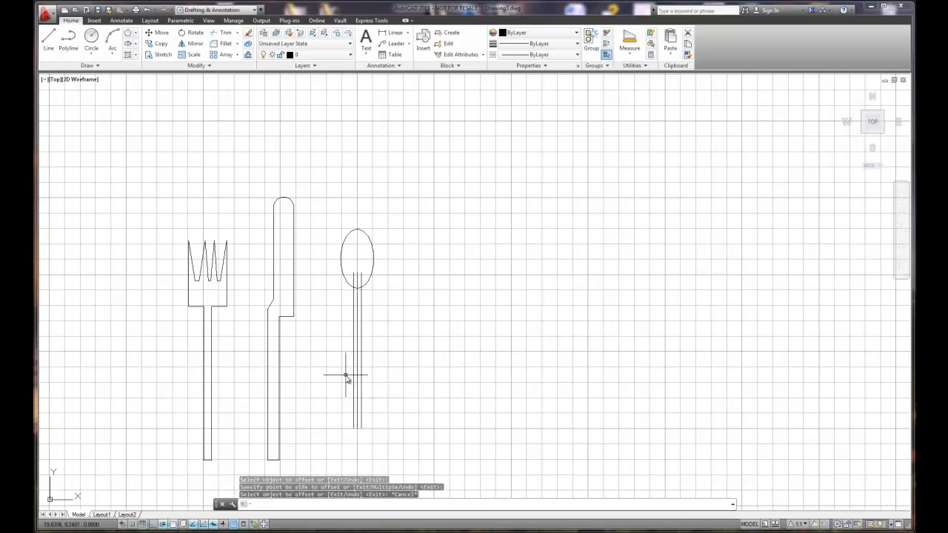
# - Close the spoon handle's lower end with a 0.25-unit line between the outer edges and erase the centerline
pyautogui.click(48, 38)
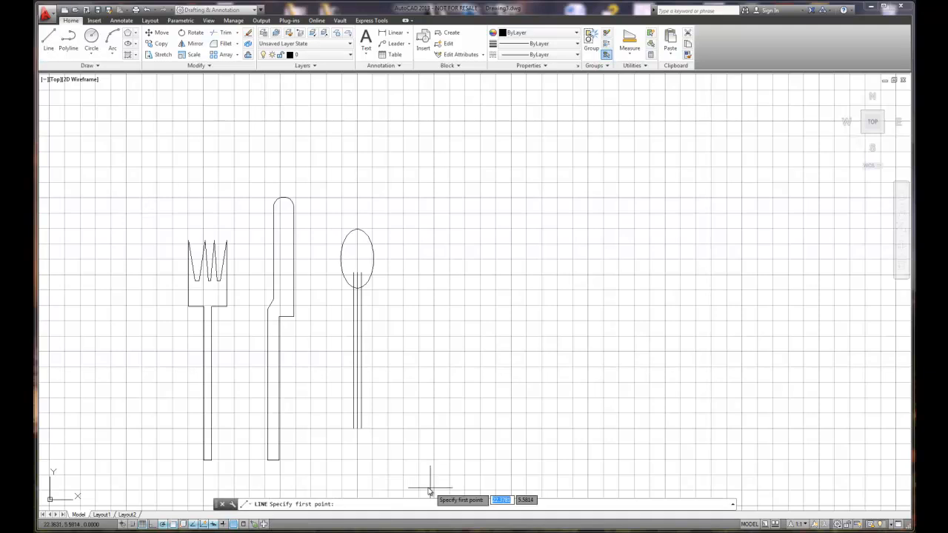
pyautogui.scroll(4, 343, 442)
pyautogui.click(353, 428)
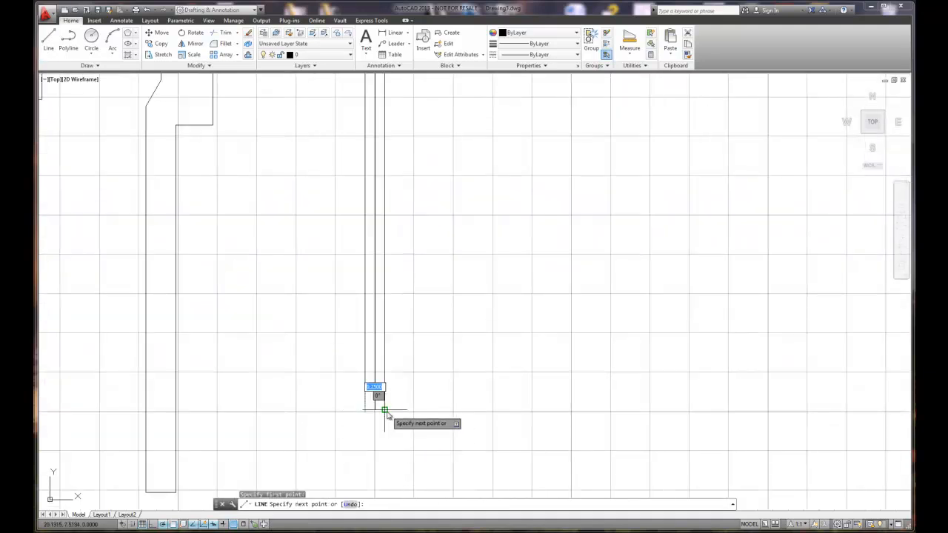
pyautogui.click(386, 409)
pyautogui.press('Return')
pyautogui.click(375, 391)
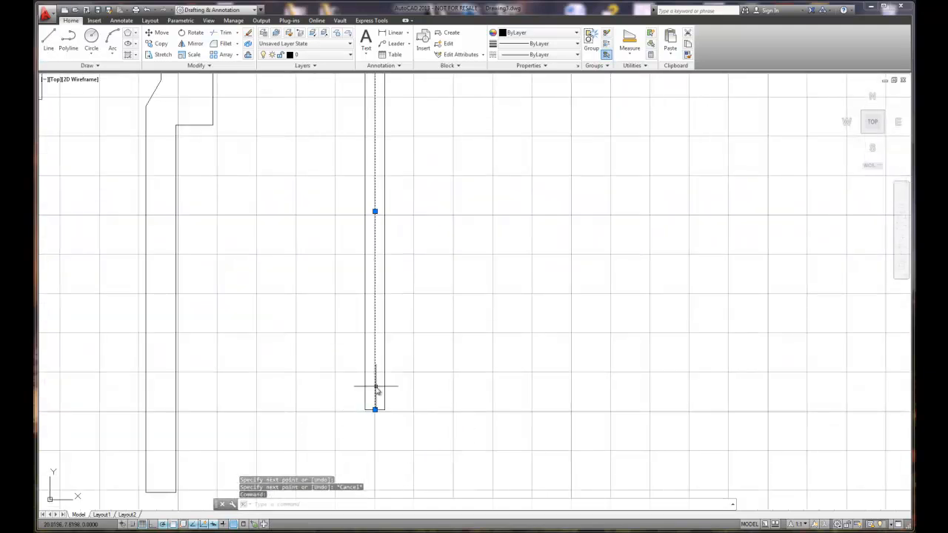
pyautogui.press('Delete')
# - Trim the handle edges inside the spoon bowl and the piece of the ellipse between them, joining bowl and handle
pyautogui.scroll(-2, 426, 305)
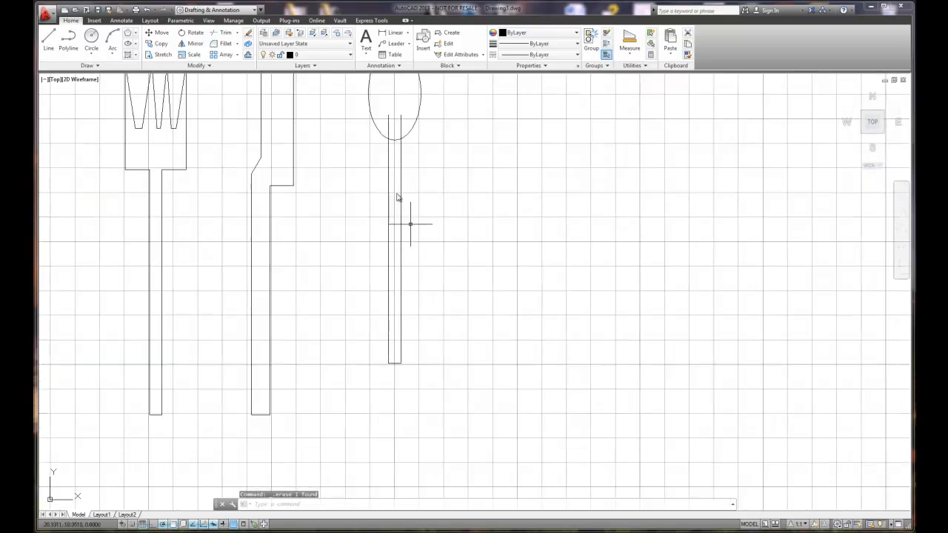
pyautogui.click(222, 33)
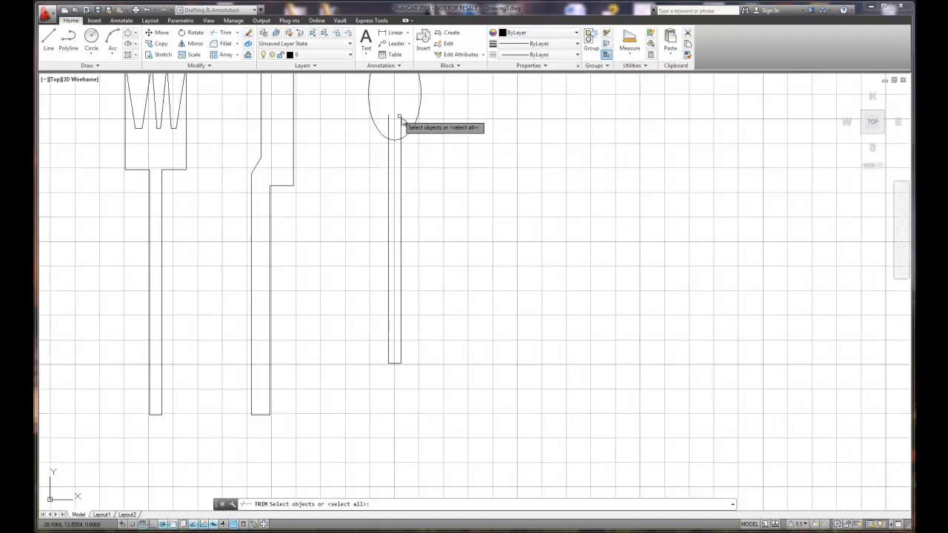
pyautogui.click(409, 115)
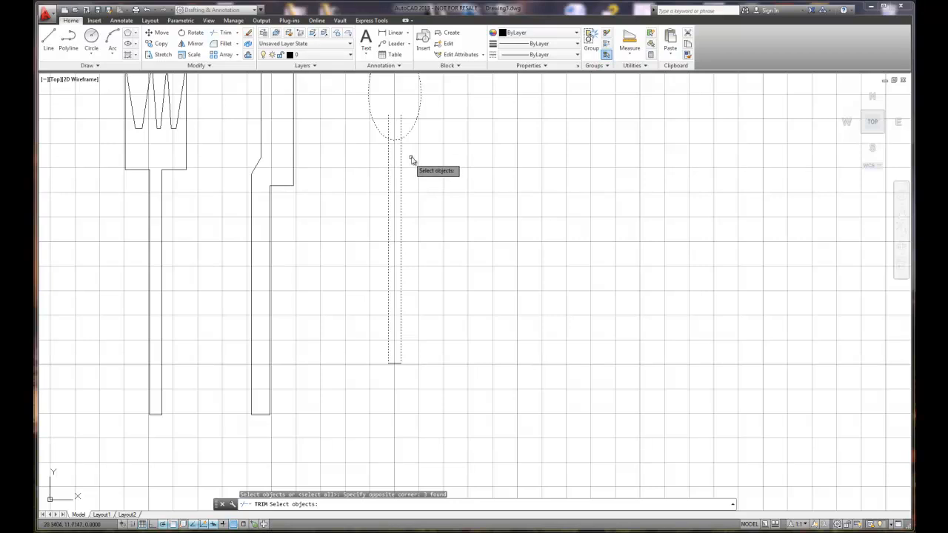
pyautogui.press('Return')
pyautogui.click(391, 130)
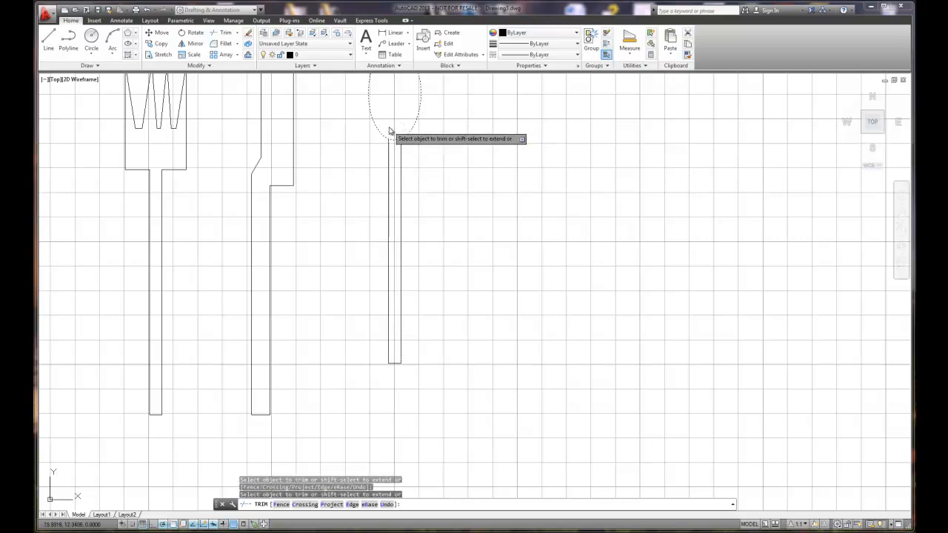
pyautogui.rightClick(430, 166)
pyautogui.click(444, 173)
# - Copy the whole spoon horizontally to the right, using the midpoint of its handle end as base point
pyautogui.scroll(-2, 472, 243)
pyautogui.moveTo(470, 247)
pyautogui.mouseDown(button='middle')
pyautogui.moveTo(434, 268)
pyautogui.moveTo(372, 339)
pyautogui.mouseUp(button='middle')
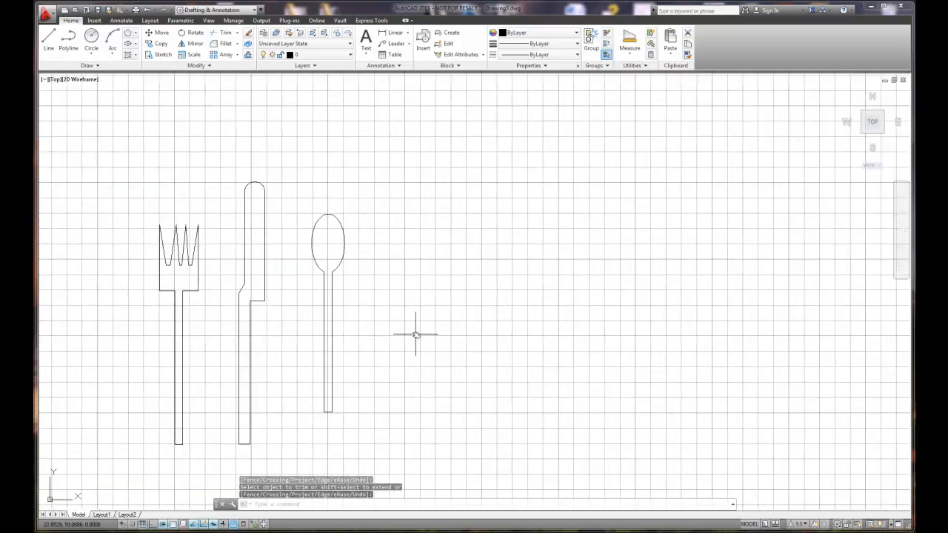
pyautogui.click(157, 43)
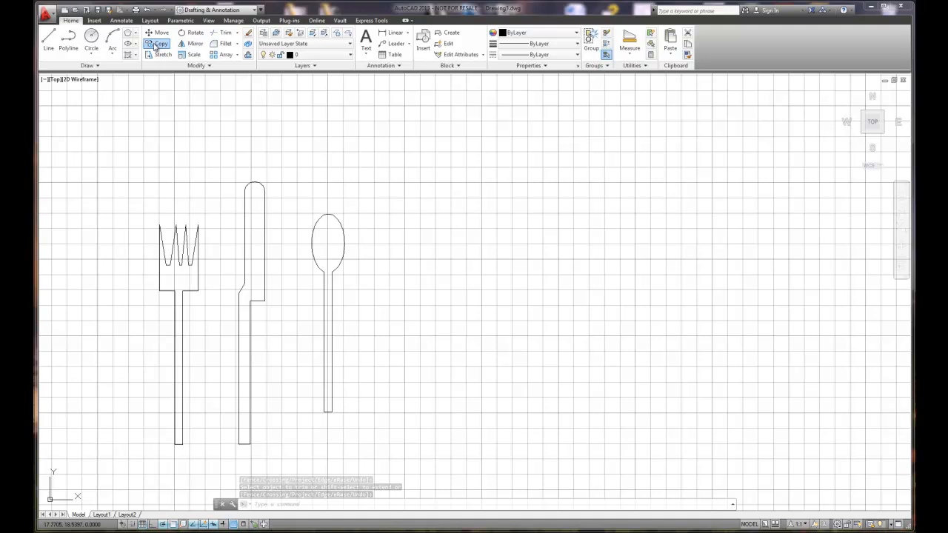
pyautogui.click(408, 178)
pyautogui.click(303, 429)
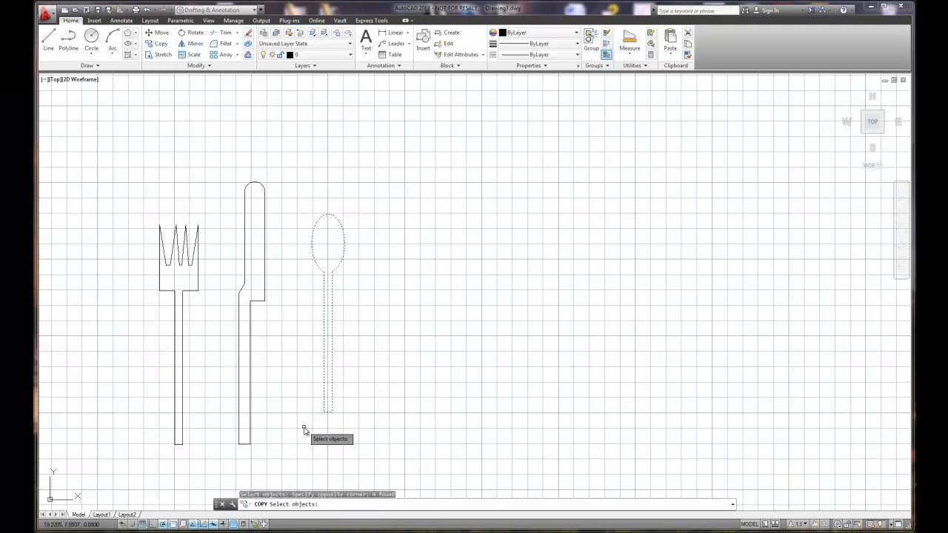
pyautogui.press('Return')
pyautogui.click(328, 412)
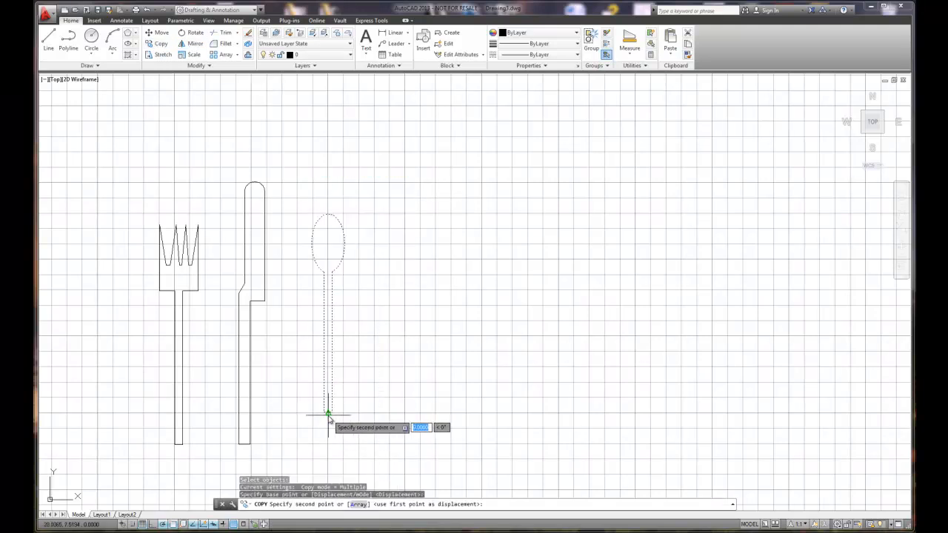
pyautogui.click(400, 413)
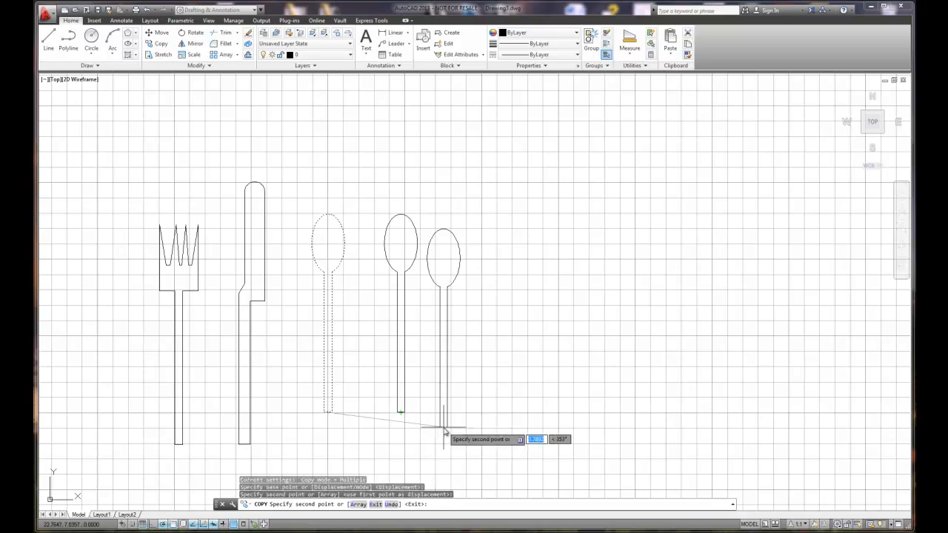
pyautogui.press('Escape')
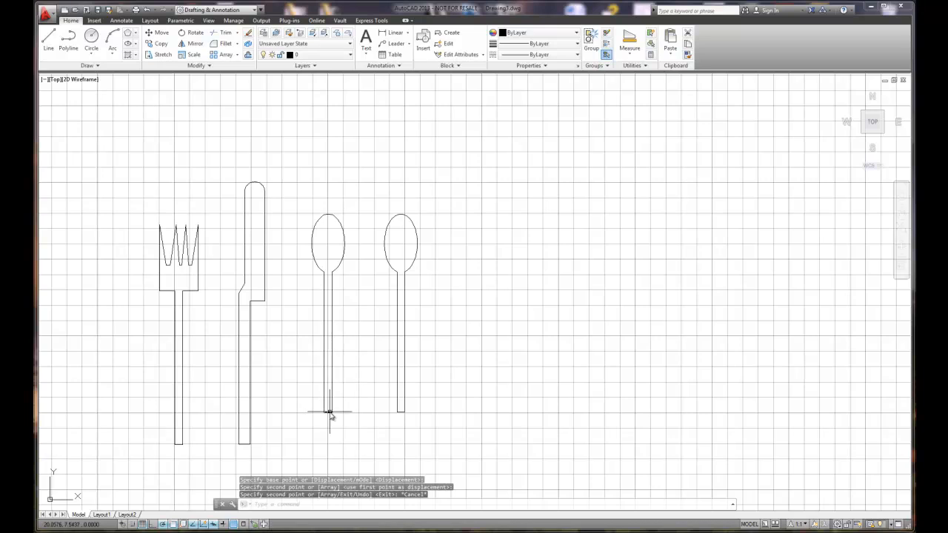
# - Draw a horizontal line about 1.3 units long across the upper part of the copied spoon's bowl, overshooting both sides
pyautogui.scroll(4, 393, 240)
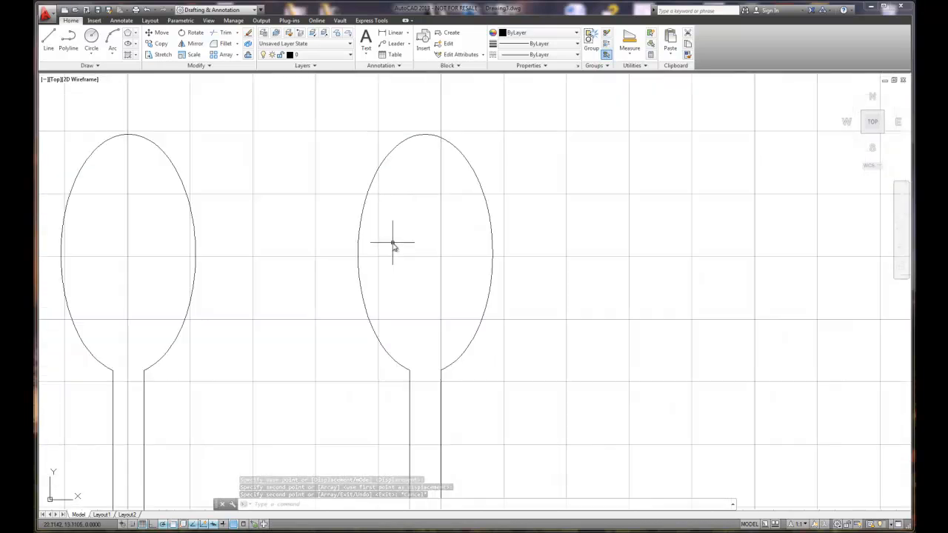
pyautogui.click(48, 40)
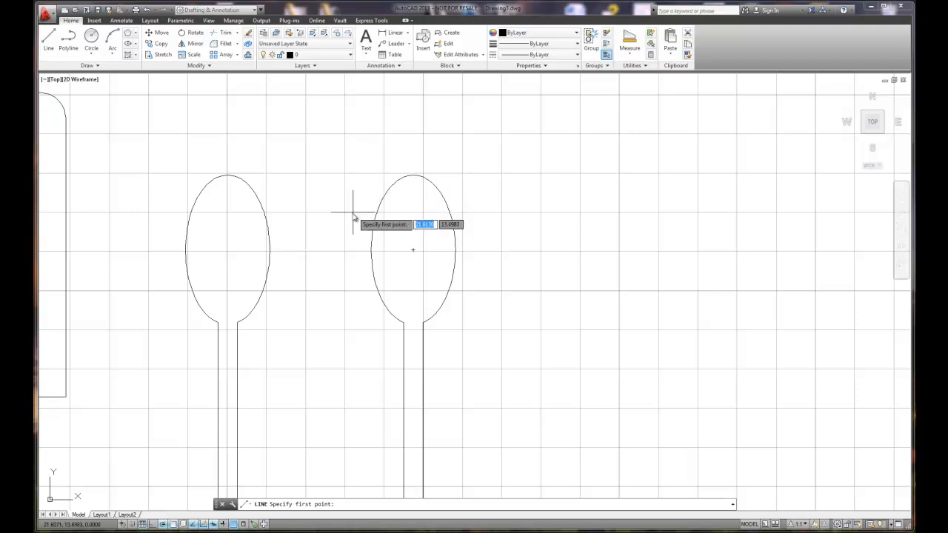
pyautogui.click(465, 213)
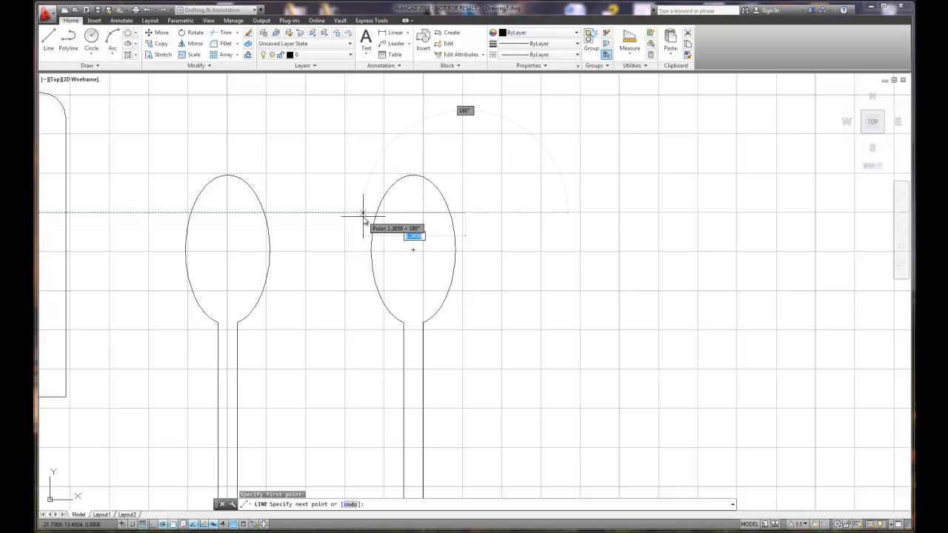
pyautogui.click(366, 214)
pyautogui.press('Escape')
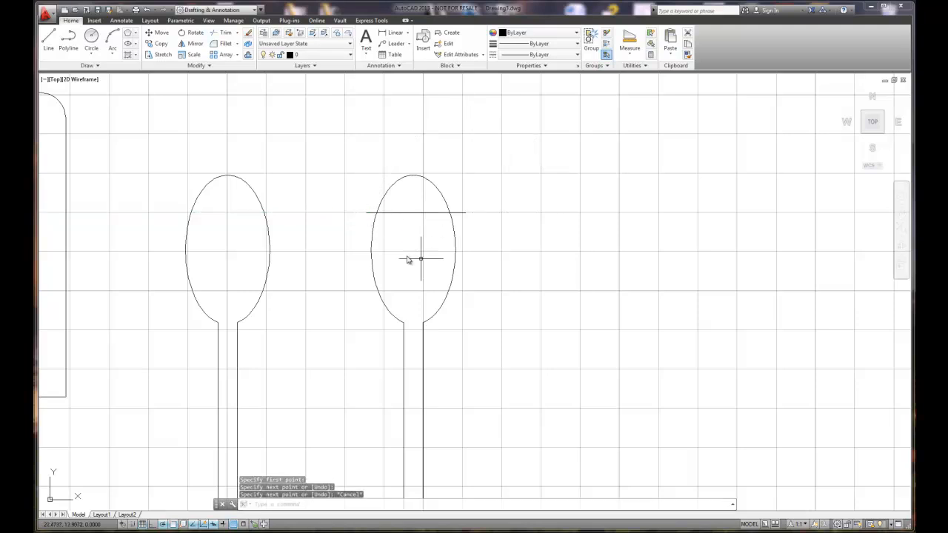
# - Draw a zigzag of four pointed tines with level tips between the two points where the horizontal line crosses the copied bowl
pyautogui.click(49, 39)
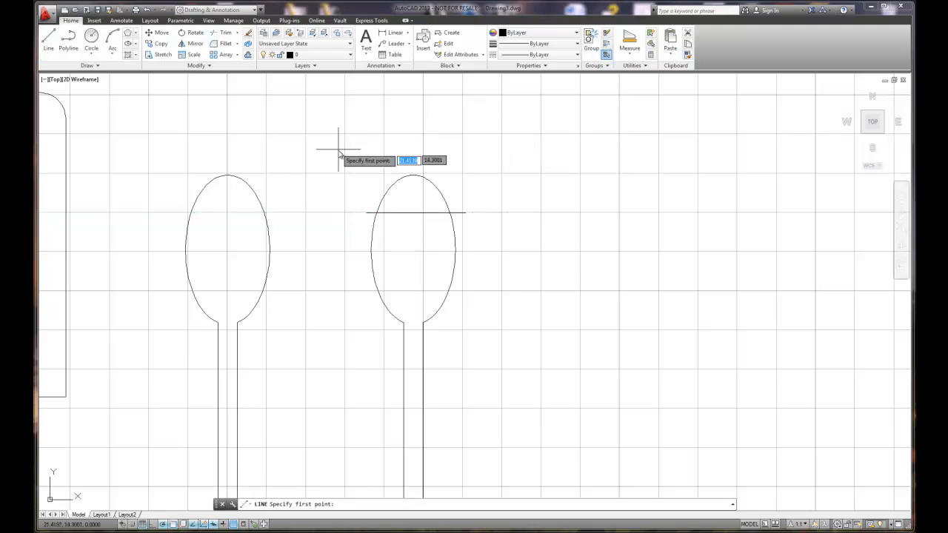
pyautogui.click(377, 214)
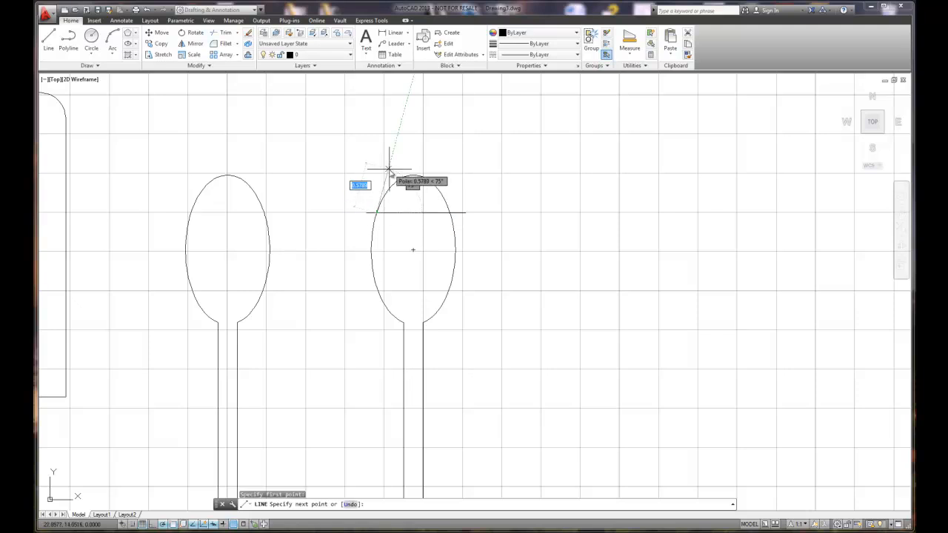
pyautogui.click(388, 170)
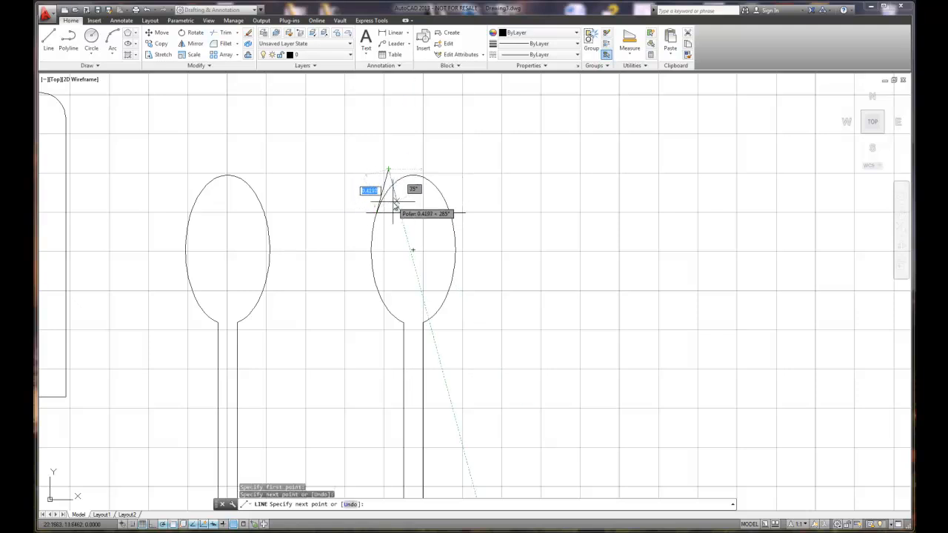
pyautogui.click(396, 204)
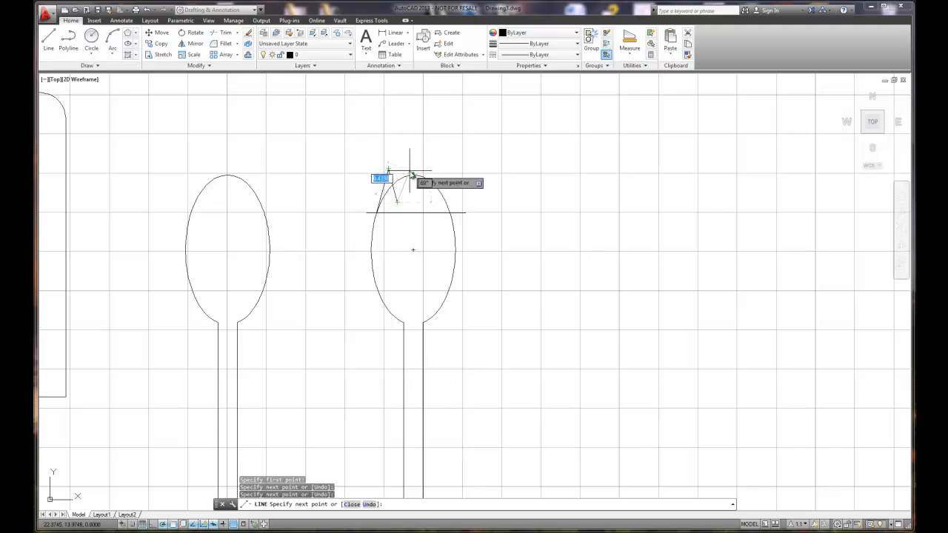
pyautogui.scroll(3, 409, 176)
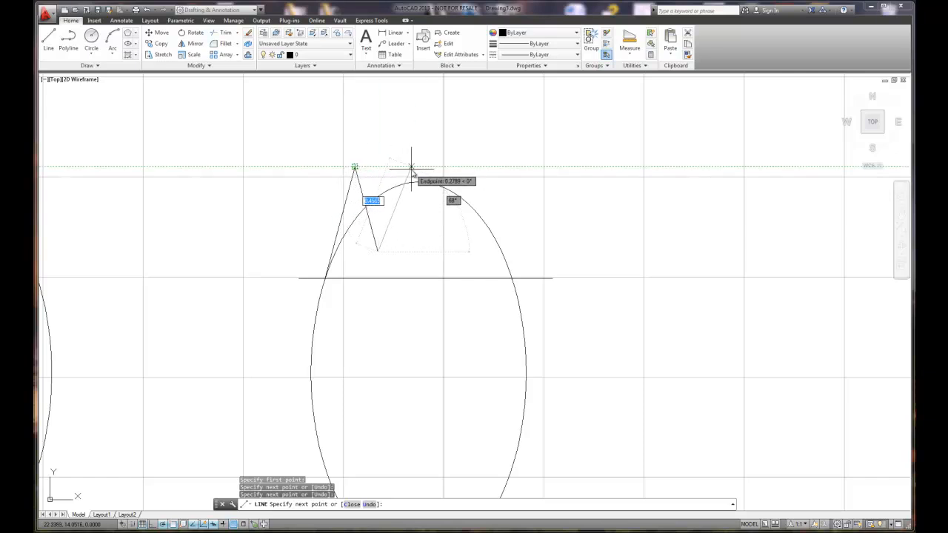
pyautogui.click(400, 166)
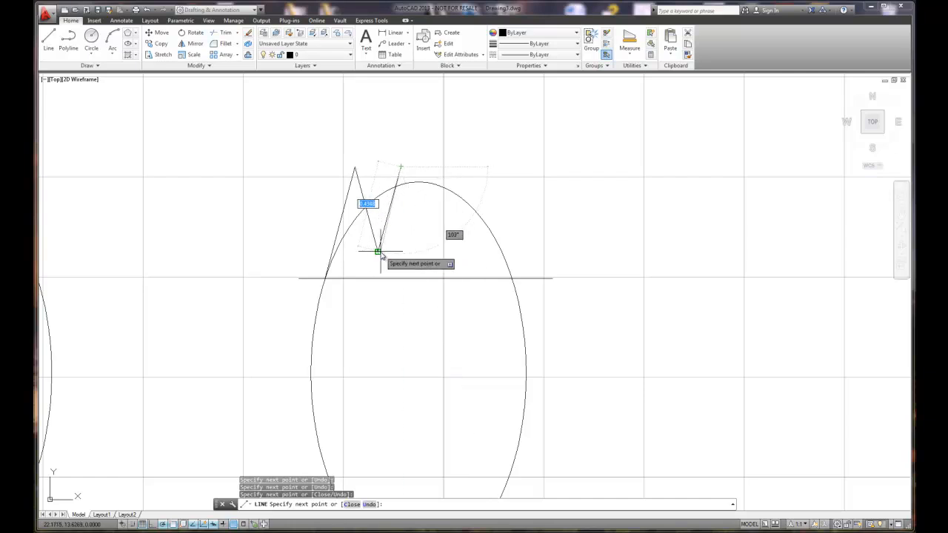
pyautogui.click(423, 252)
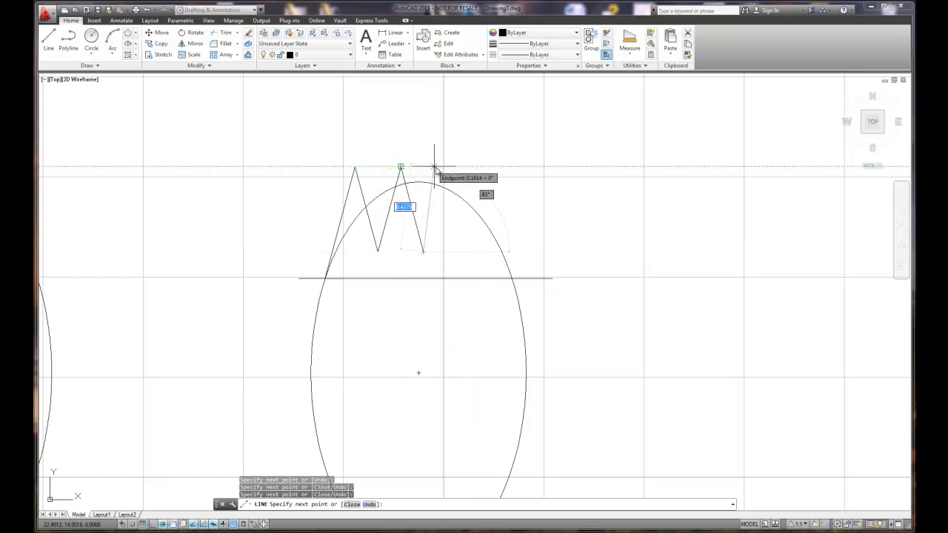
pyautogui.click(446, 168)
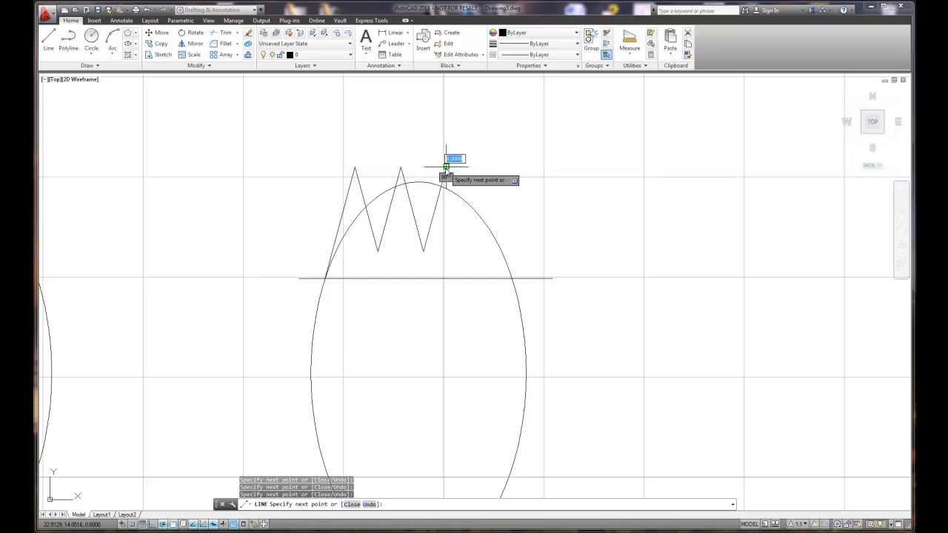
pyautogui.click(468, 252)
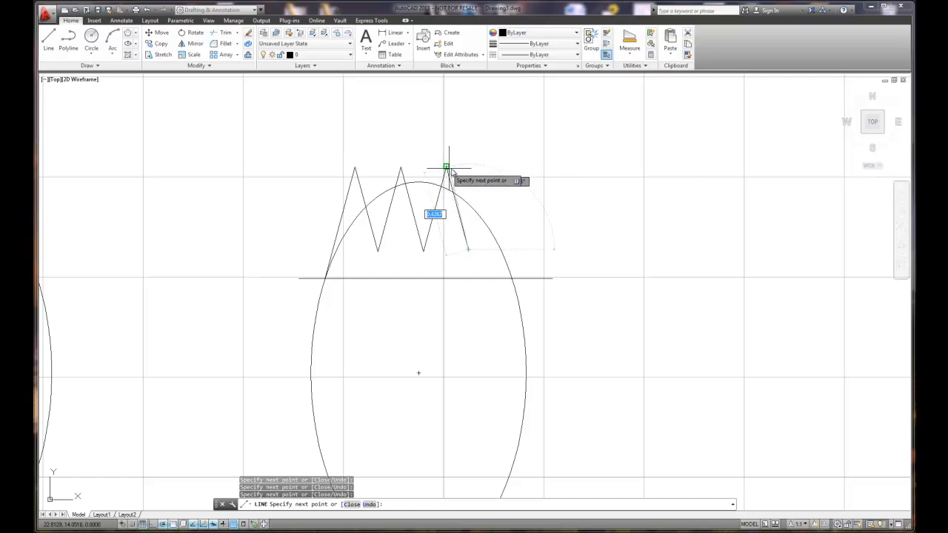
pyautogui.click(490, 168)
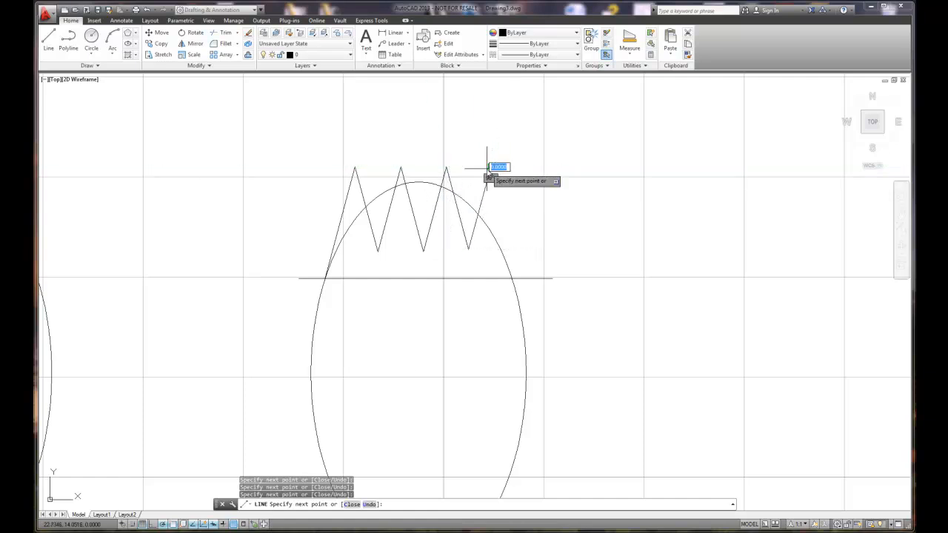
pyautogui.click(511, 279)
pyautogui.press('Escape')
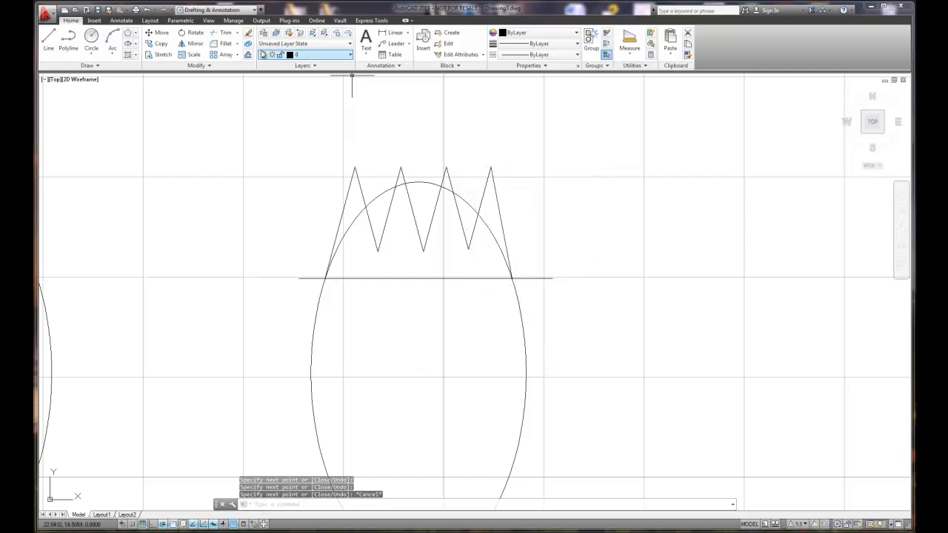
# - Trim the copied bowl's top arc between the outer tine edges and erase the horizontal construction line across the bowl
pyautogui.click(225, 34)
pyautogui.click(344, 205)
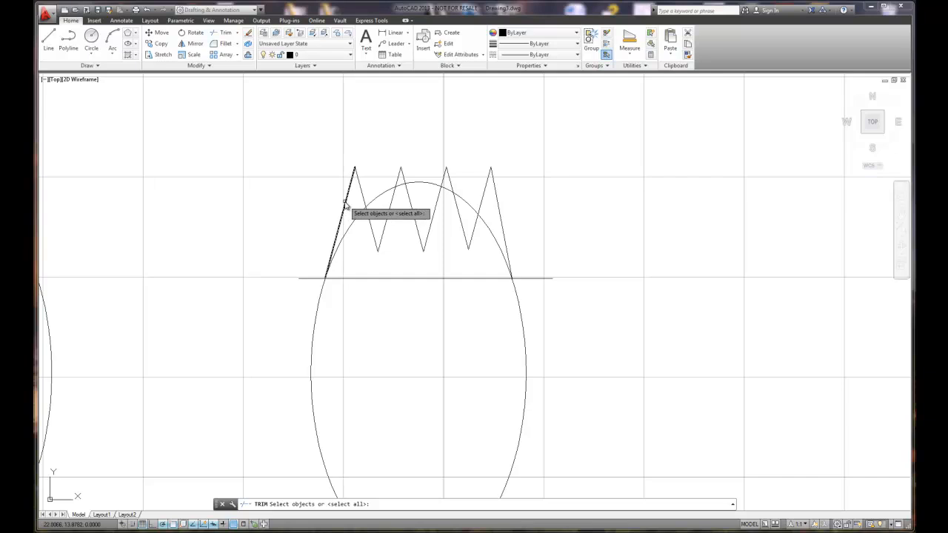
pyautogui.click(501, 217)
pyautogui.press('Return')
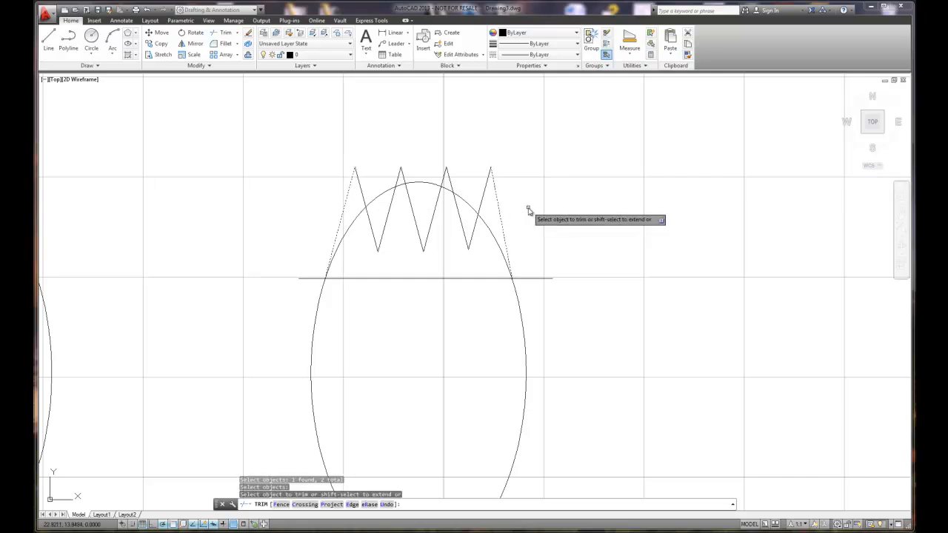
pyautogui.click(502, 239)
pyautogui.rightClick(569, 225)
pyautogui.click(590, 230)
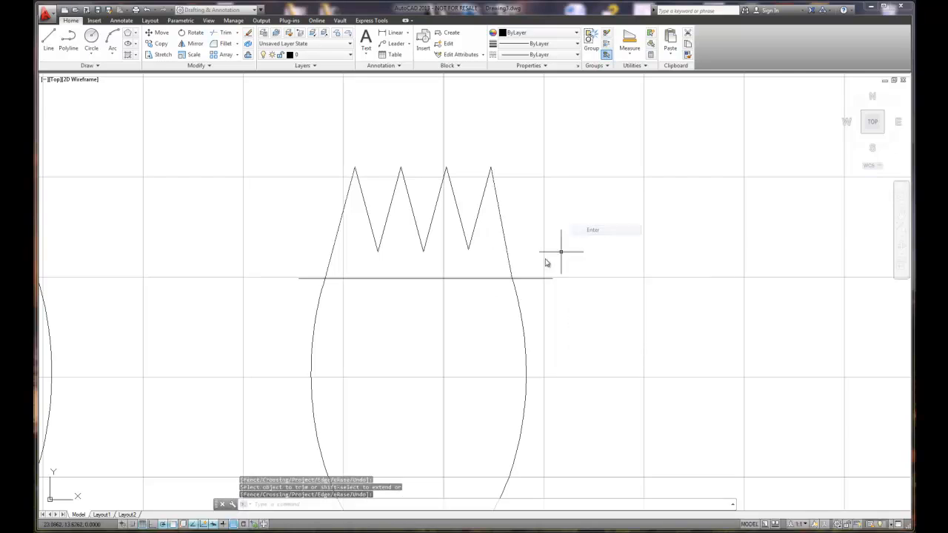
pyautogui.click(467, 280)
pyautogui.press('Delete')
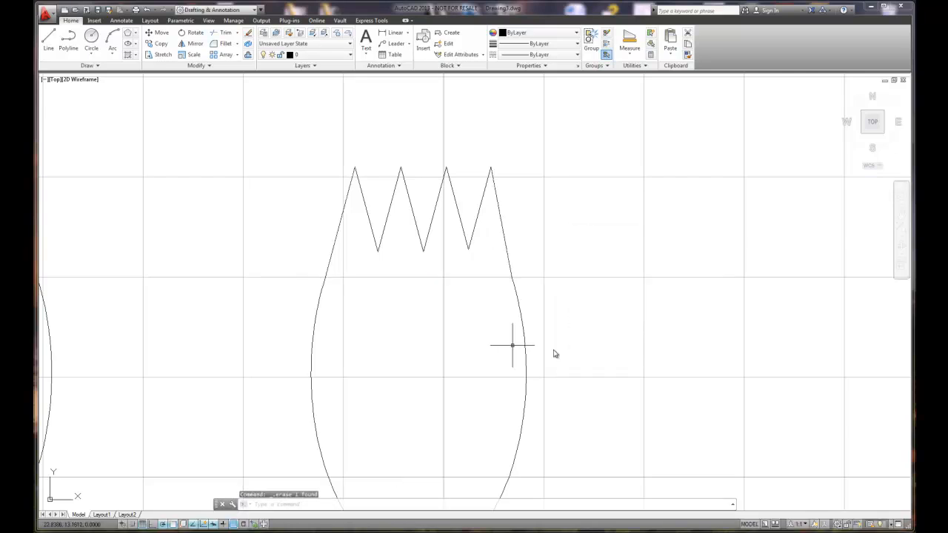
# - Examine the finished spork's tines and outline and compare it with the fork, knife and spoon
pyautogui.scroll(-6, 558, 299)
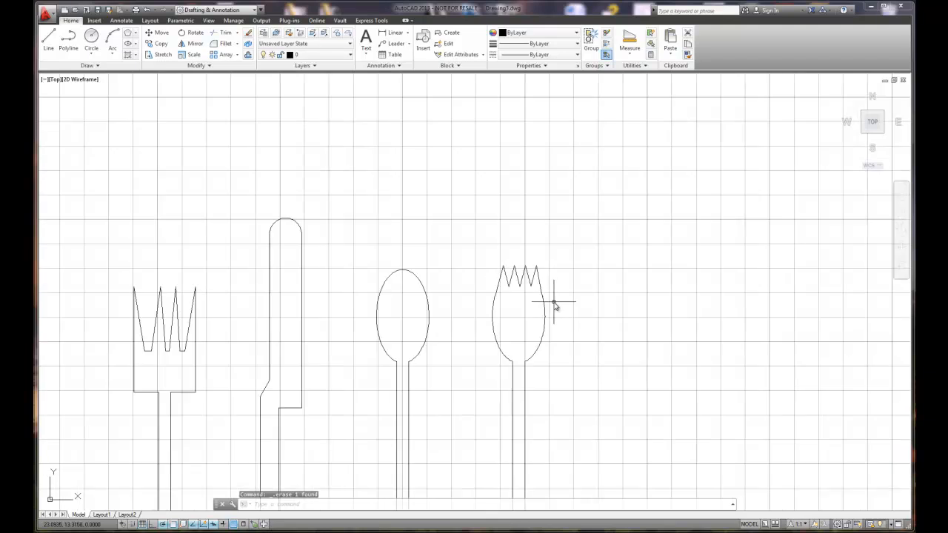
pyautogui.scroll(6, 554, 304)
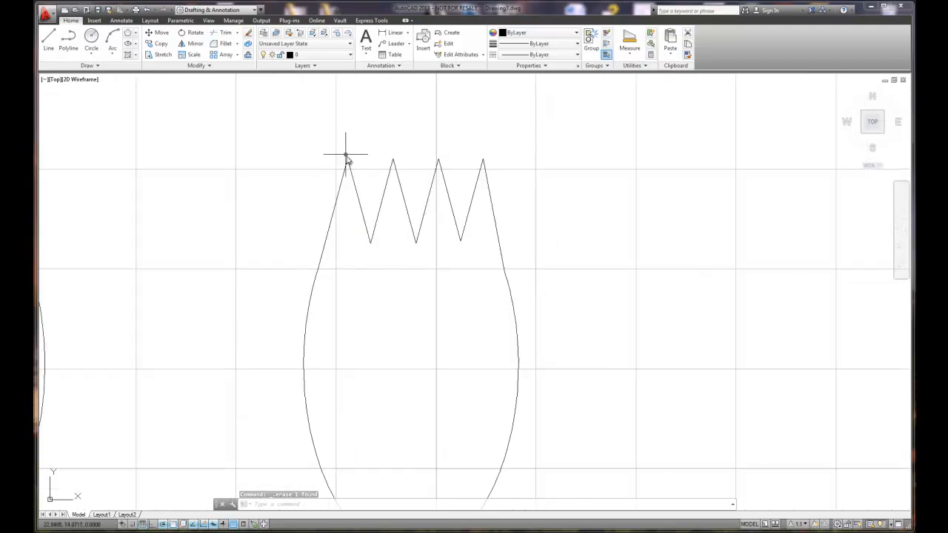
pyautogui.scroll(-2, 514, 314)
pyautogui.scroll(-2, 516, 317)
pyautogui.scroll(-3, 470, 263)
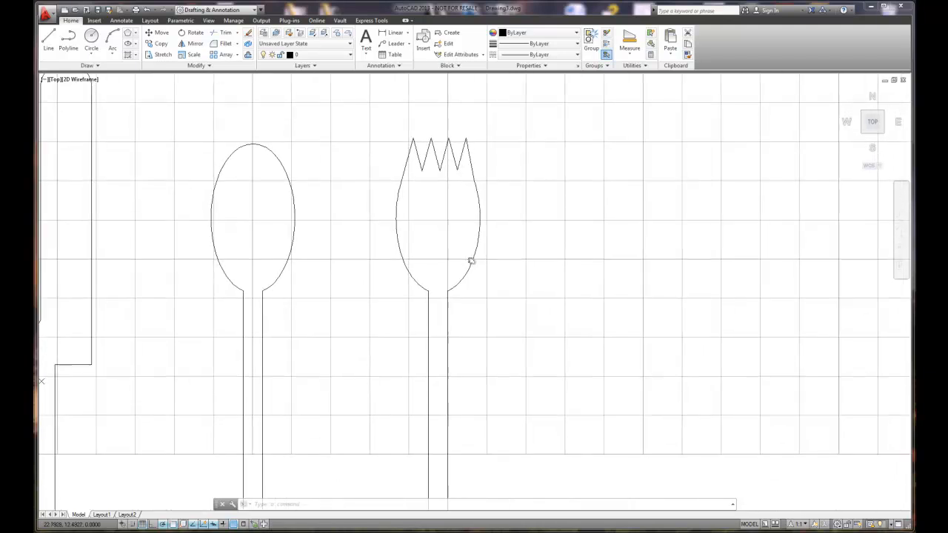
pyautogui.scroll(-2, 468, 269)
pyautogui.moveTo(461, 296); pyautogui.dragTo(544, 287, button='middle')
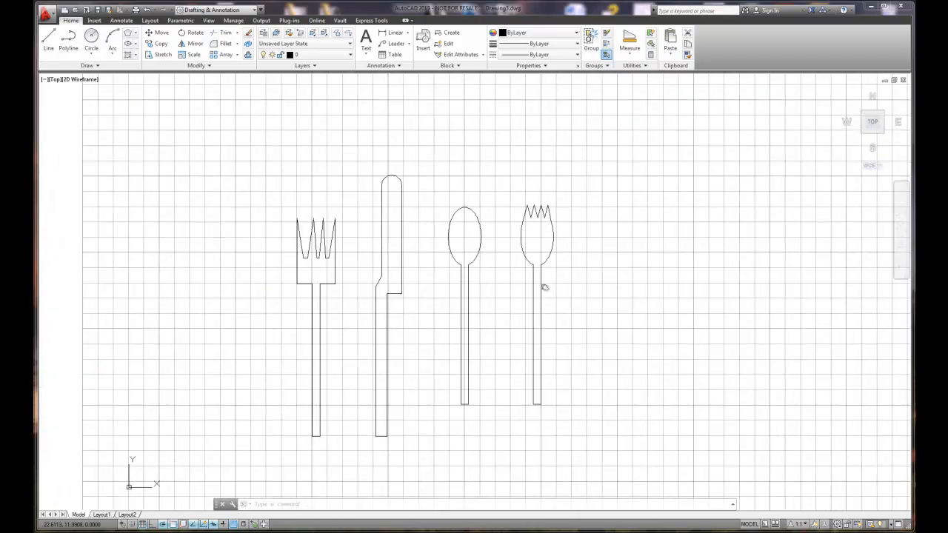
pyautogui.scroll(2, 544, 287)
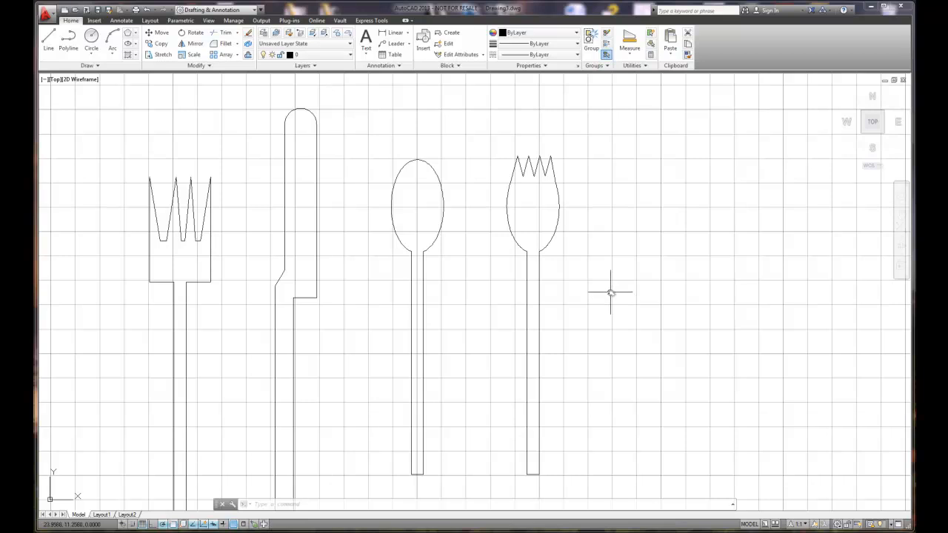
pyautogui.scroll(-4, 597, 205)
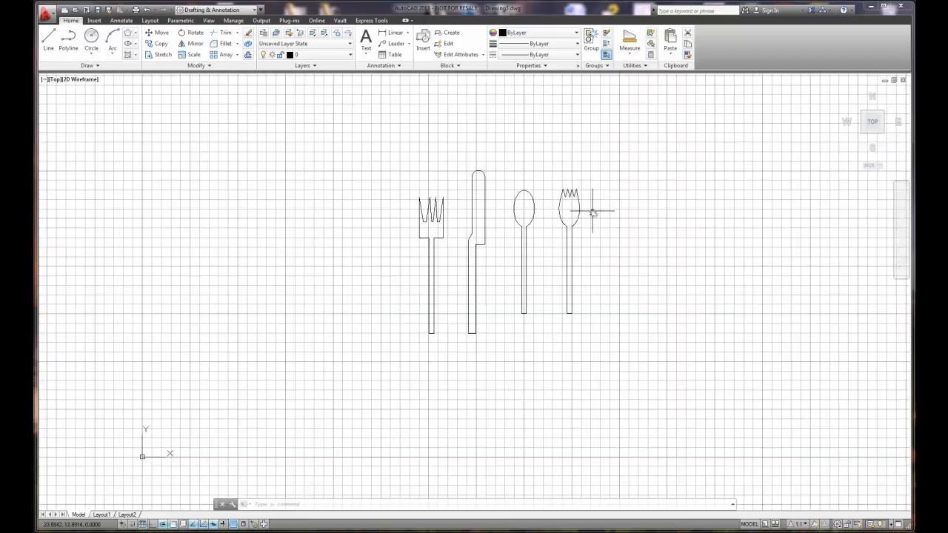
pyautogui.scroll(2, 593, 211)
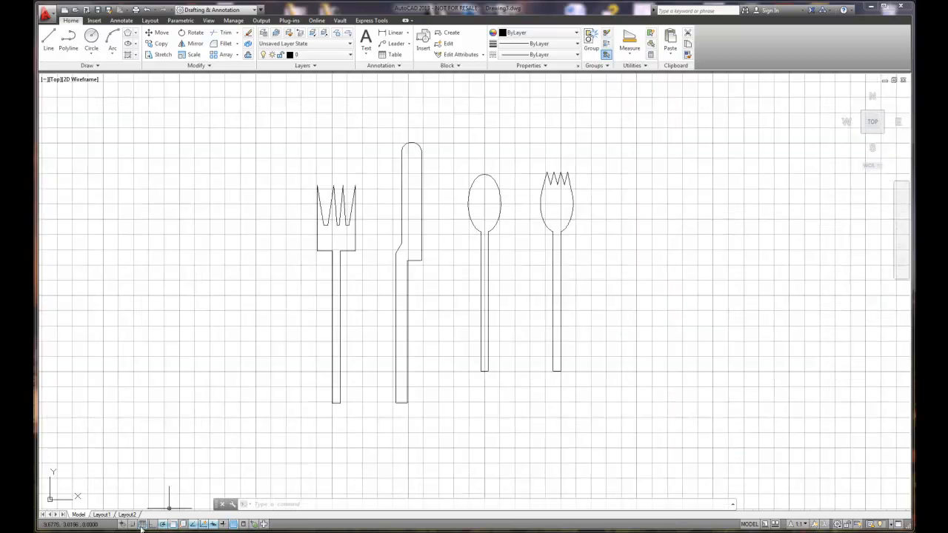
# - Turn off the drawing's grid display
pyautogui.click(141, 524)
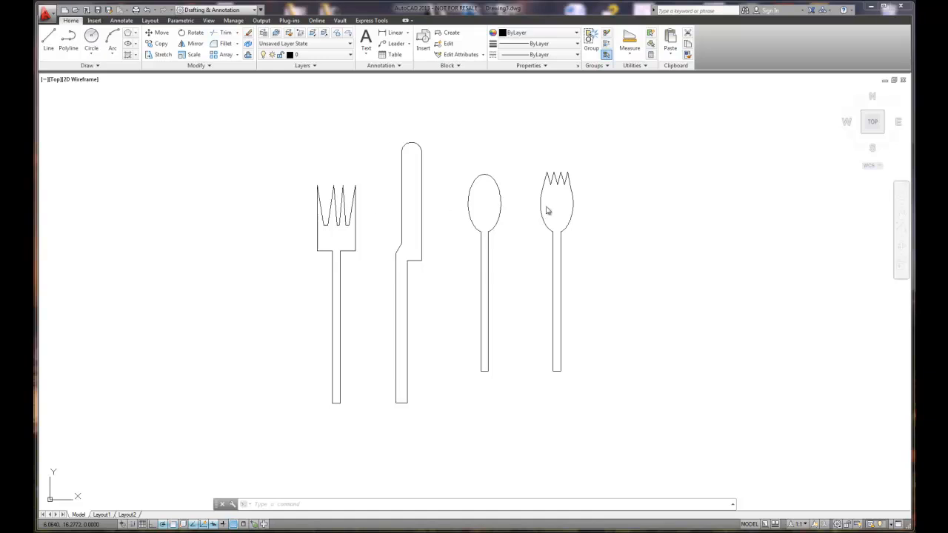
# - Define a block attribute with the tag MFG and the prompt "Who is the Manufacture"
pyautogui.click(94, 20)
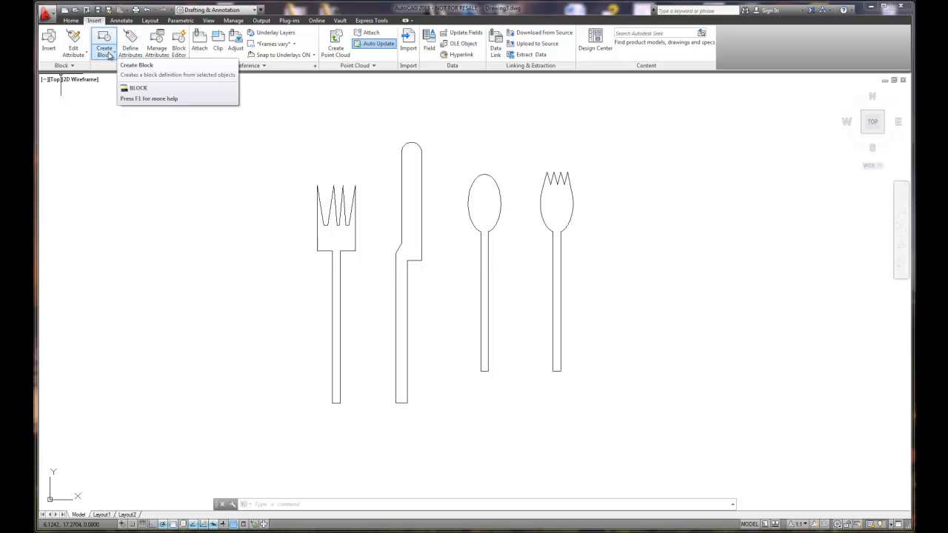
pyautogui.click(114, 55)
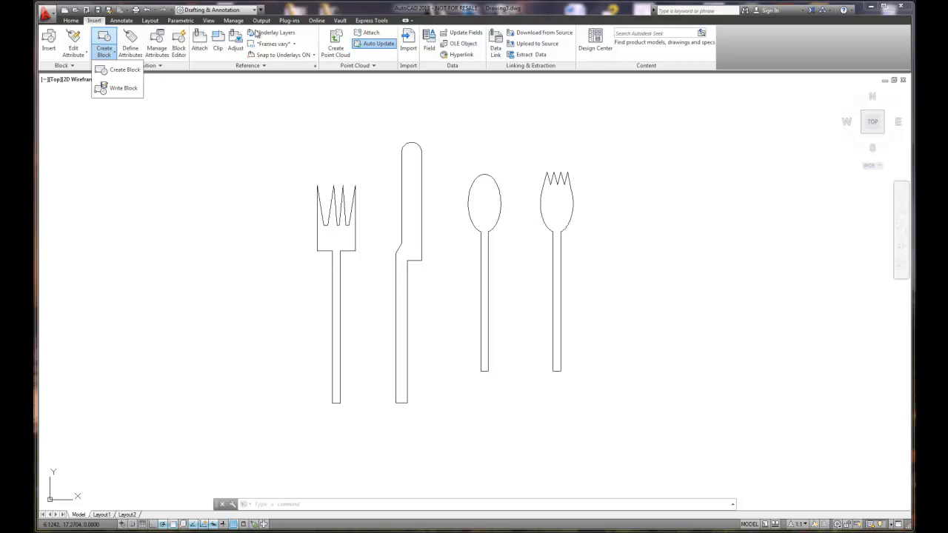
pyautogui.click(131, 49)
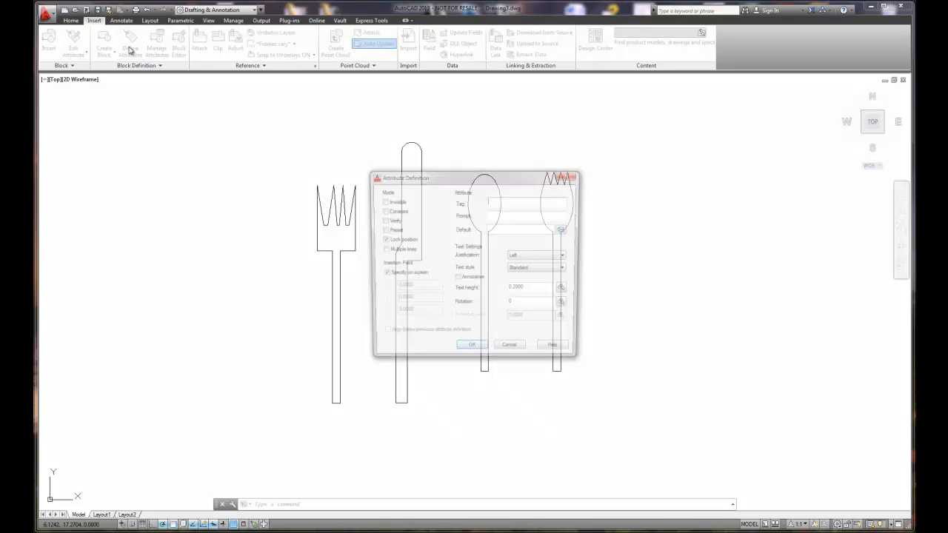
pyautogui.moveTo(449, 180); pyautogui.dragTo(464, 109)
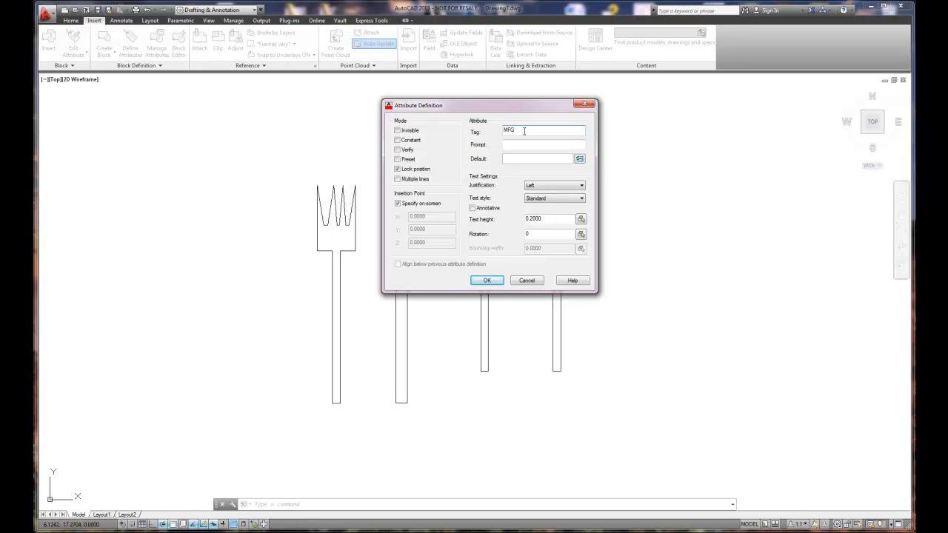
pyautogui.click(510, 147)
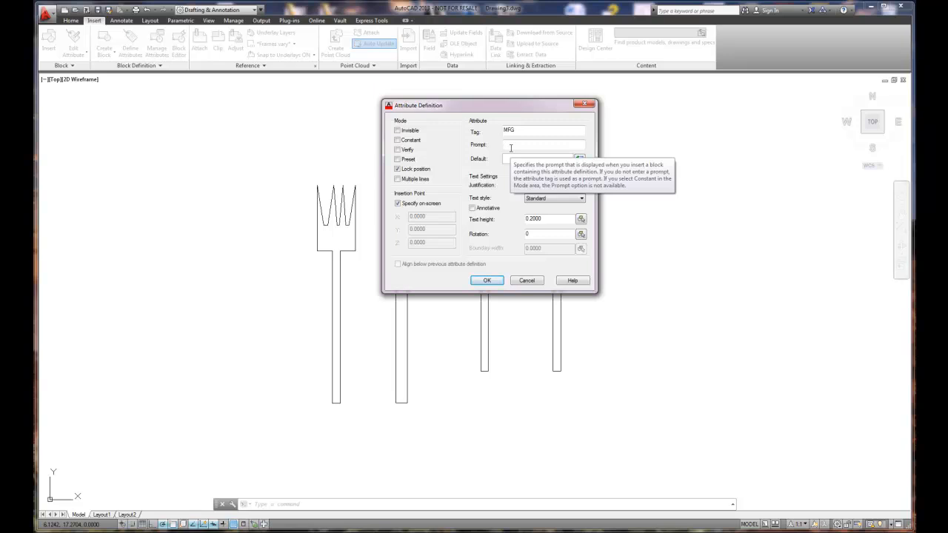
pyautogui.write('wh')
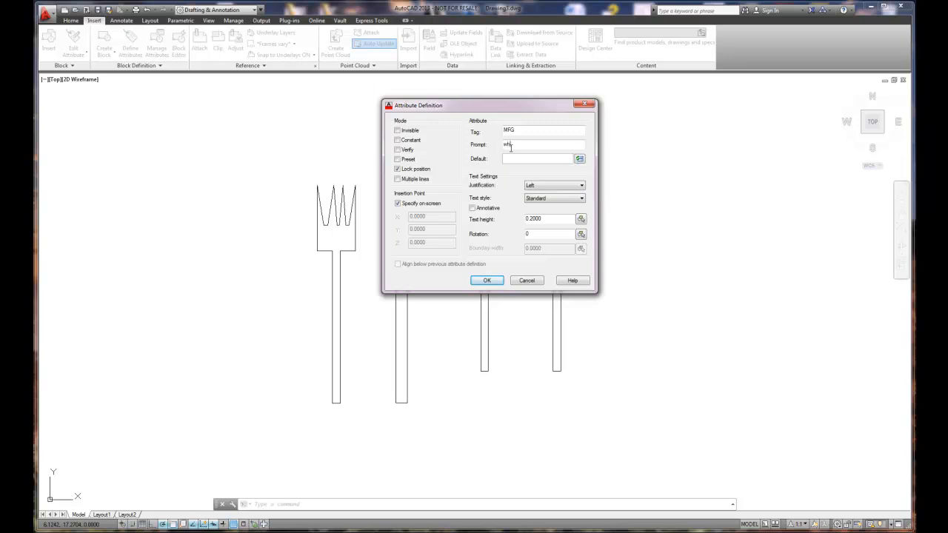
pyautogui.write('o is the Manufacture')
pyautogui.click(504, 144)
pyautogui.press('Delete')
pyautogui.write('W')
# - Set the MFG attribute's default to IKEA and place it just below the fork's head, left of the handle
pyautogui.click(523, 158)
pyautogui.write('IKEA')
pyautogui.click(487, 280)
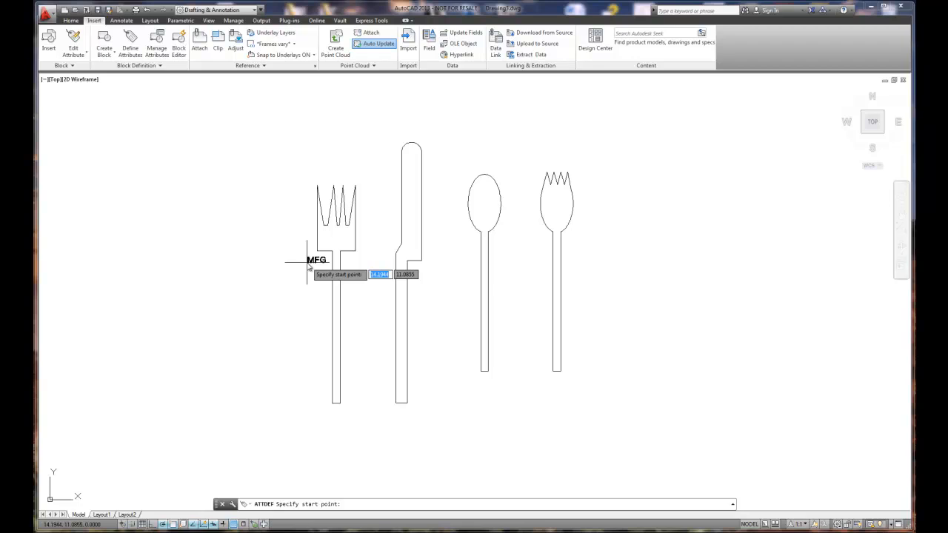
pyautogui.click(308, 261)
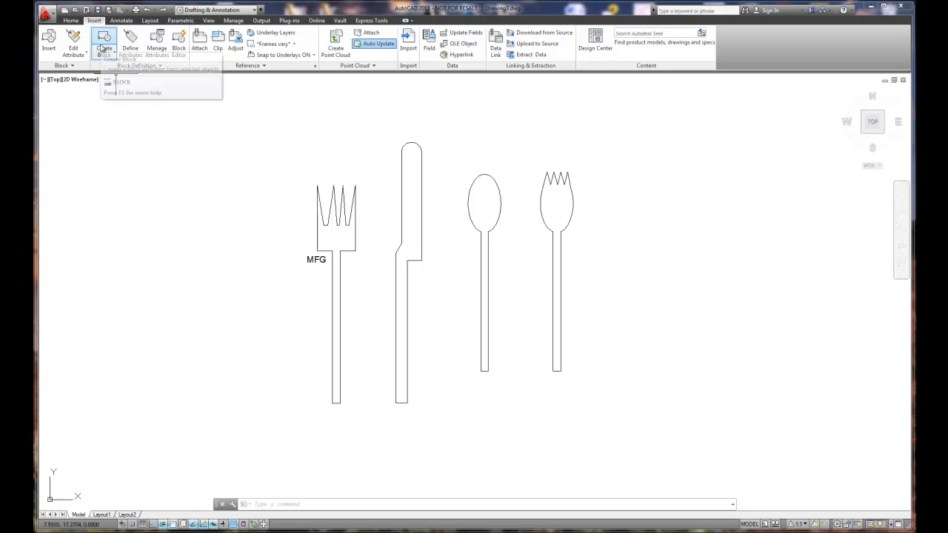
# - Define a Cost attribute with the prompt "What is the Cost?" and default $4.00, aligned below the previous attribute definition
pyautogui.click(130, 45)
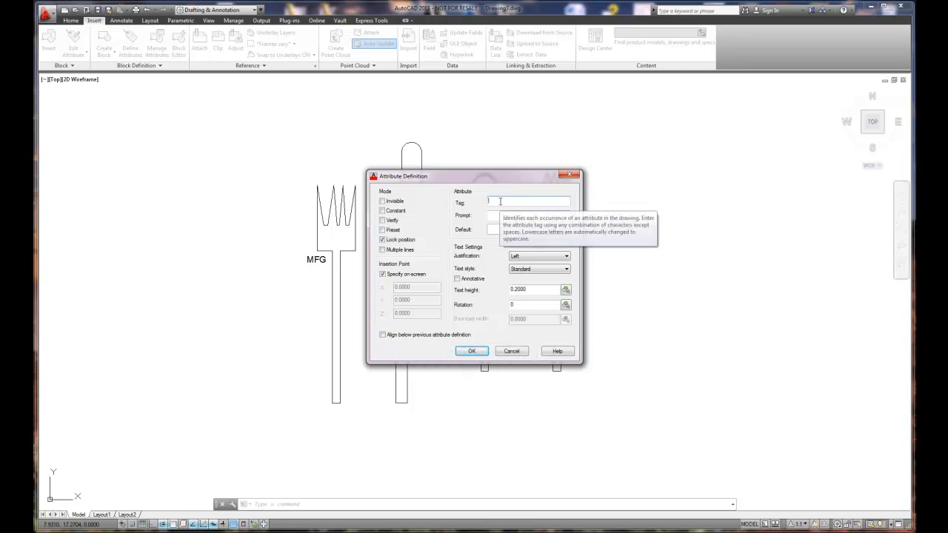
pyautogui.write('Cost')
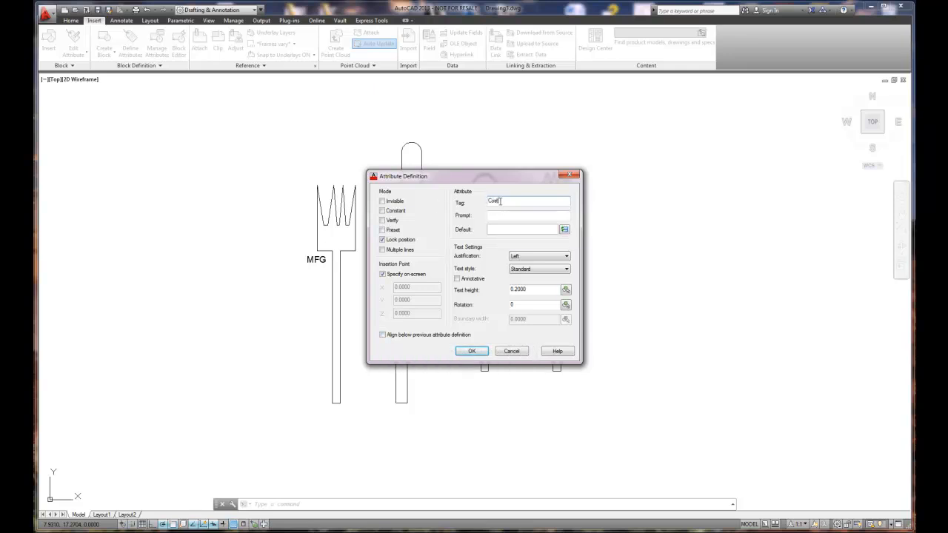
pyautogui.press('Tab')
pyautogui.write('What is the Cost?')
pyautogui.press('Tab')
pyautogui.write('$4.00')
pyautogui.click(382, 335)
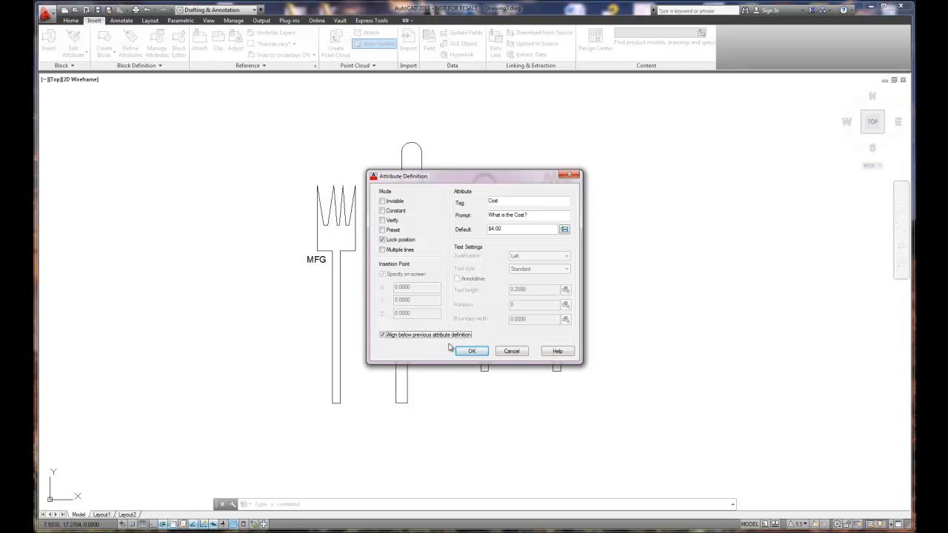
pyautogui.click(480, 353)
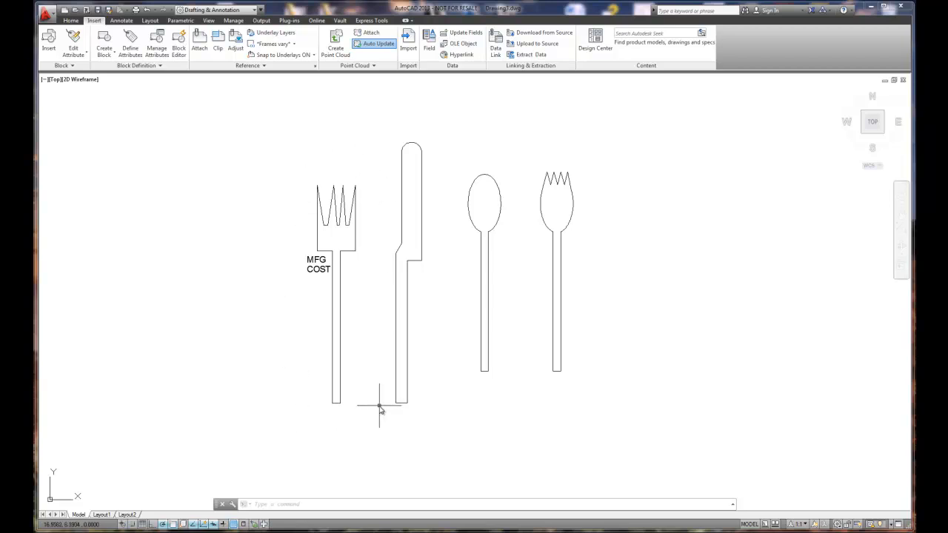
# - Start the Write Block command and set its base point at the lower-left corner of the fork's handle
pyautogui.click(113, 55)
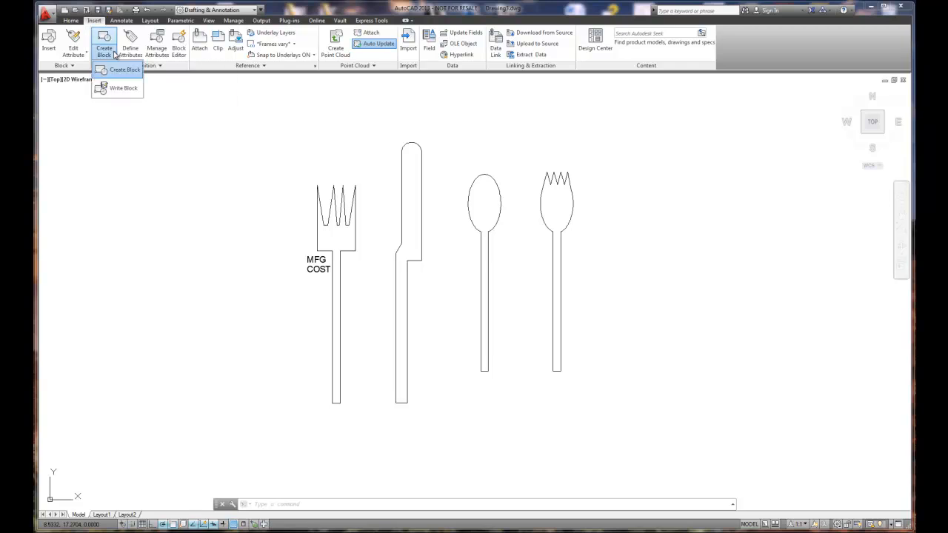
pyautogui.click(117, 89)
pyautogui.moveTo(429, 174); pyautogui.dragTo(555, 147)
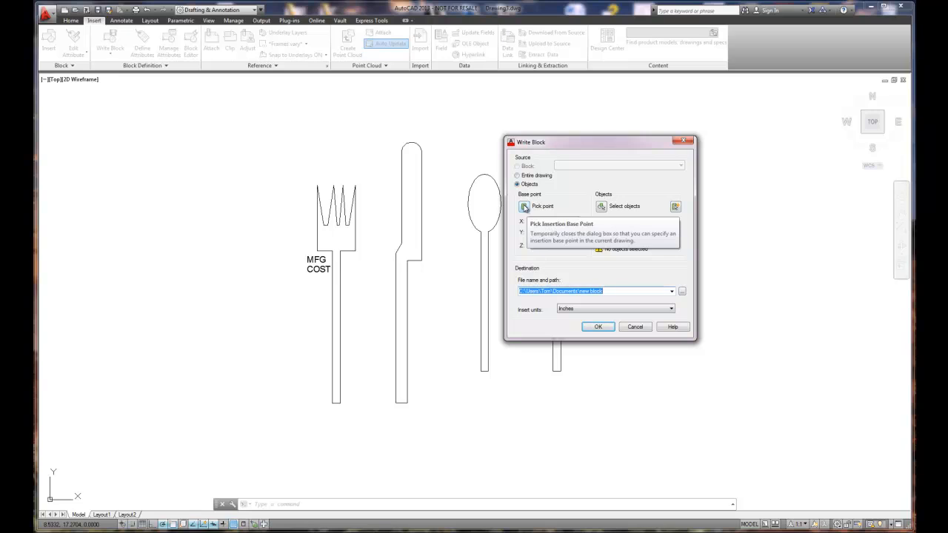
pyautogui.click(524, 207)
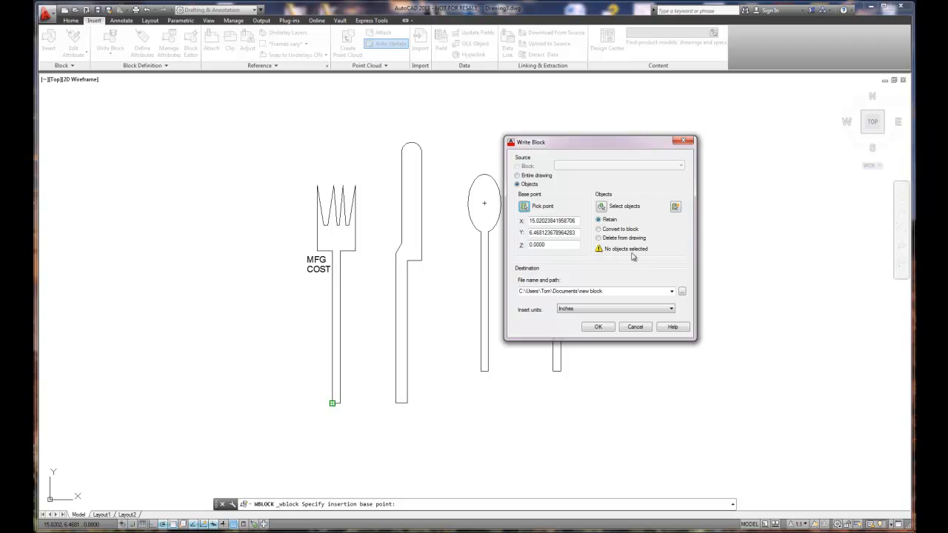
# - Choose Delete from drawing for the source objects and select the whole fork with its MFG and COST attributes
pyautogui.click(598, 238)
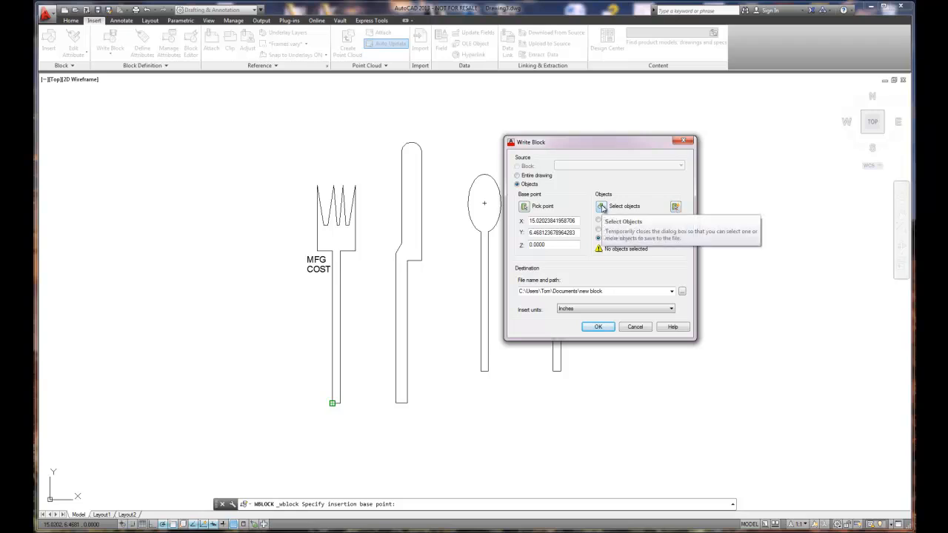
pyautogui.click(601, 207)
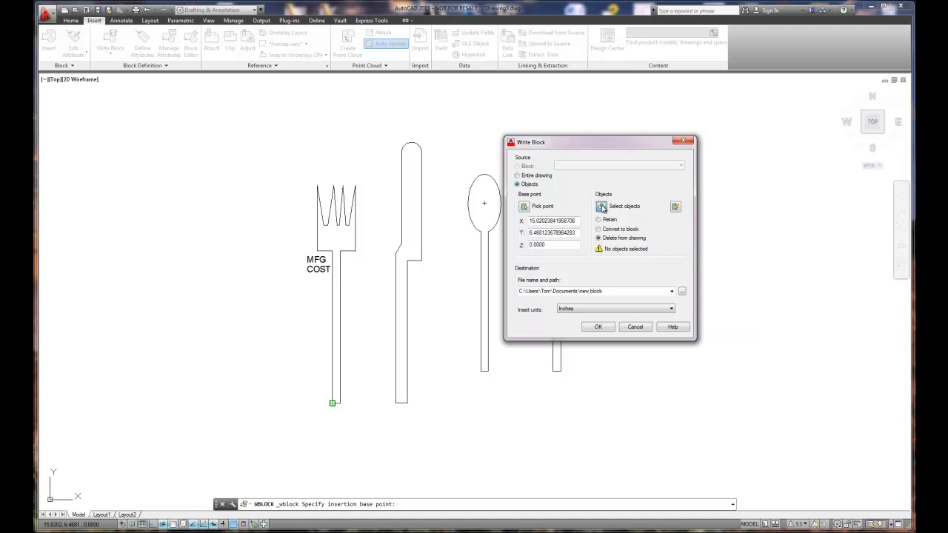
pyautogui.click(283, 162)
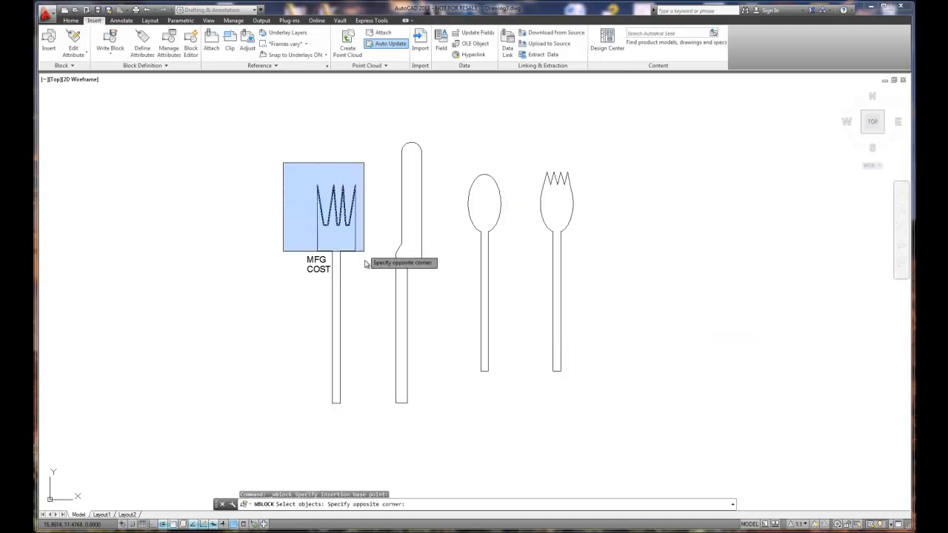
pyautogui.click(377, 424)
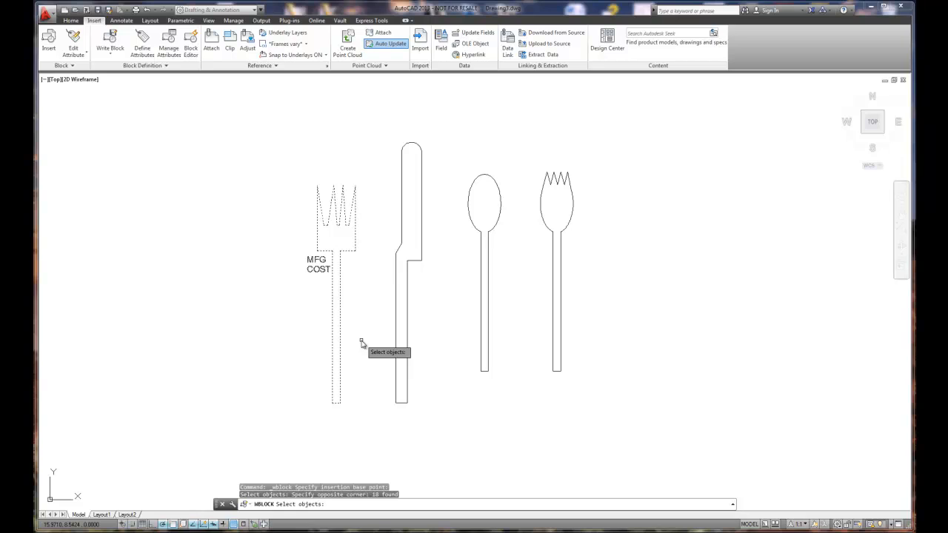
pyautogui.press('Return')
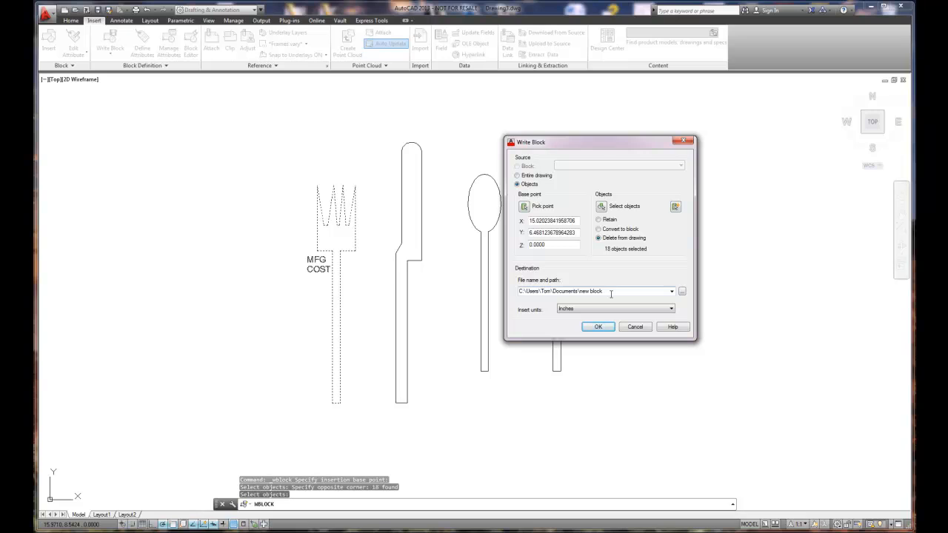
# - Set the block's destination to a drawing file named Fork in the Blocks folder
pyautogui.click(684, 295)
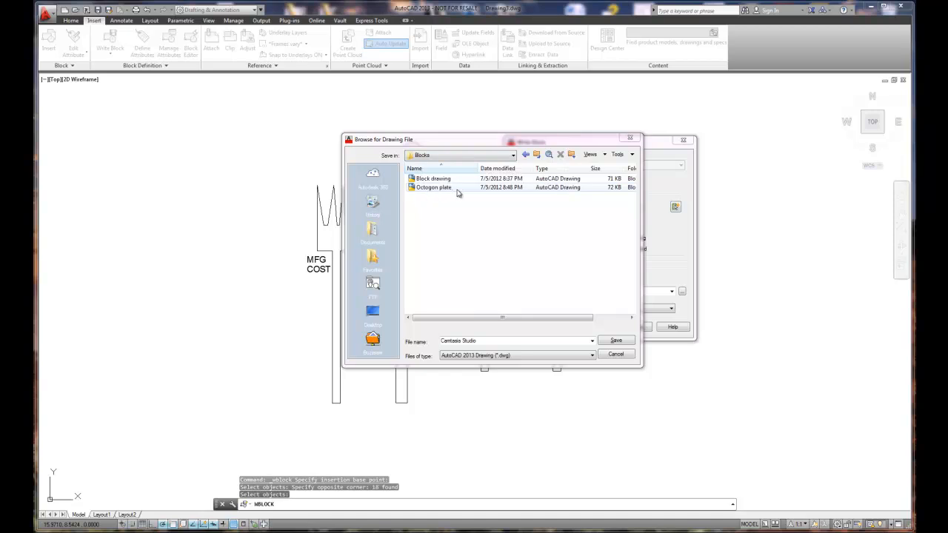
pyautogui.click(479, 343)
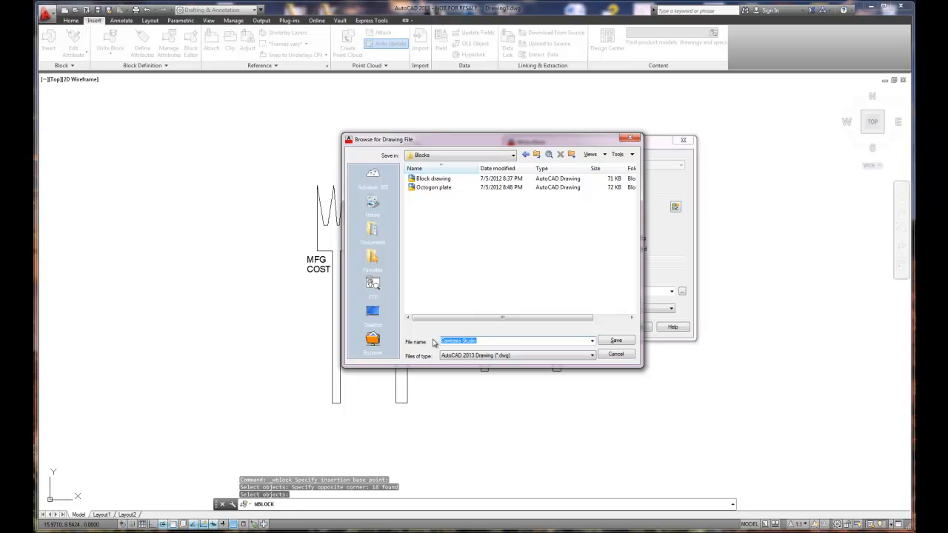
pyautogui.write('Fork')
pyautogui.click(616, 341)
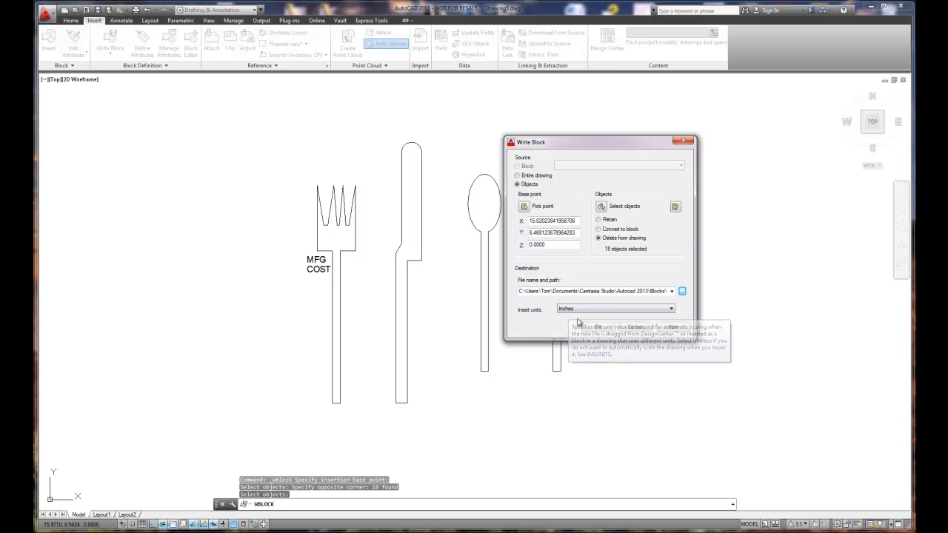
# - Write the fork with its attributes out to the block file
pyautogui.click(605, 330)
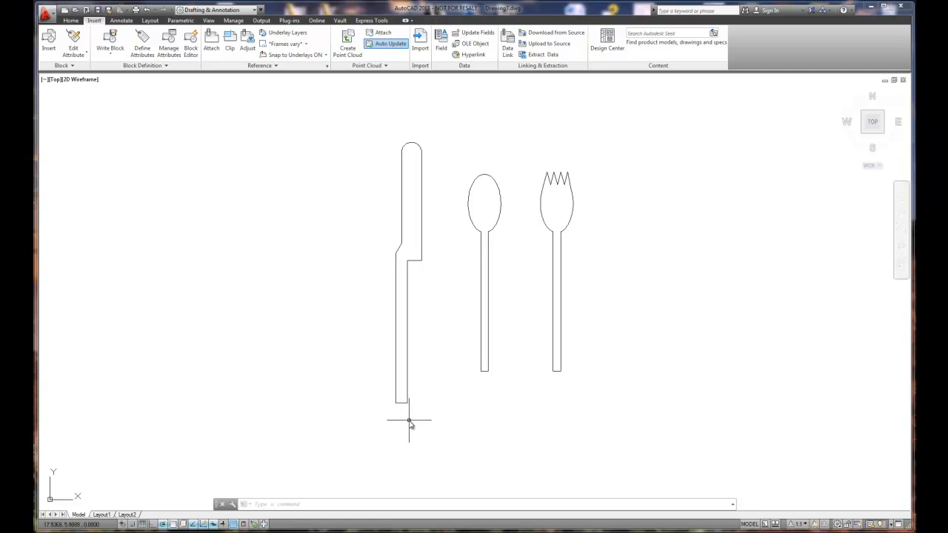
# - Start a block definition named Knife, set its source objects to Delete, and select the whole knife
pyautogui.click(109, 53)
pyautogui.click(123, 70)
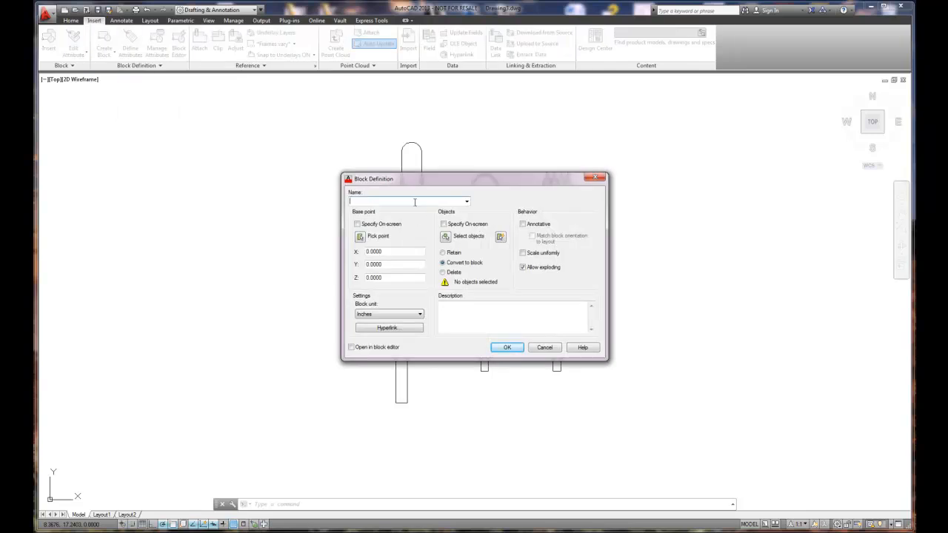
pyautogui.write('Knife')
pyautogui.click(362, 225)
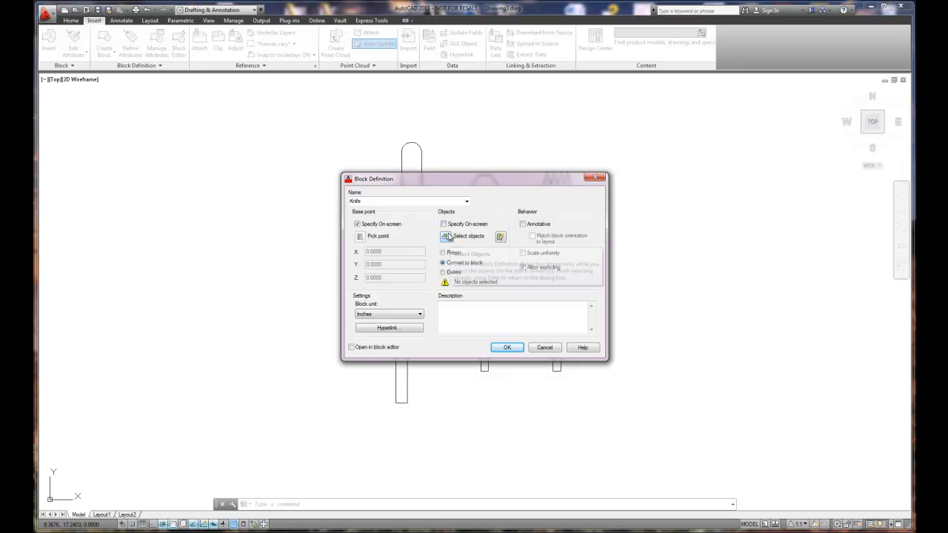
pyautogui.click(453, 273)
pyautogui.click(445, 236)
pyautogui.click(360, 123)
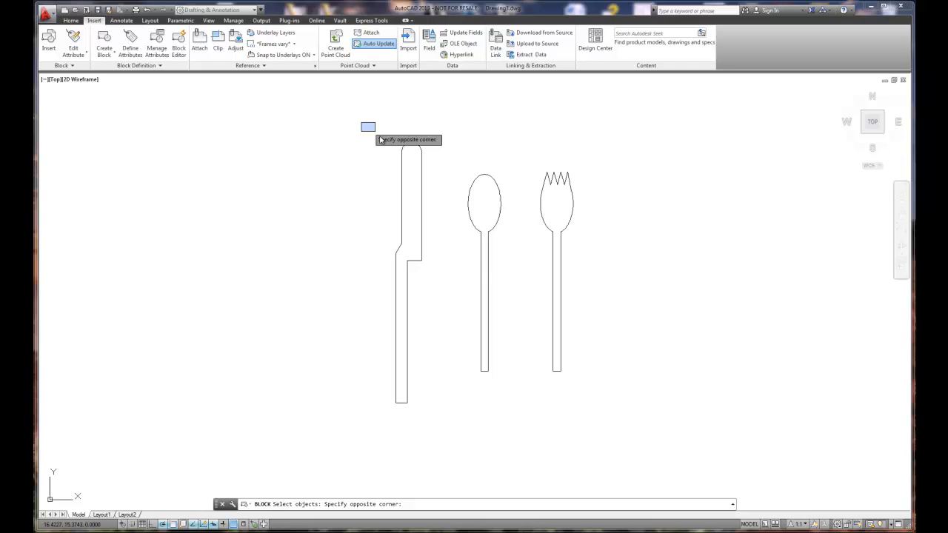
pyautogui.click(448, 427)
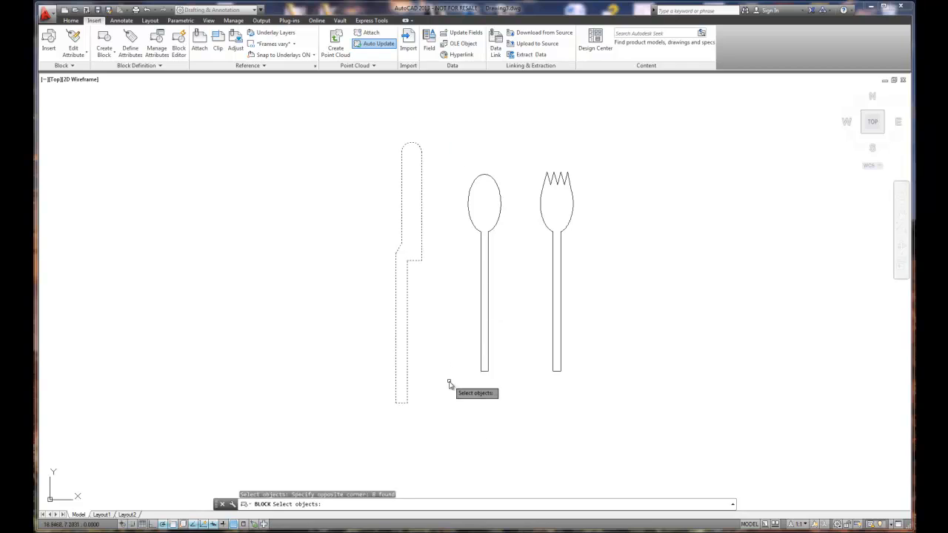
pyautogui.press('Return')
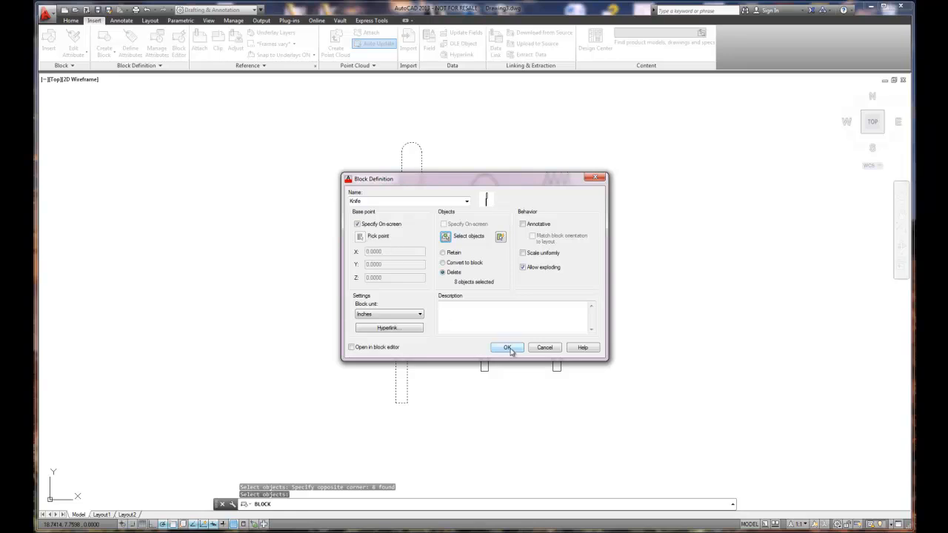
# - Set the Knife block's base point at the lower-left corner of the knife's handle and create the block
pyautogui.click(357, 224)
pyautogui.click(359, 237)
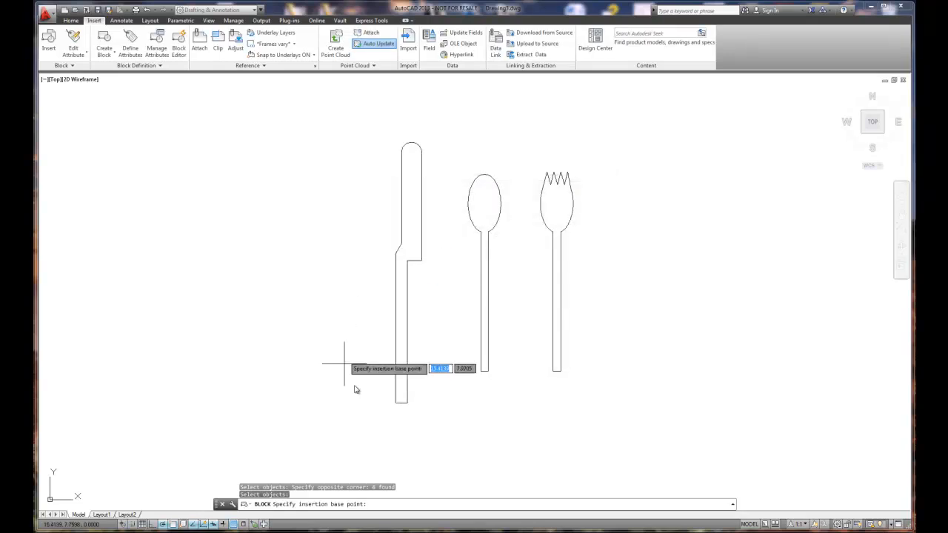
pyautogui.click(397, 404)
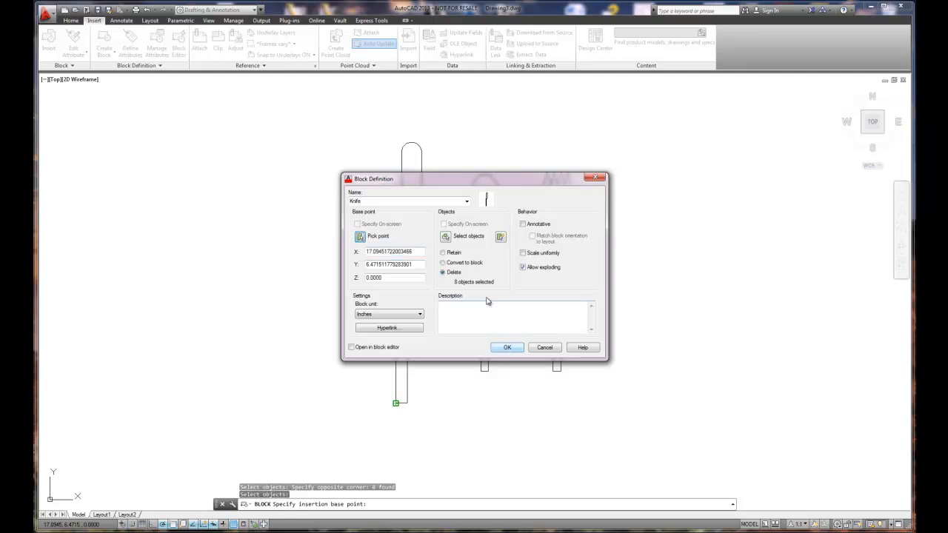
pyautogui.click(508, 348)
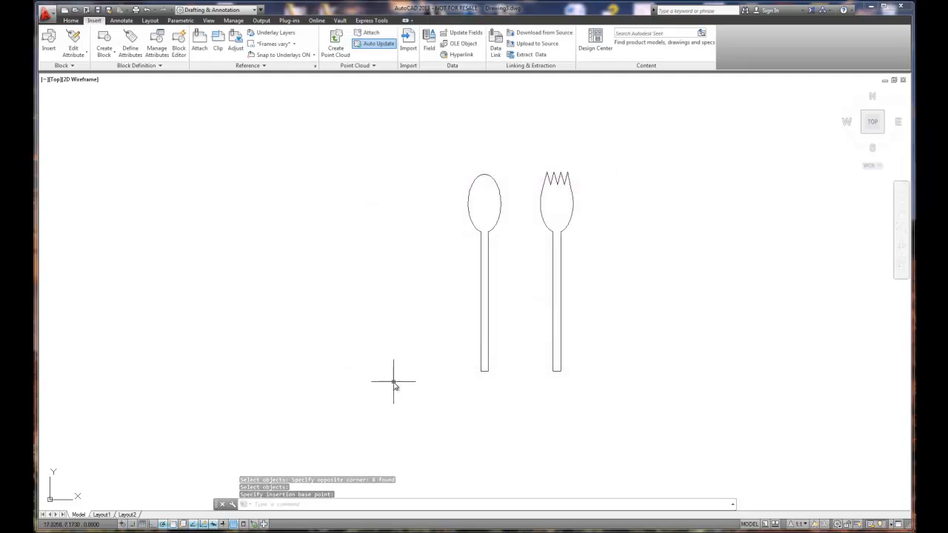
# - Start the Write Block command and set its base point at the lower-left corner of the spoon's handle
pyautogui.click(103, 53)
pyautogui.click(124, 86)
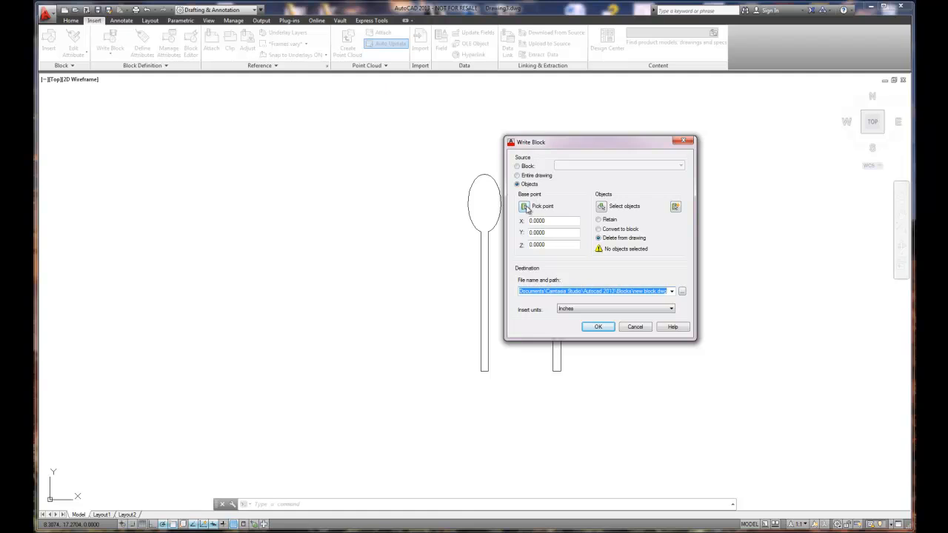
pyautogui.click(524, 206)
pyautogui.click(482, 371)
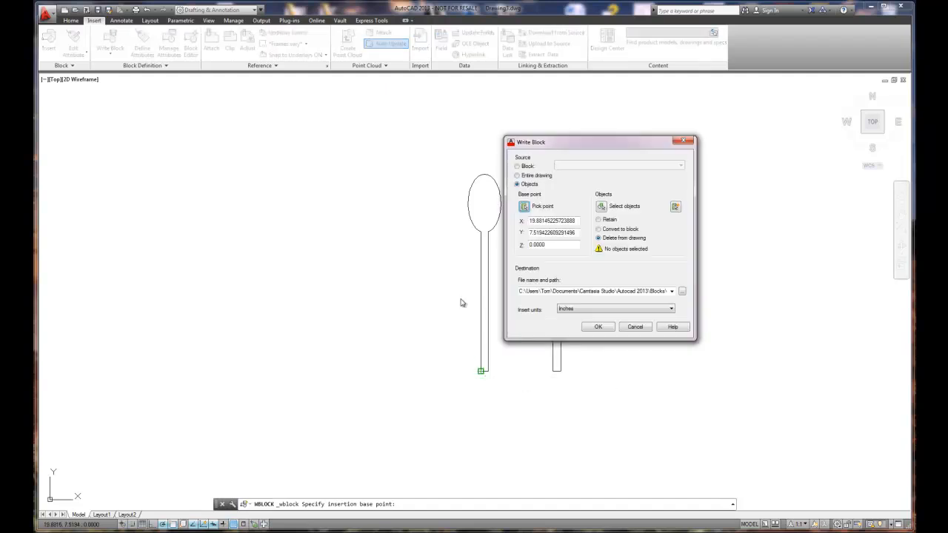
# - Select the whole spoon and write it out as a block file, with the source objects deleted from the drawing
pyautogui.click(602, 209)
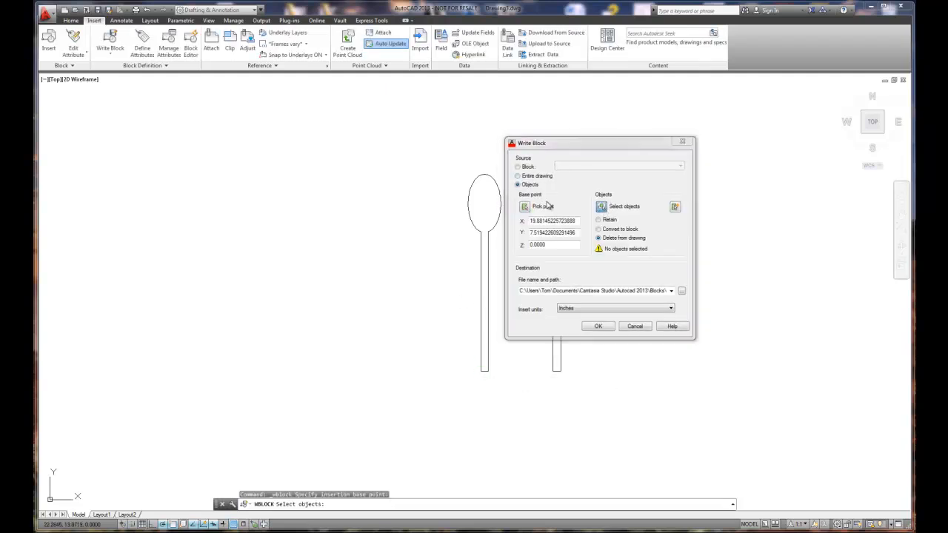
pyautogui.click(433, 149)
pyautogui.click(520, 400)
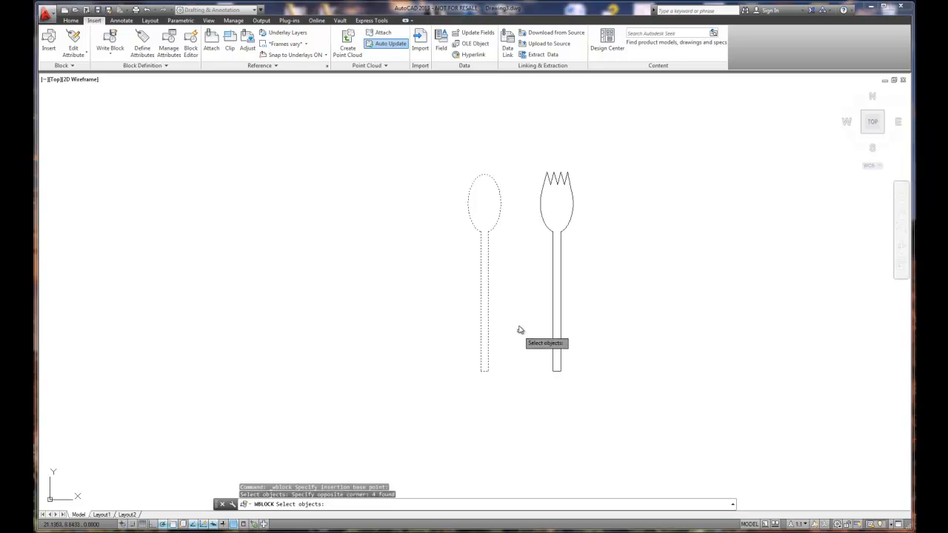
pyautogui.press('Return')
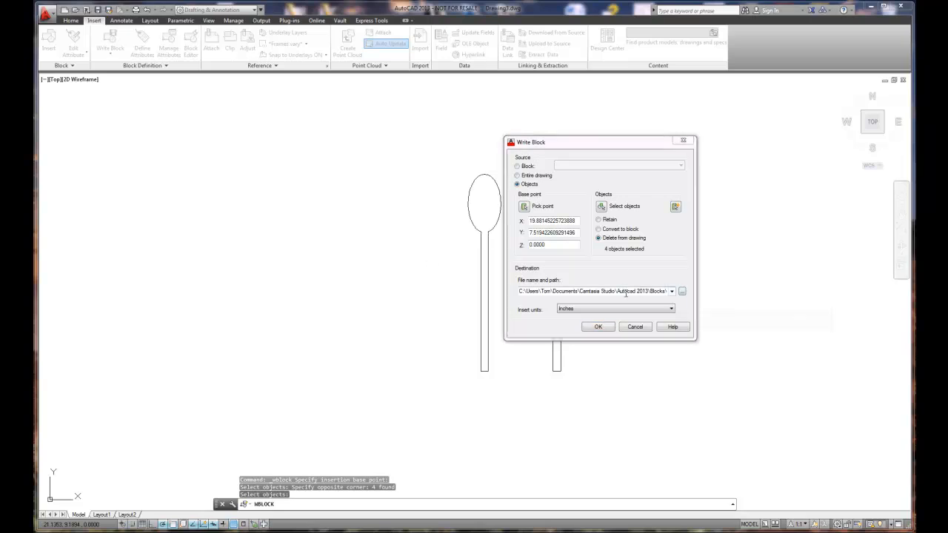
pyautogui.click(602, 329)
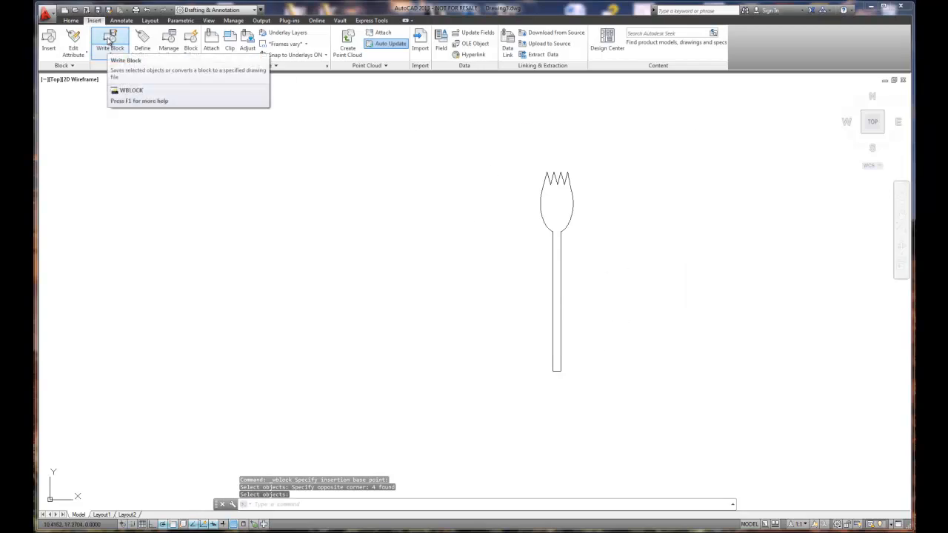
# - Define an mfg attribute with the prompt "Who is the manufacturer?" and default $2.00, placed just left of the spork's neck
pyautogui.click(143, 46)
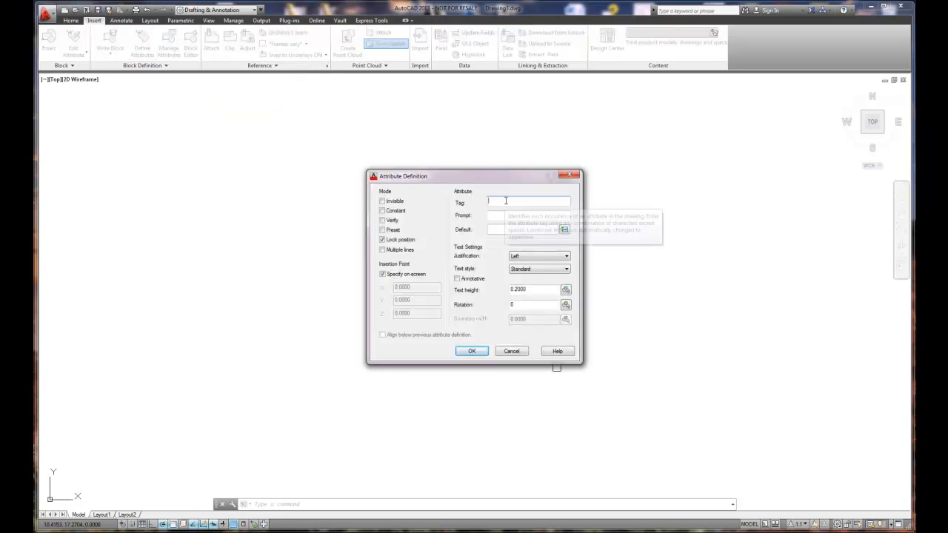
pyautogui.write('mfg')
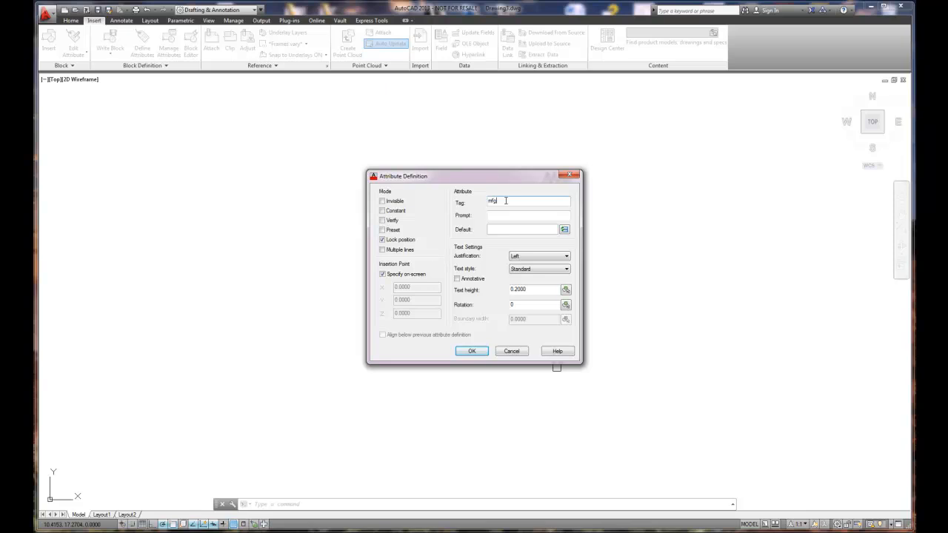
pyautogui.press('Tab')
pyautogui.write('Who is the')
pyautogui.press('Tab')
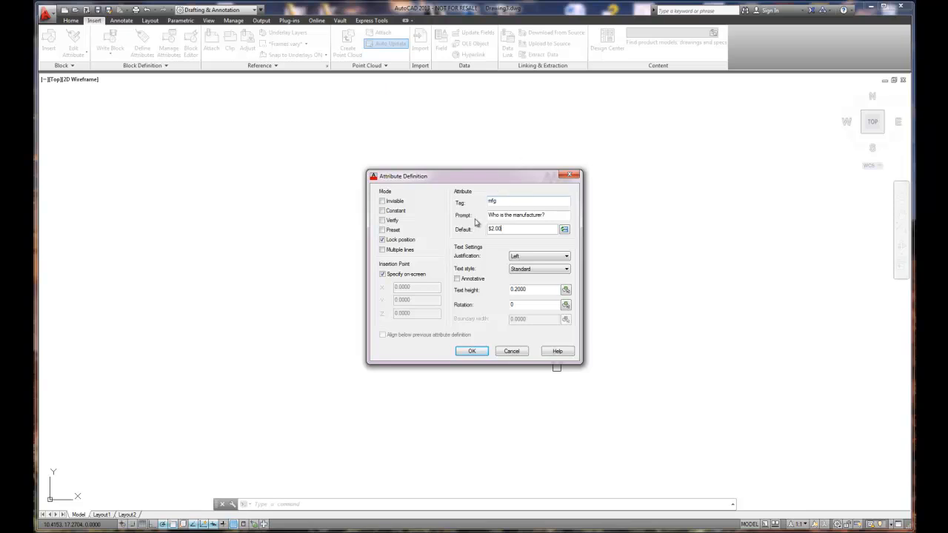
pyautogui.click(504, 229)
pyautogui.click(479, 353)
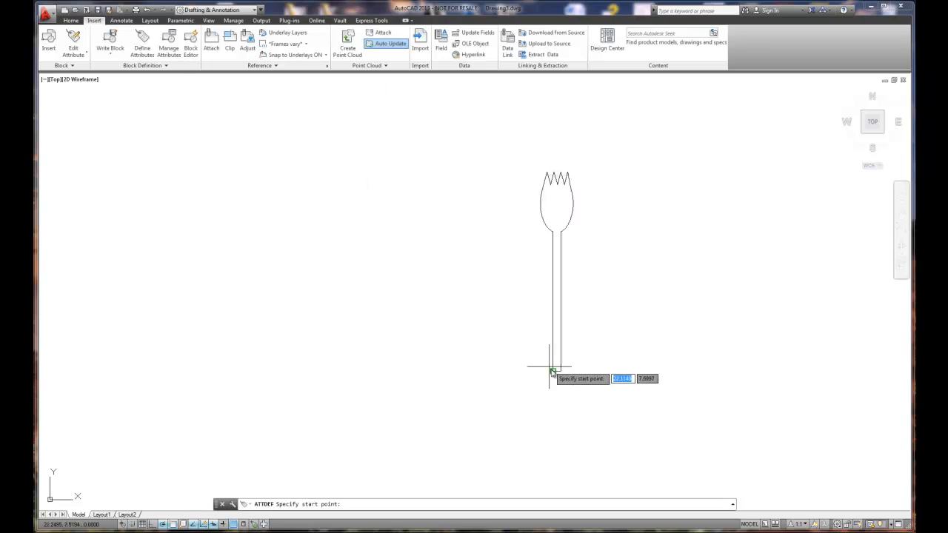
pyautogui.click(528, 241)
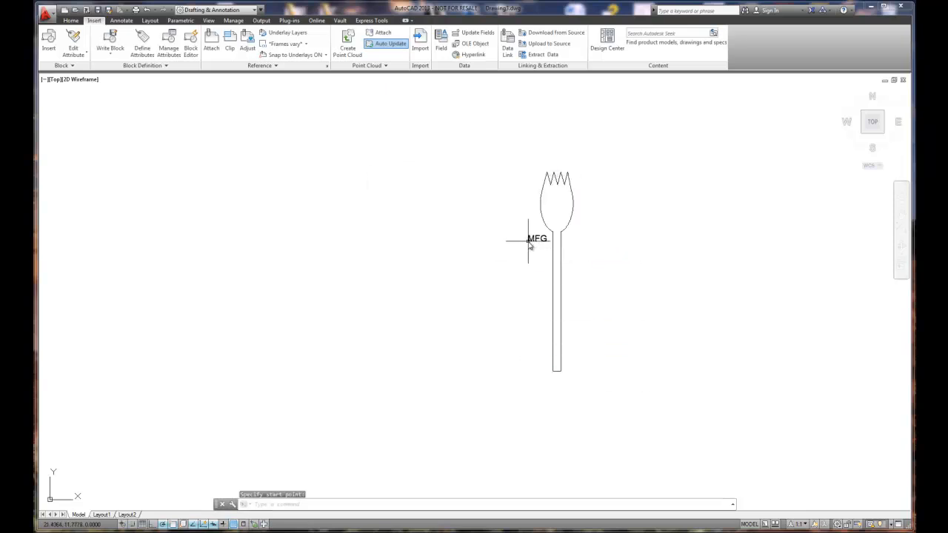
pyautogui.click(140, 46)
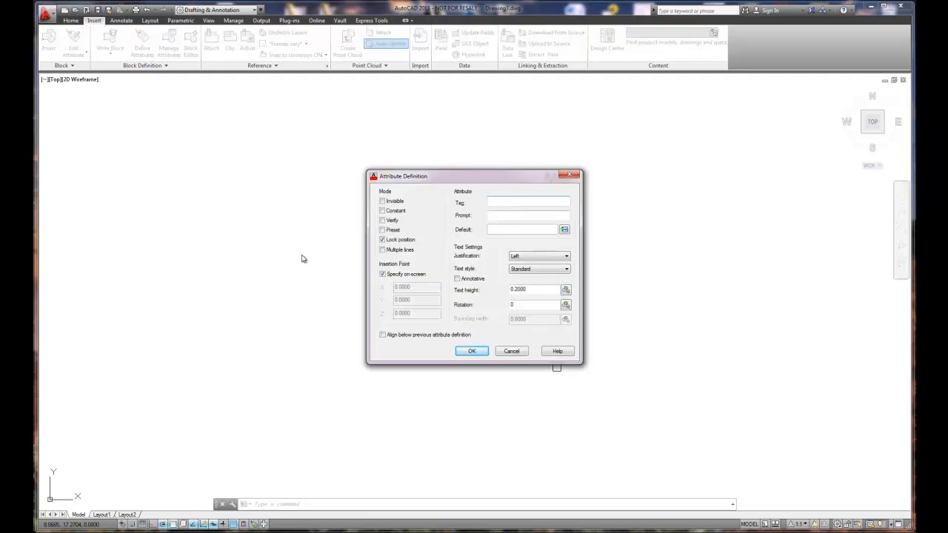
pyautogui.press('Return')
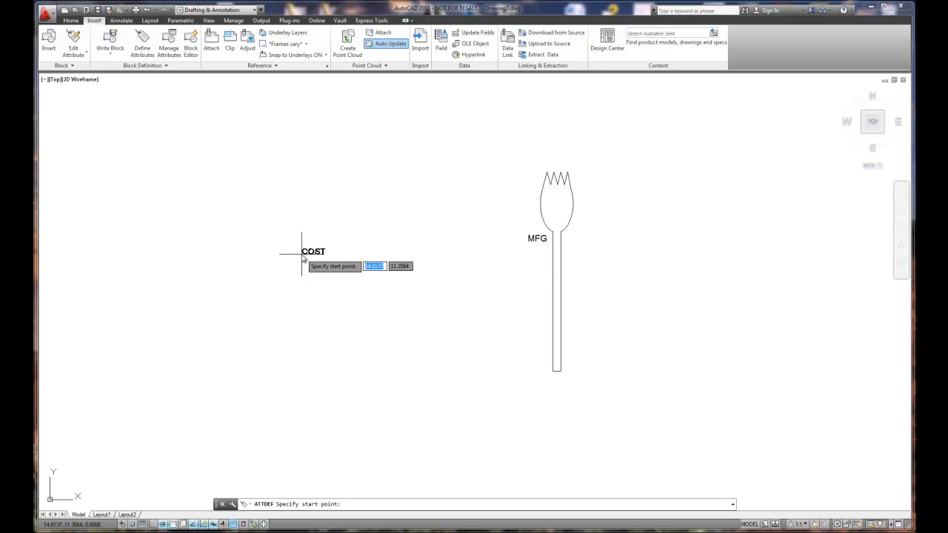
pyautogui.press('Escape')
pyautogui.press('Escape')
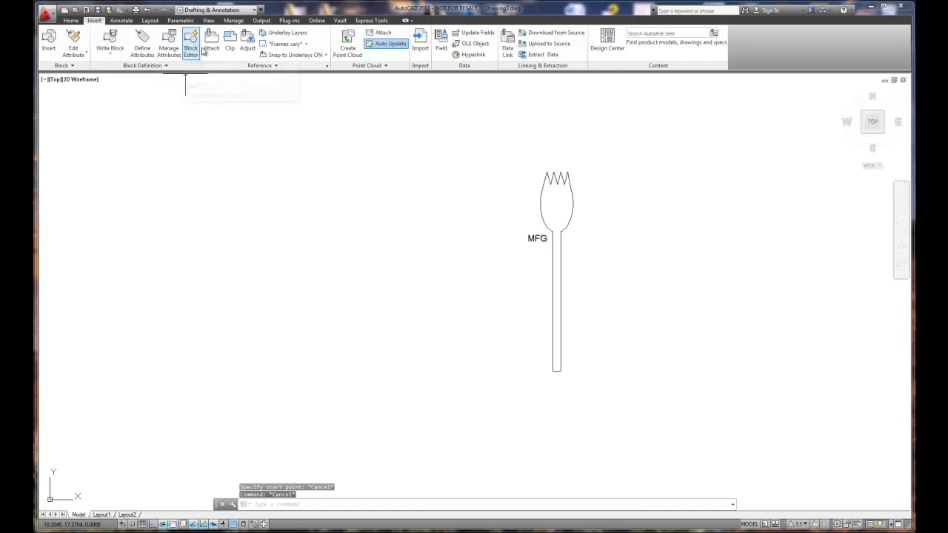
# - Define a cost attribute with the prompt "What is the cost?" and default $2.00, placed directly below the spork's MFG attribute
pyautogui.click(148, 46)
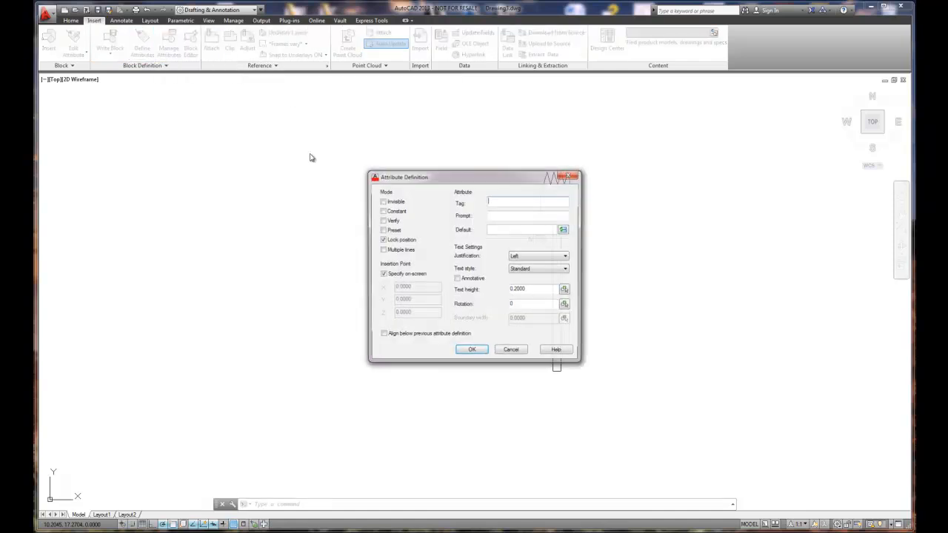
pyautogui.write('cost')
pyautogui.press('Tab')
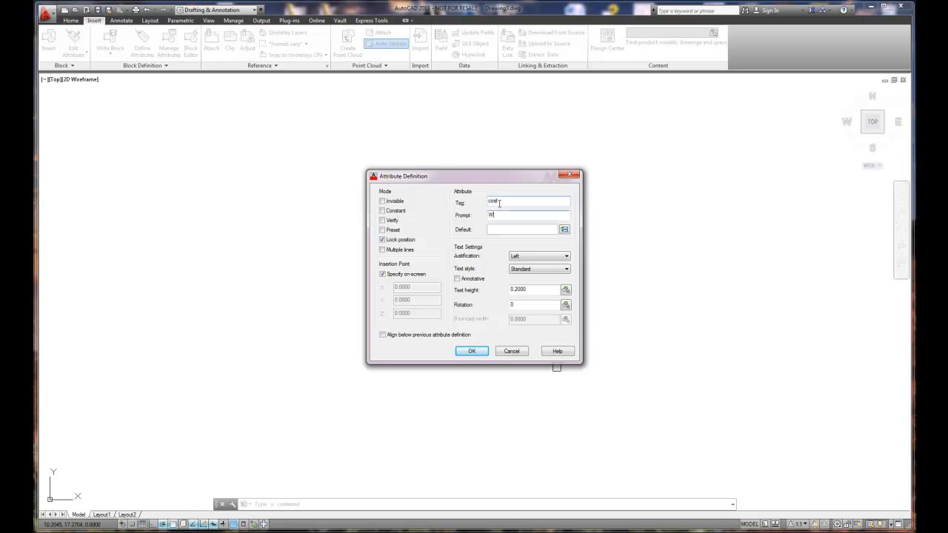
pyautogui.write('What is the cost?')
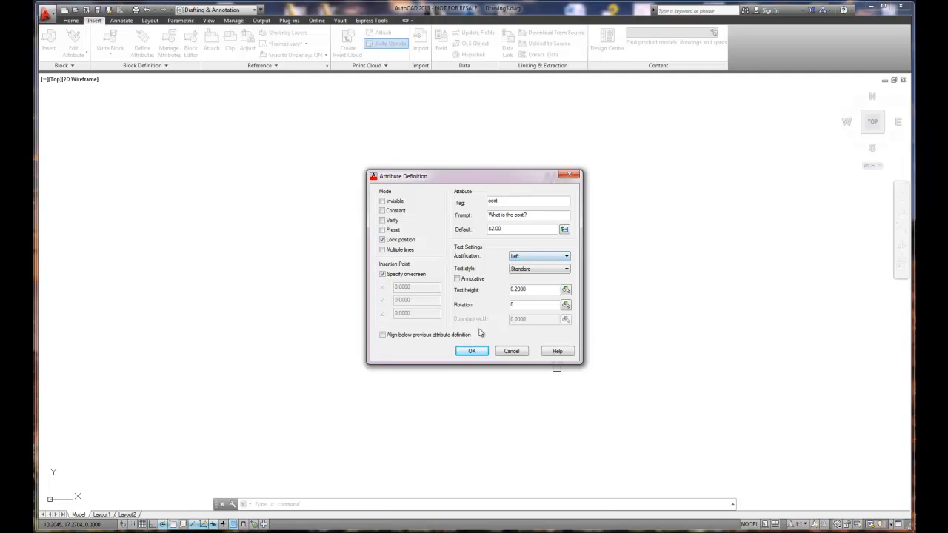
pyautogui.click(471, 351)
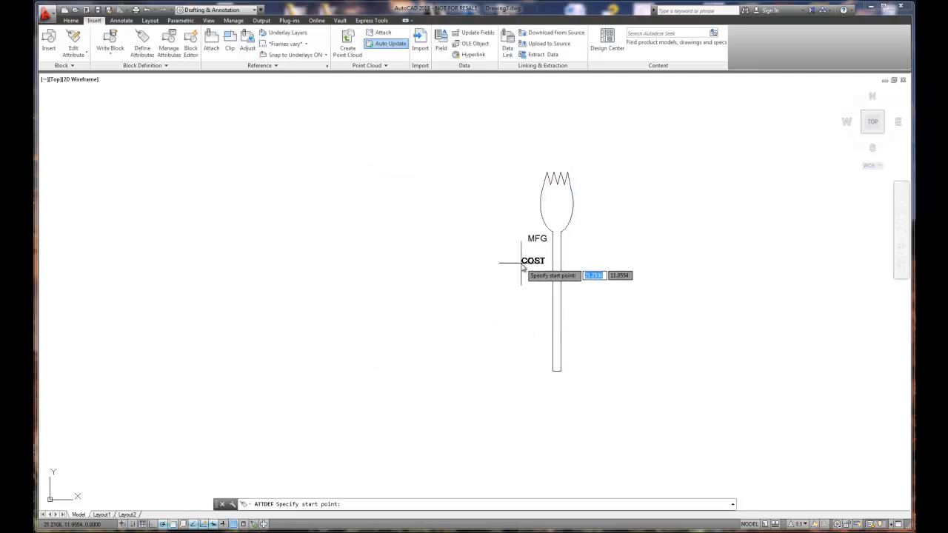
pyautogui.click(528, 252)
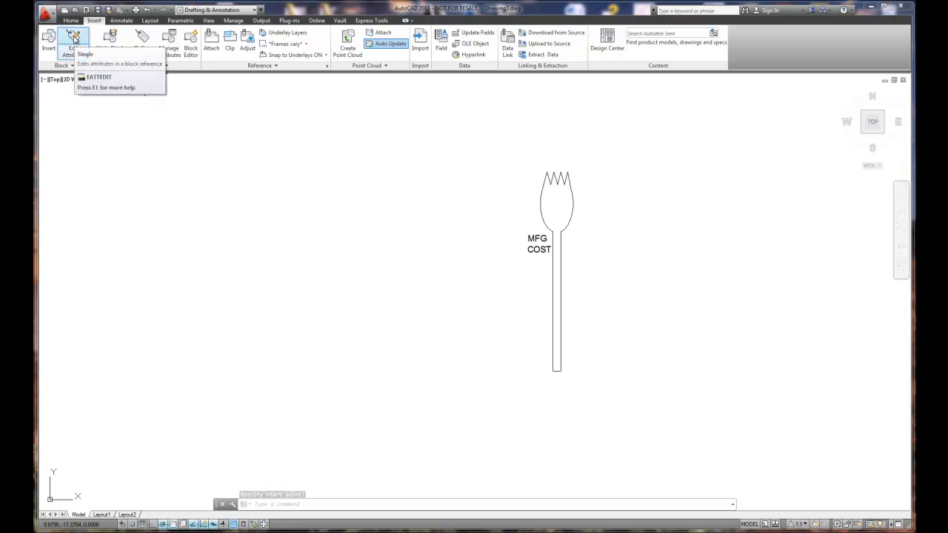
# - Try to edit the spork's MFG attribute with the single Edit Attribute command
pyautogui.click(74, 38)
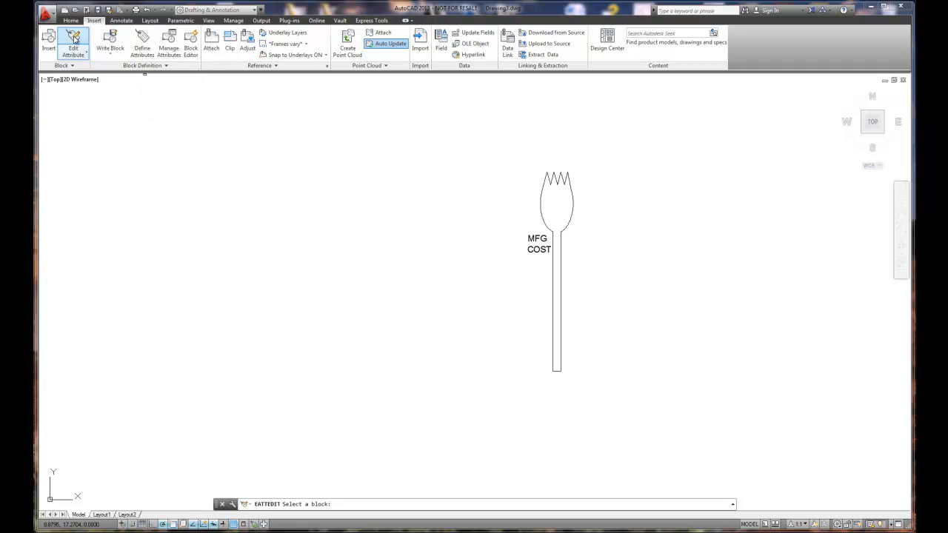
pyautogui.click(531, 241)
pyautogui.press('Escape')
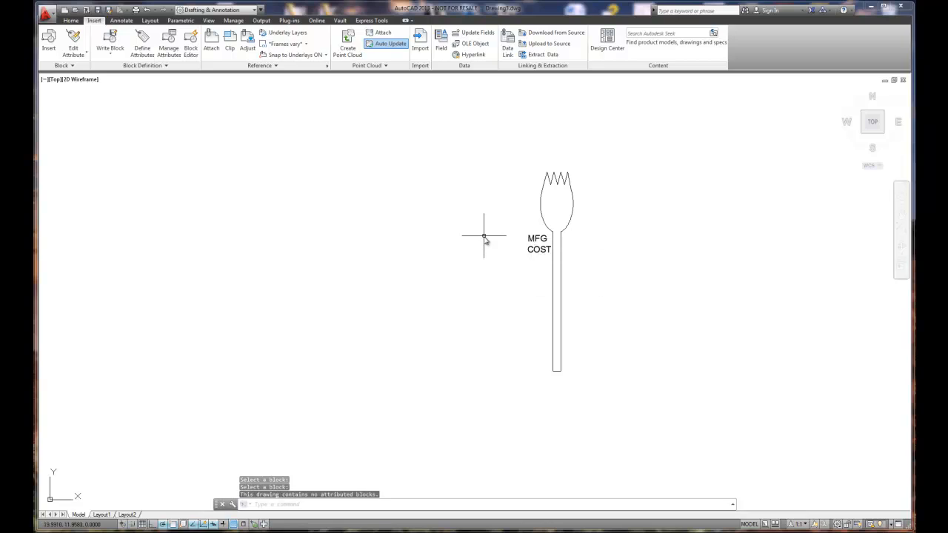
# - Clear the default value in the spork's MFG attribute definition and end the annotation edit
pyautogui.click(533, 241)
pyautogui.doubleClick(534, 242)
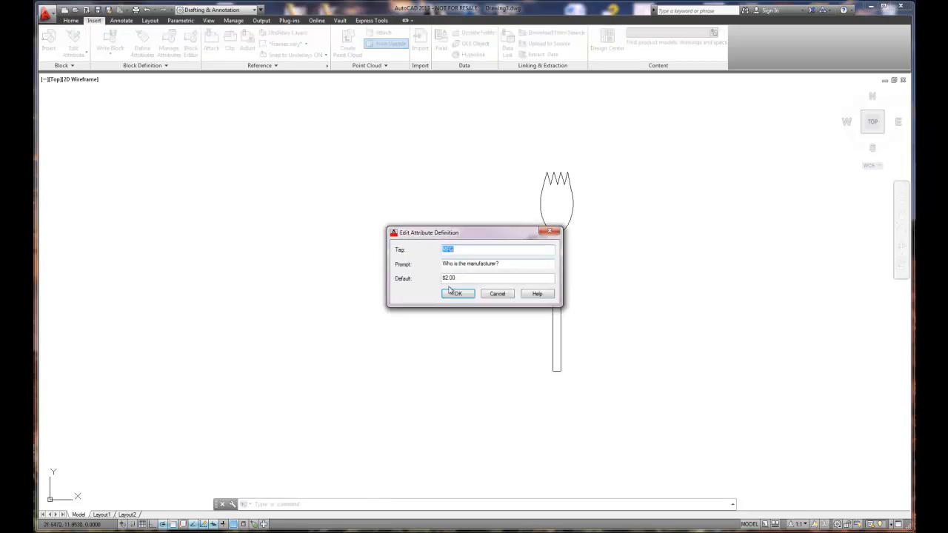
pyautogui.moveTo(458, 277); pyautogui.dragTo(436, 276)
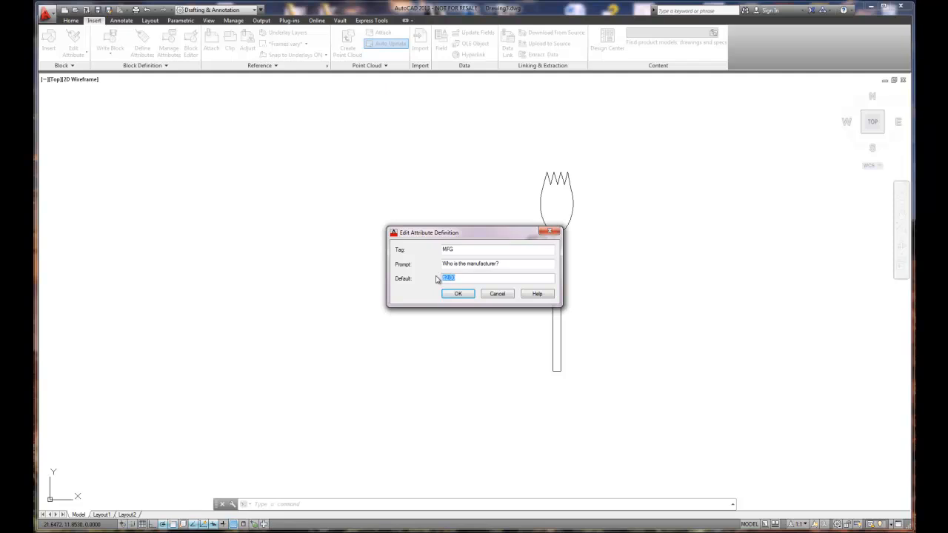
pyautogui.press('BackSpace')
pyautogui.click(457, 293)
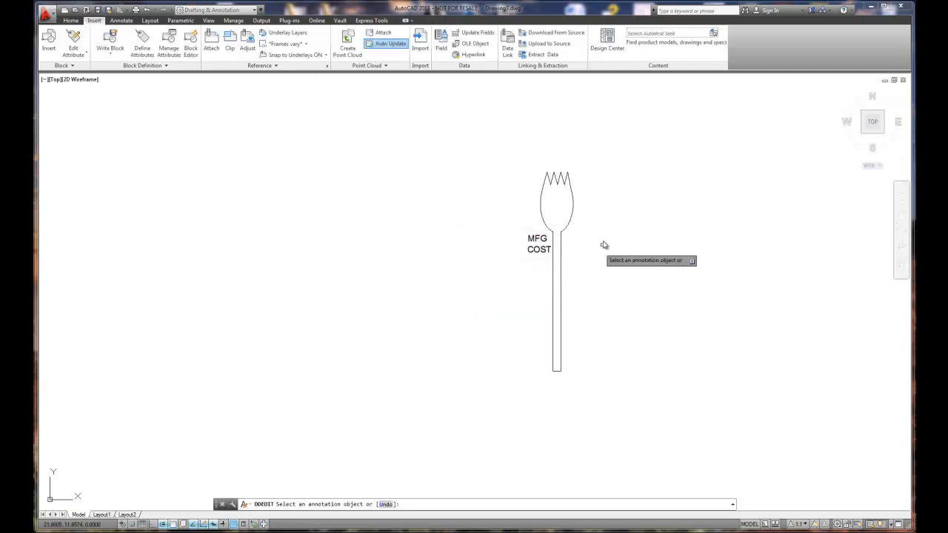
pyautogui.rightClick(486, 277)
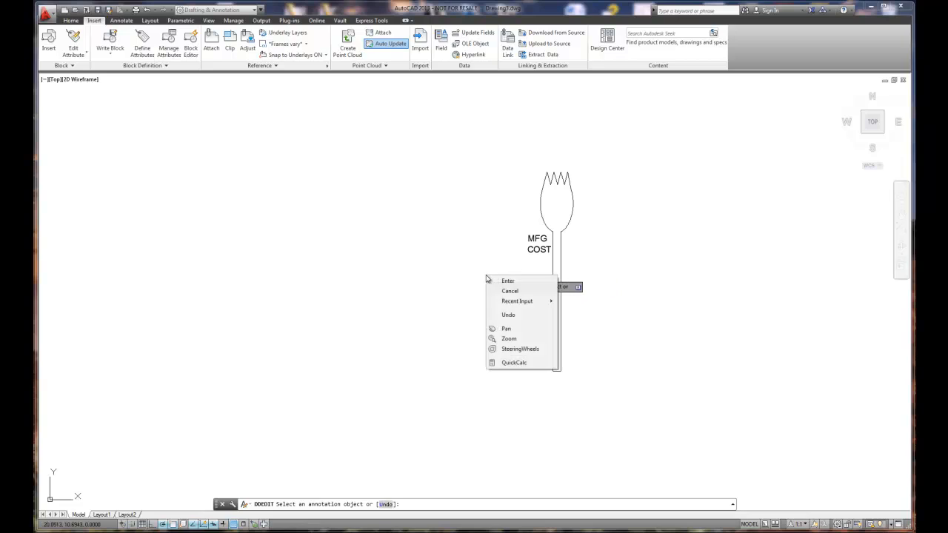
pyautogui.click(506, 290)
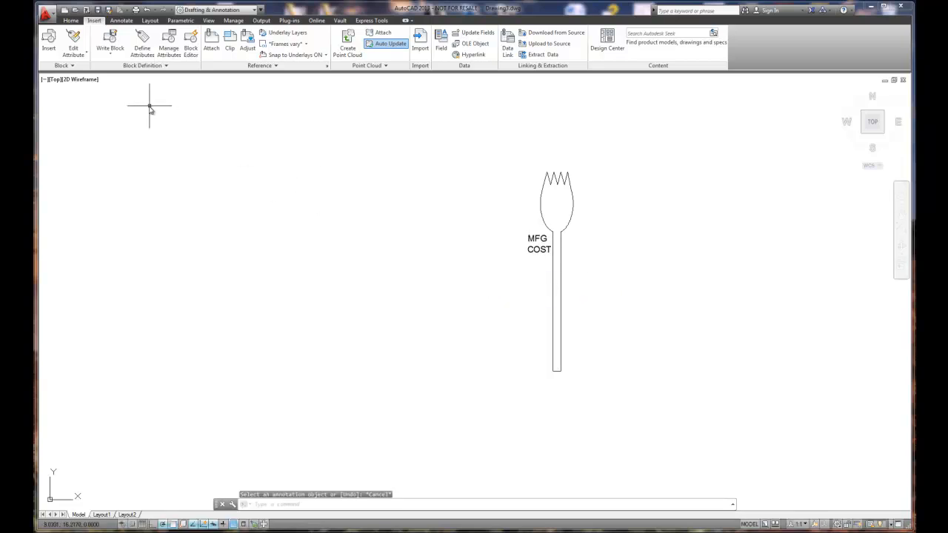
# - Start writing the spork to a block file, with its base point at the lower-left corner of the handle
pyautogui.click(111, 38)
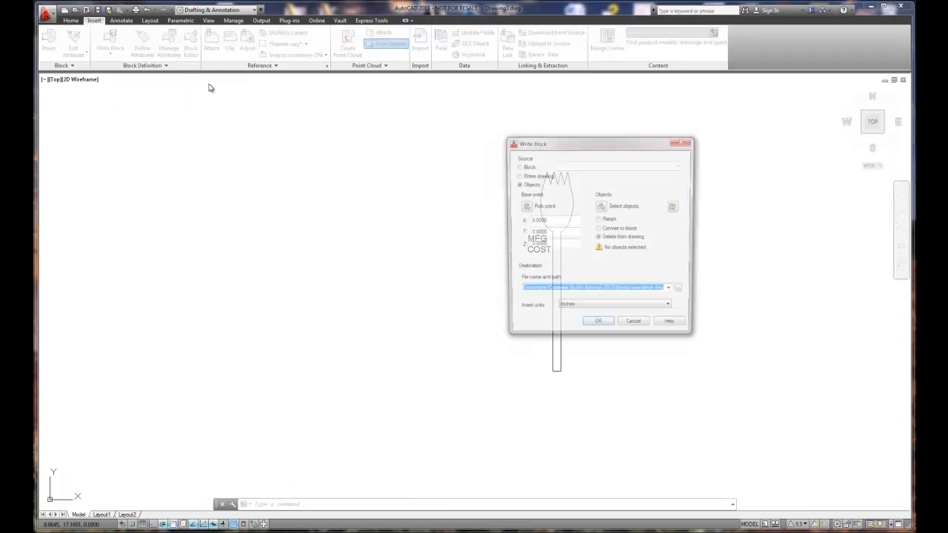
pyautogui.click(524, 208)
pyautogui.click(486, 146)
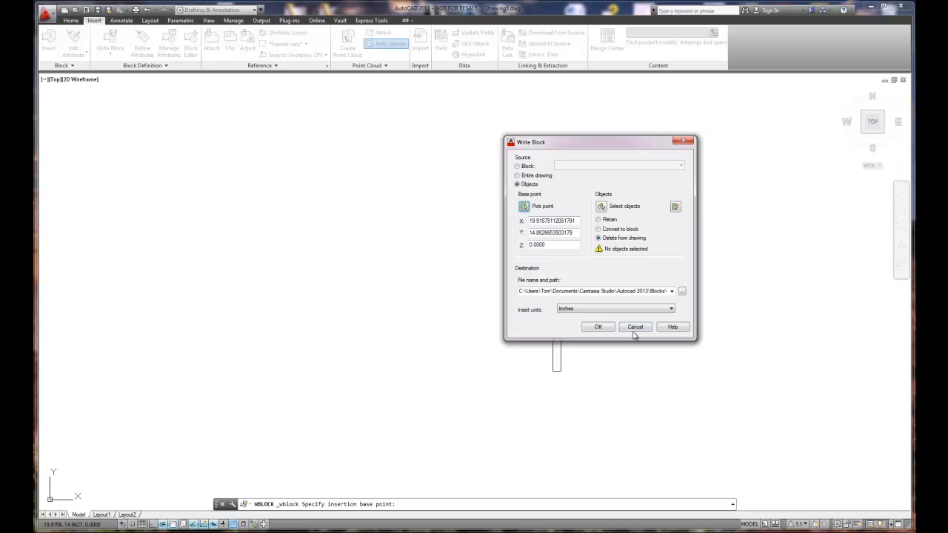
pyautogui.click(526, 207)
pyautogui.click(508, 158)
pyautogui.click(525, 207)
pyautogui.click(553, 372)
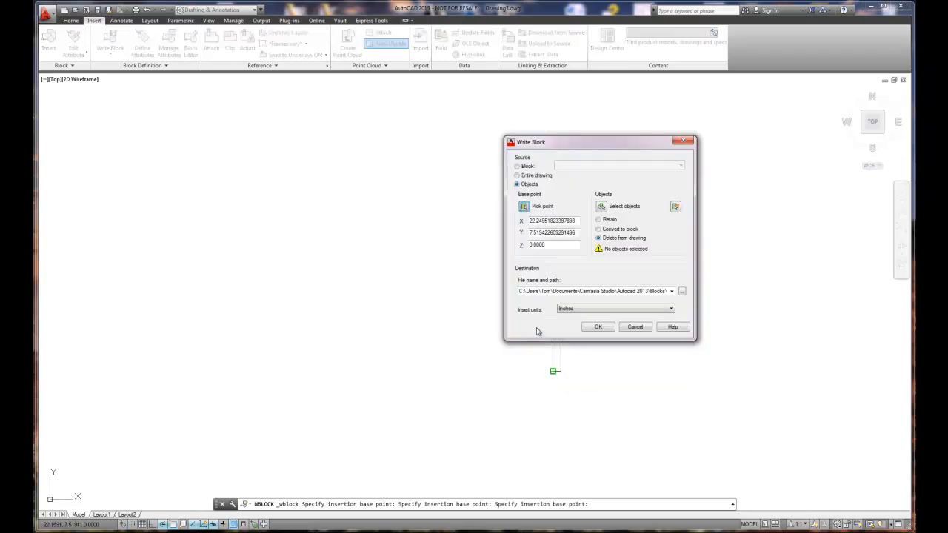
# - Select the whole spork together with its MFG and COST attributes as the objects to write out
pyautogui.click(602, 206)
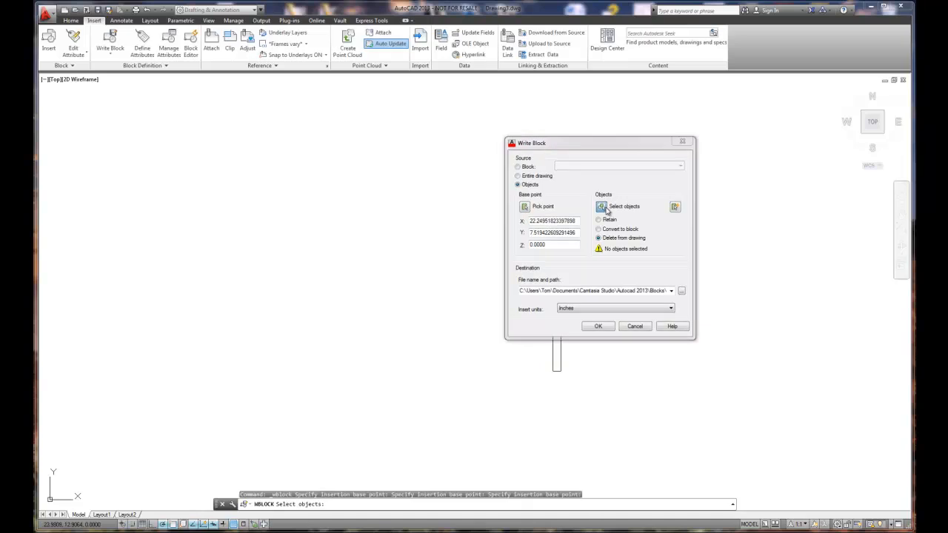
pyautogui.click(484, 151)
pyautogui.click(610, 404)
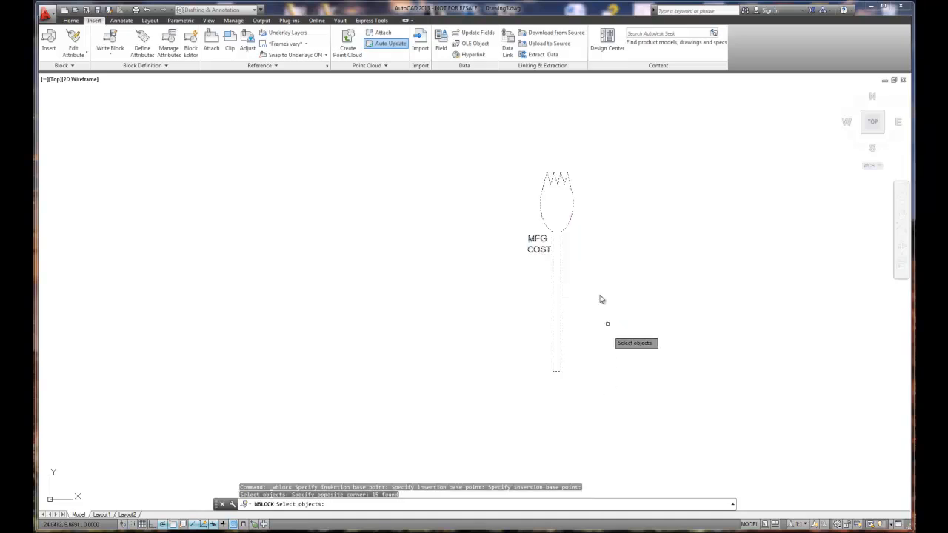
pyautogui.press('Return')
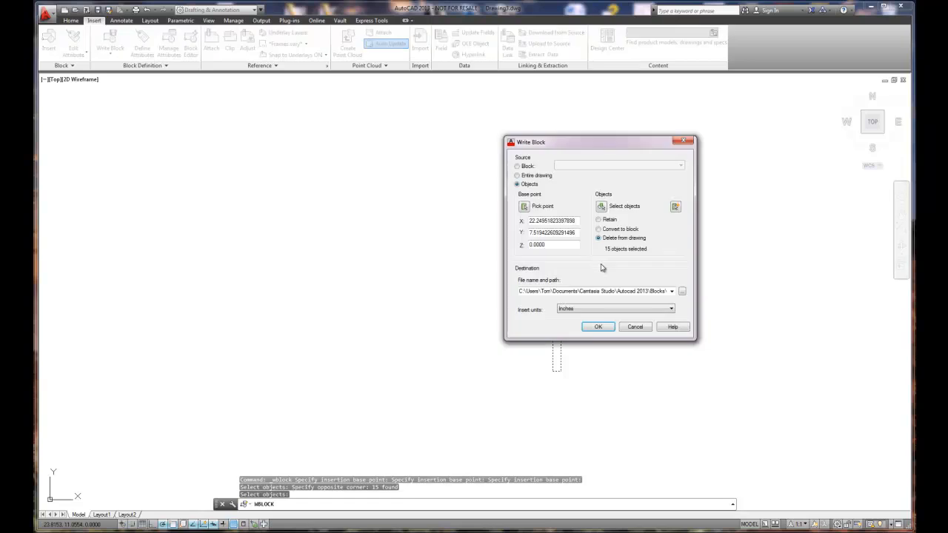
# - Name the block file spork in the Blocks folder and write it out
pyautogui.click(683, 293)
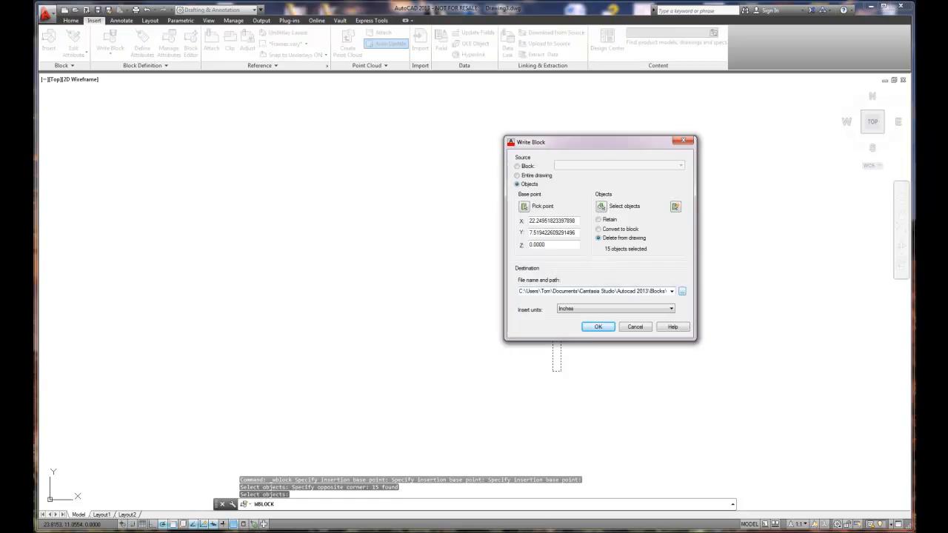
pyautogui.moveTo(491, 340); pyautogui.dragTo(430, 342)
pyautogui.write('spork')
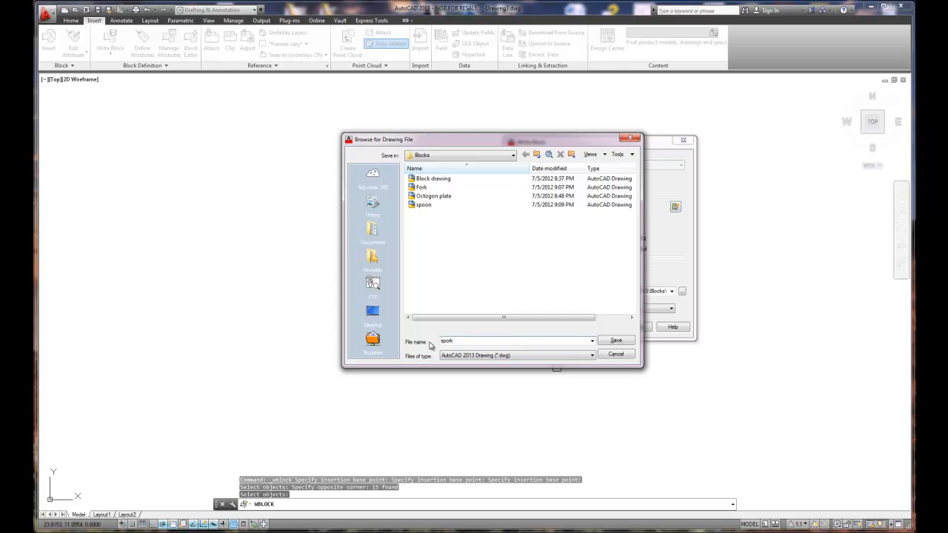
pyautogui.click(617, 341)
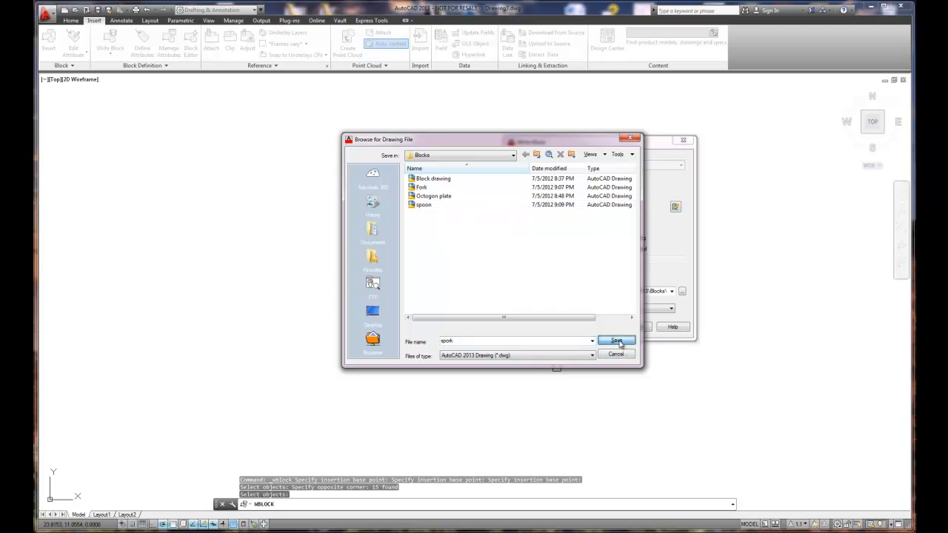
pyautogui.click(600, 327)
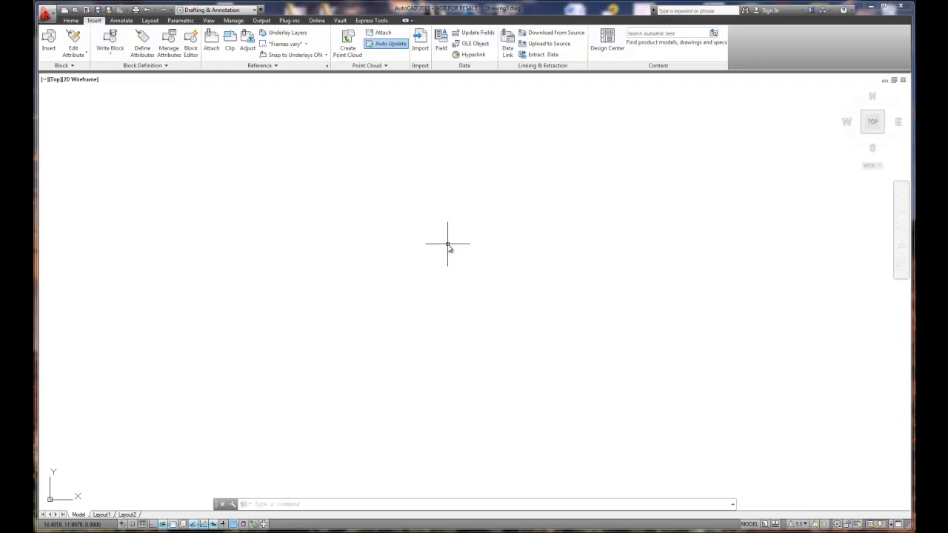
# - Insert the knife block into the empty drawing at scale 1 and rotation 0, slightly left of the middle
pyautogui.click(47, 42)
pyautogui.moveTo(429, 203); pyautogui.dragTo(494, 155)
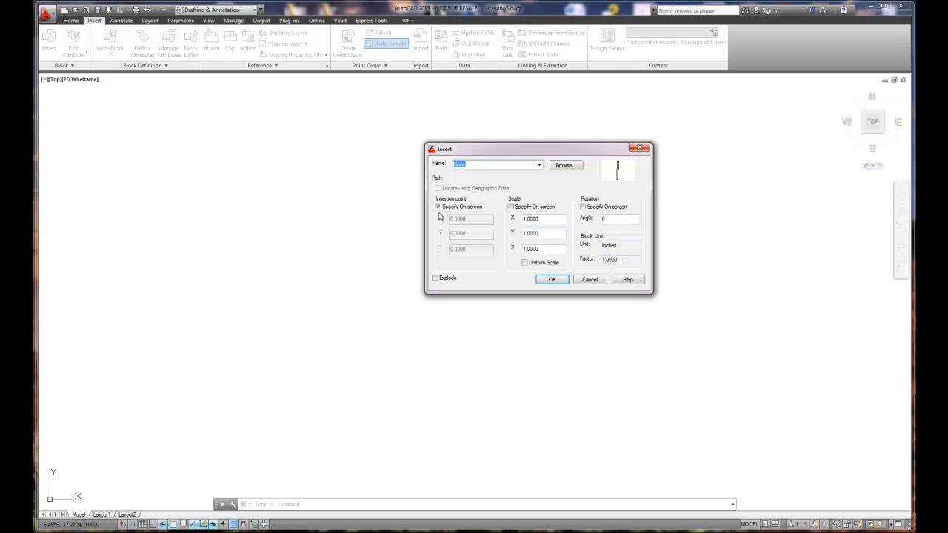
pyautogui.click(552, 280)
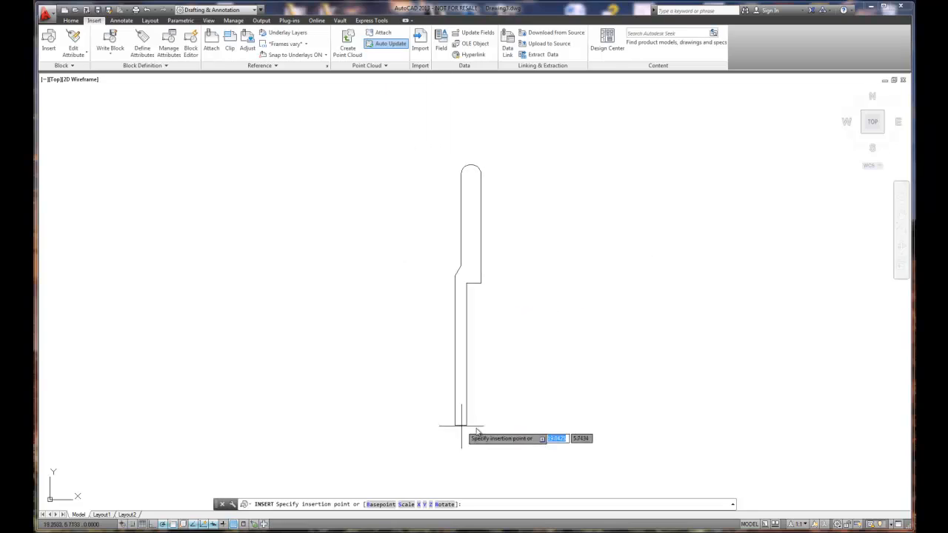
pyautogui.click(401, 406)
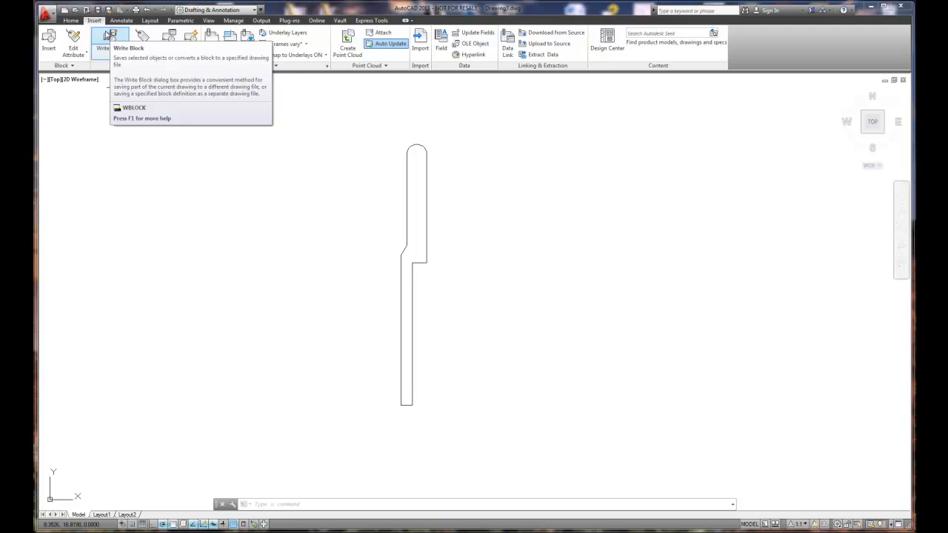
# - Set up a Write Block of the inserted knife, with the base point at the handle's lower-left corner
pyautogui.click(108, 36)
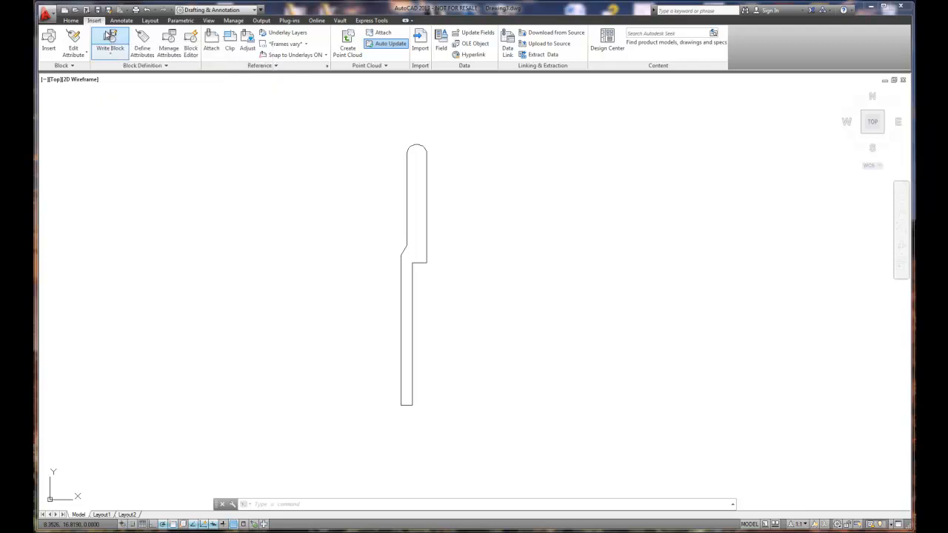
pyautogui.click(523, 205)
pyautogui.click(401, 406)
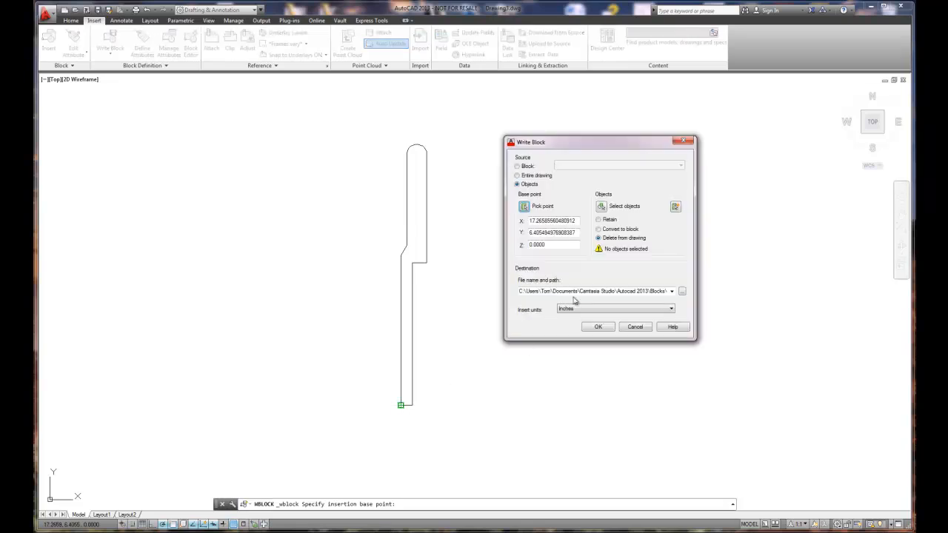
pyautogui.click(601, 209)
pyautogui.click(365, 129)
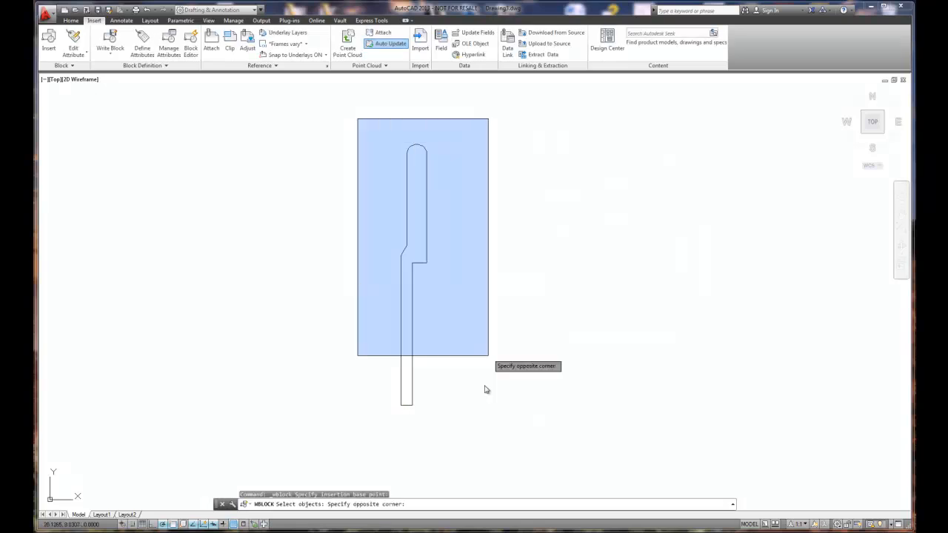
pyautogui.click(485, 431)
pyautogui.press('Return')
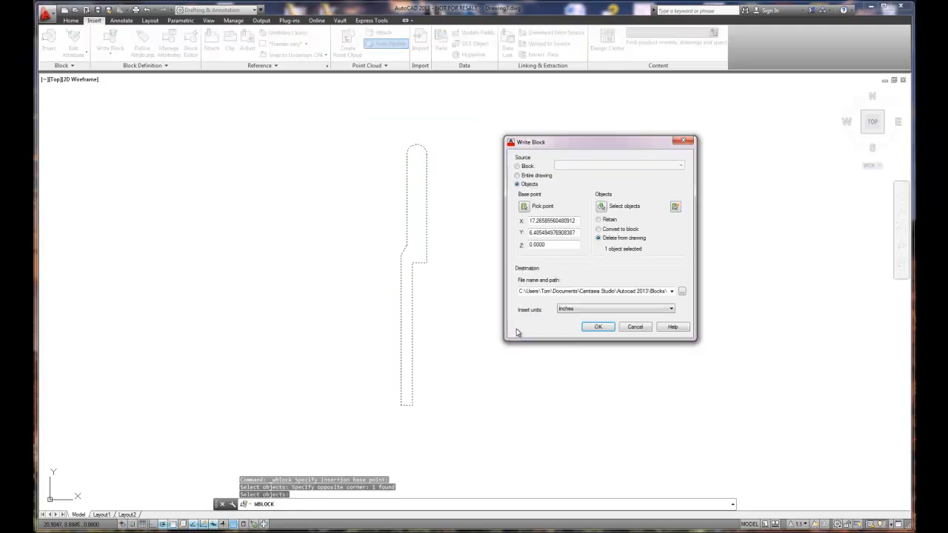
# - Name the block file knife in the Blocks folder and write it out
pyautogui.click(682, 291)
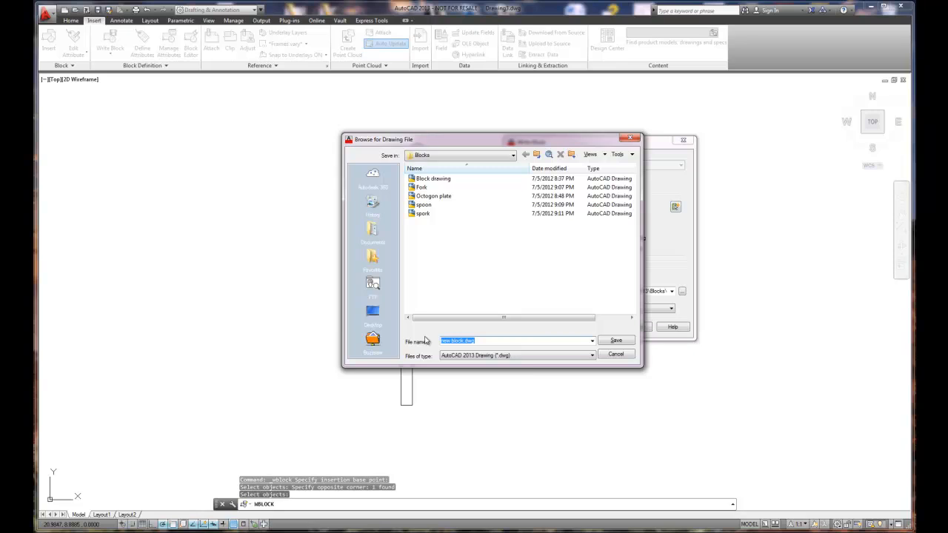
pyautogui.write('knife')
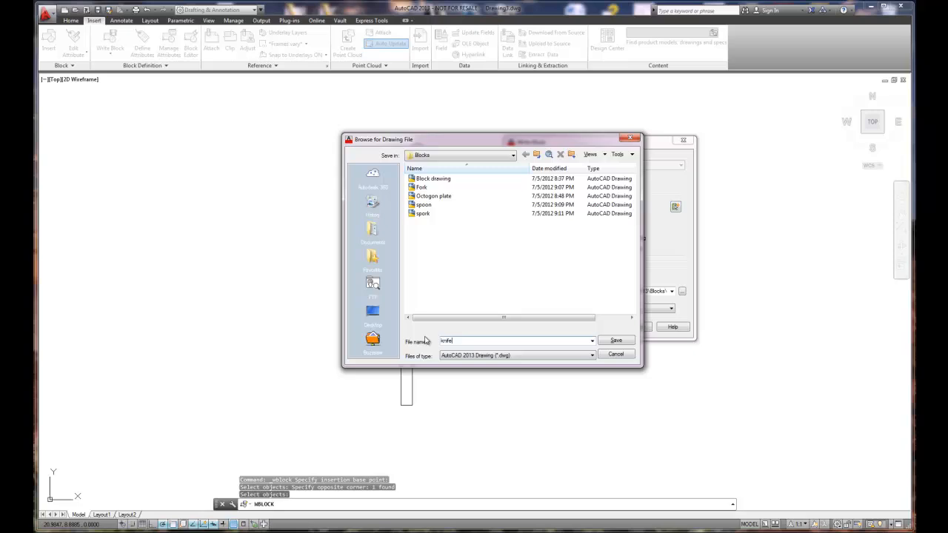
pyautogui.click(616, 339)
pyautogui.click(600, 328)
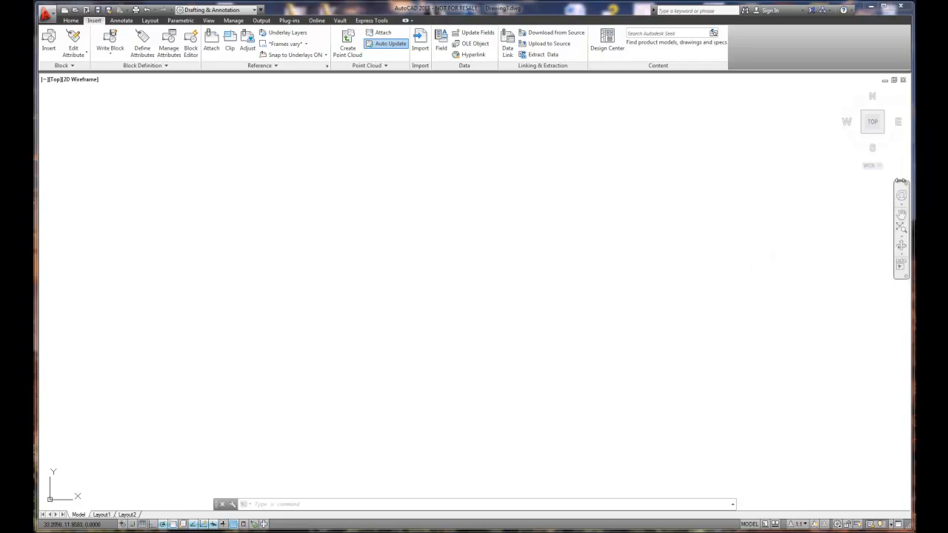
# - Close the current drawing without saving and start a new one from the acad template with the grid turned off
pyautogui.click(903, 80)
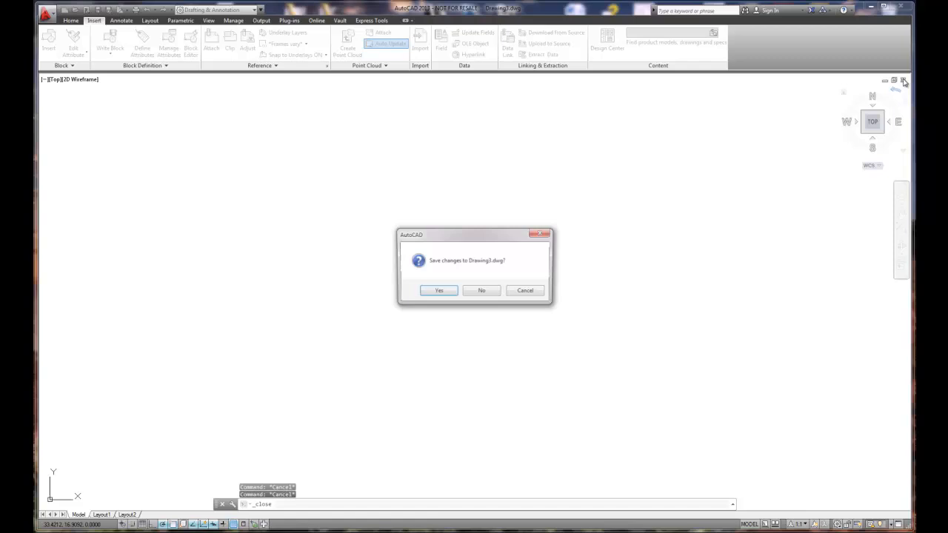
pyautogui.click(481, 291)
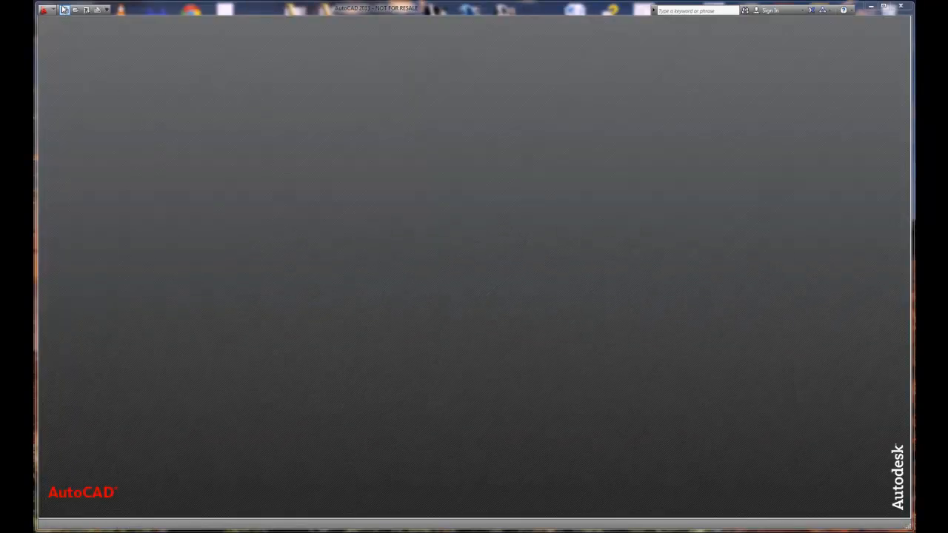
pyautogui.click(65, 10)
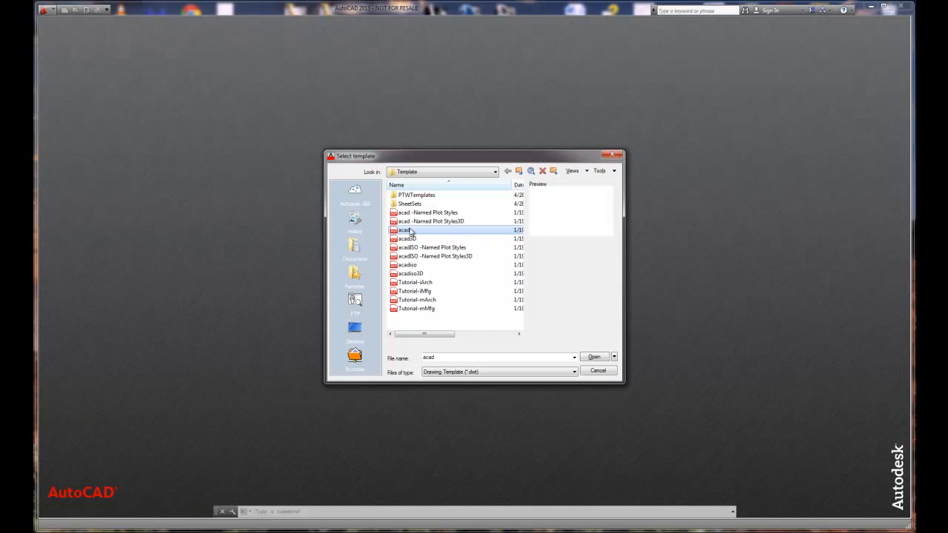
pyautogui.click(599, 359)
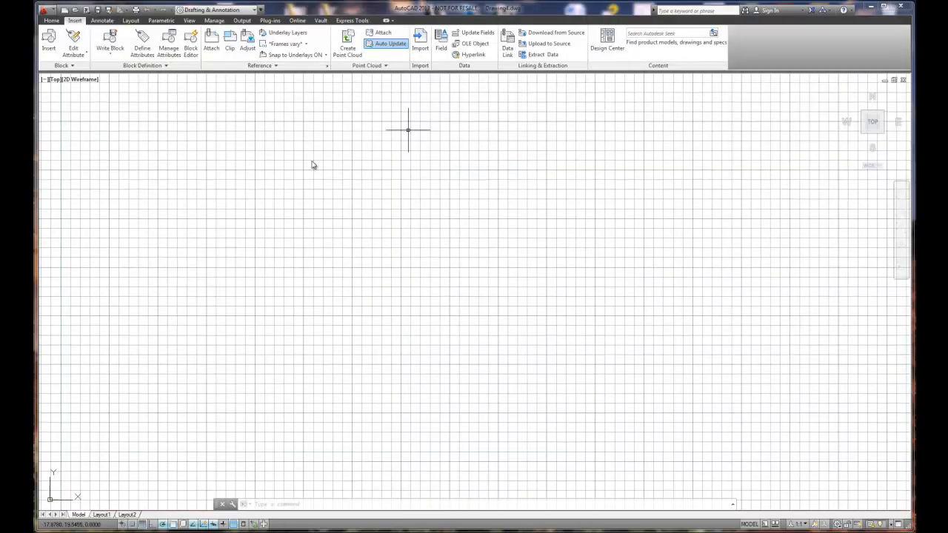
pyautogui.click(142, 524)
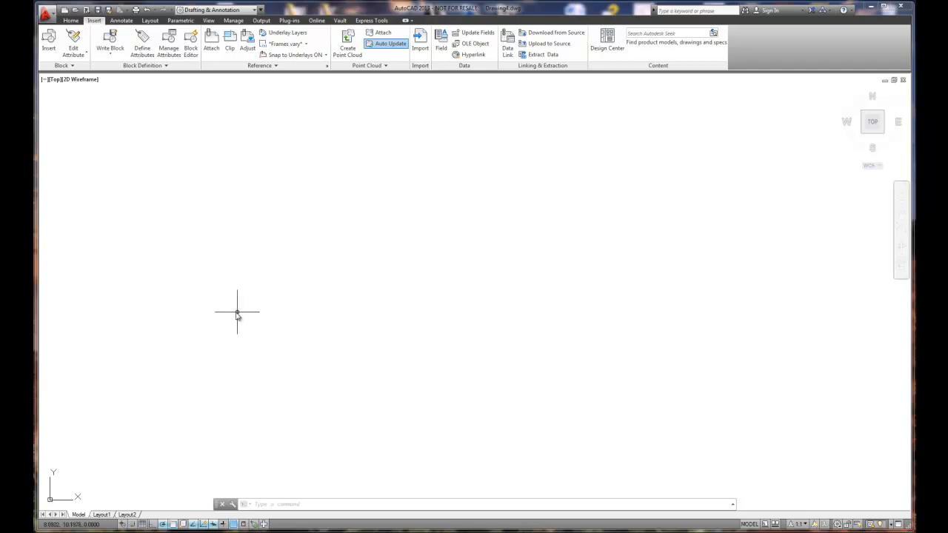
# - Attach the Octogon plate drawing as an external reference with type Attachment, full path and scale 1, inserted at the origin
pyautogui.click(211, 46)
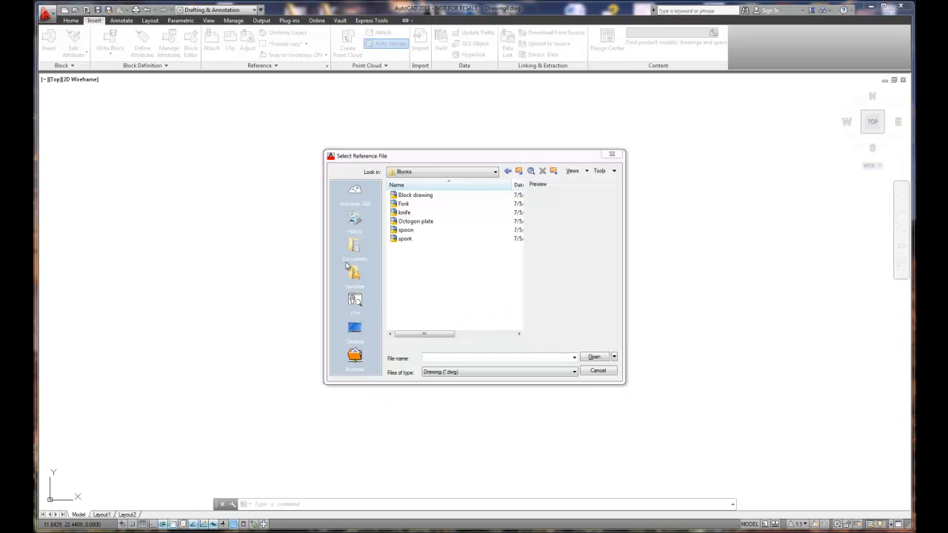
pyautogui.click(417, 222)
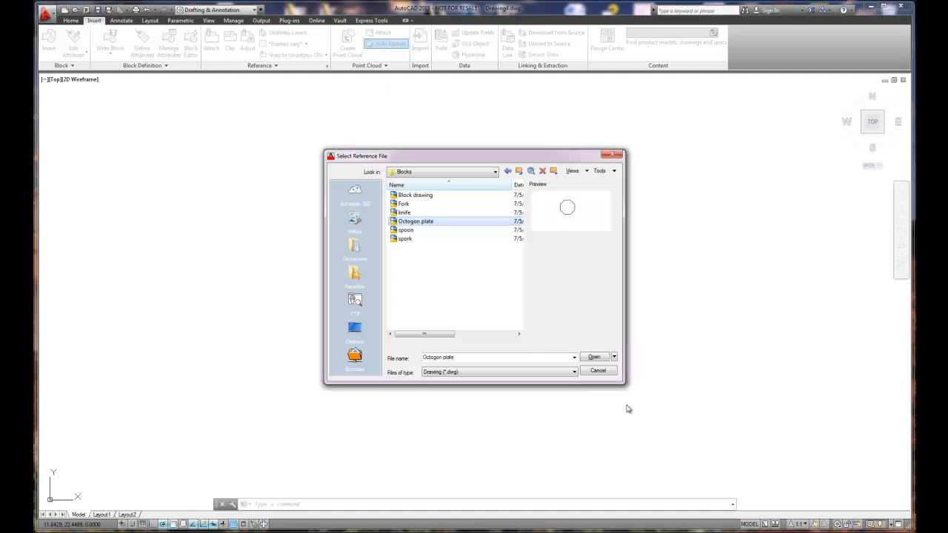
pyautogui.click(595, 358)
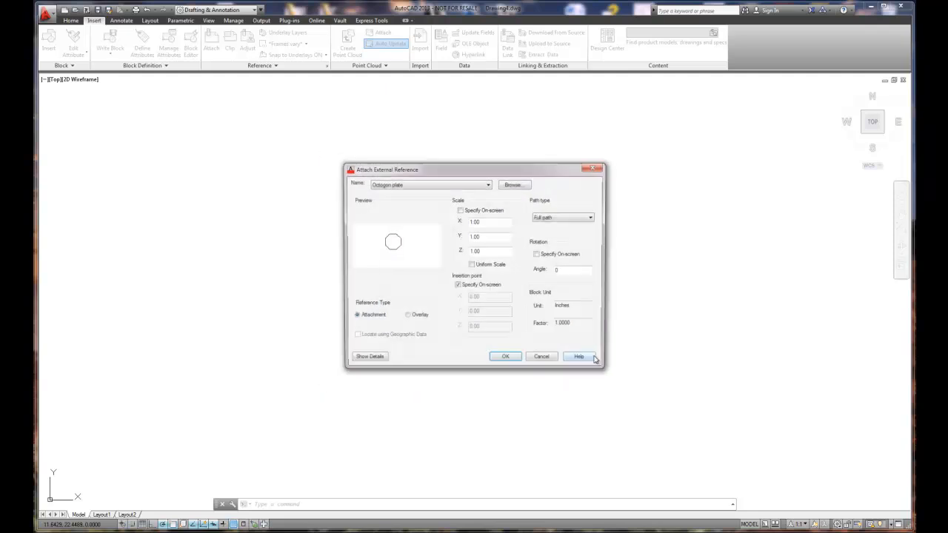
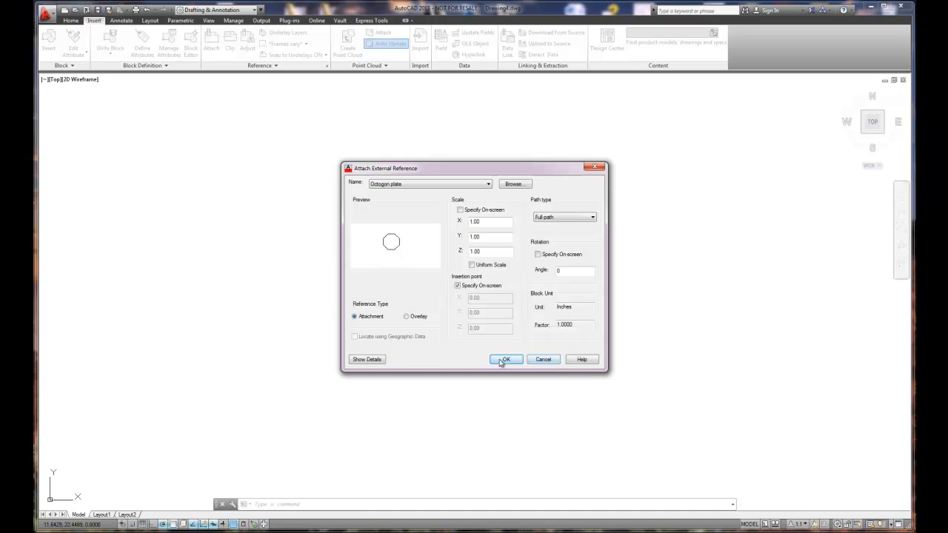
pyautogui.click(501, 361)
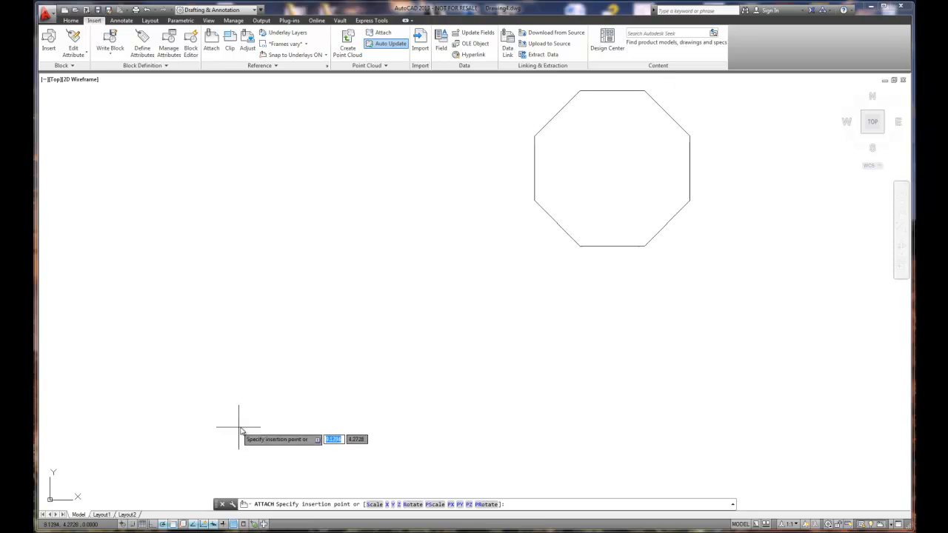
pyautogui.click(50, 504)
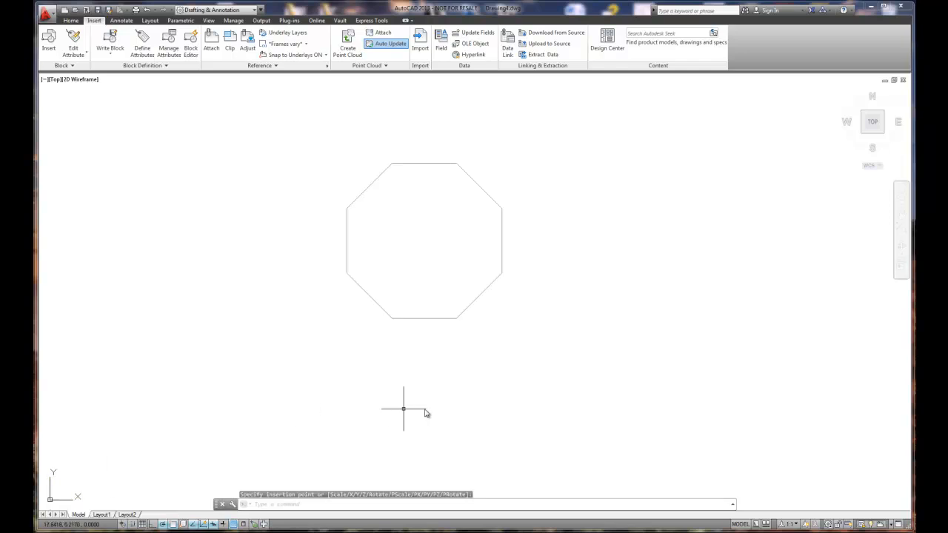
pyautogui.rightClick(451, 362)
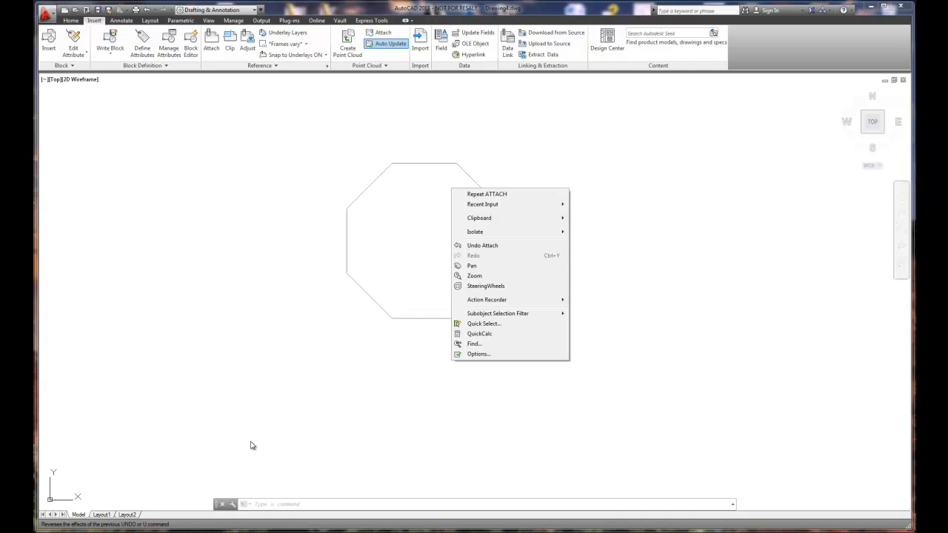
pyautogui.click(260, 399)
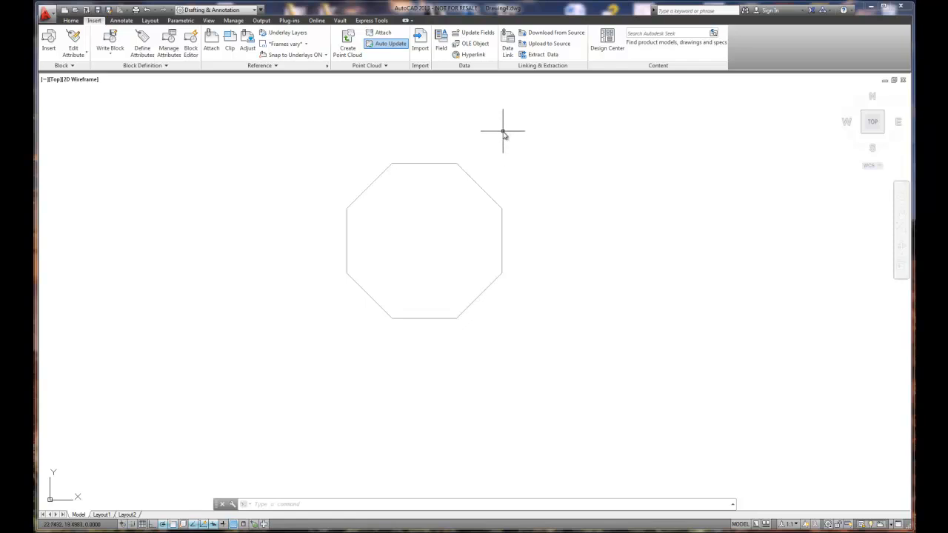
# - Minimize the host drawing and draw a small circle in the Octogon plate drawing, centred just below the midpoint of the upper edge
pyautogui.click(884, 80)
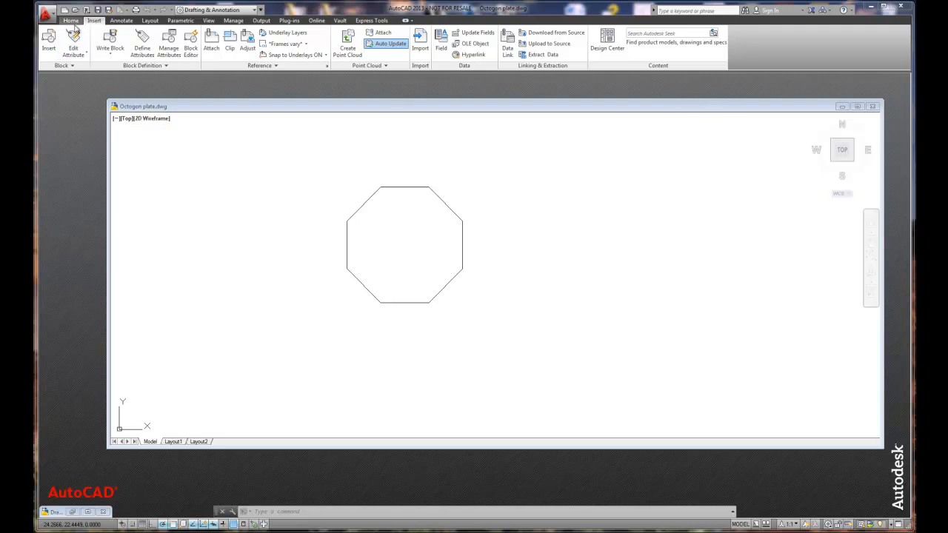
pyautogui.click(72, 22)
pyautogui.click(71, 21)
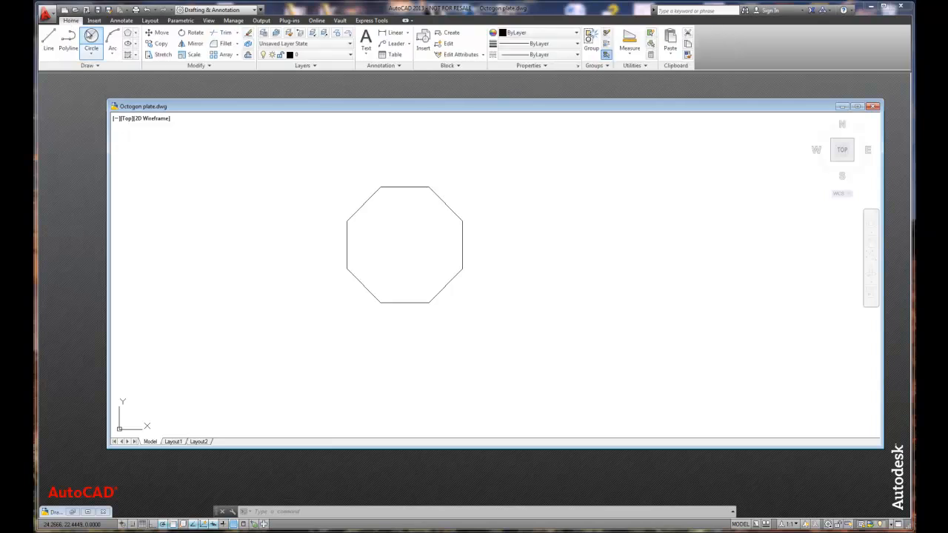
pyautogui.click(91, 37)
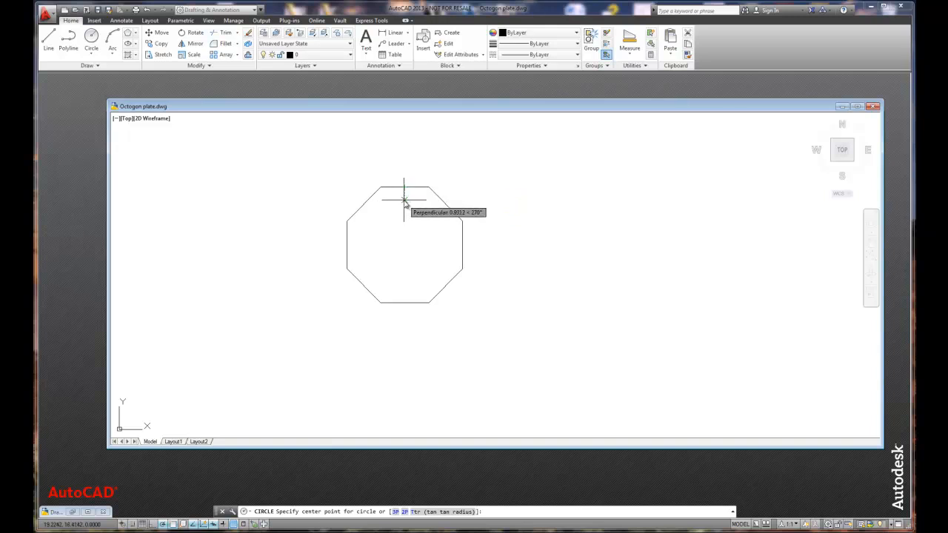
pyautogui.click(406, 200)
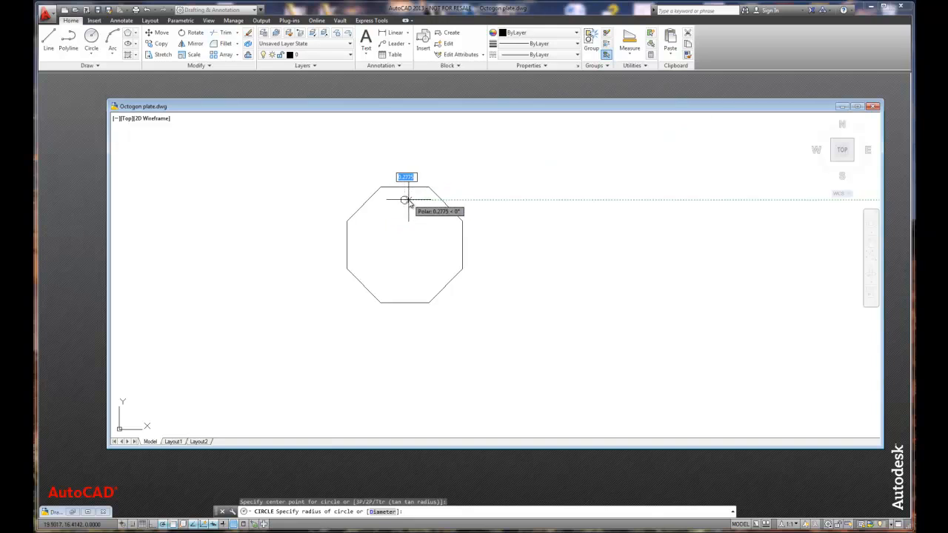
pyautogui.click(409, 201)
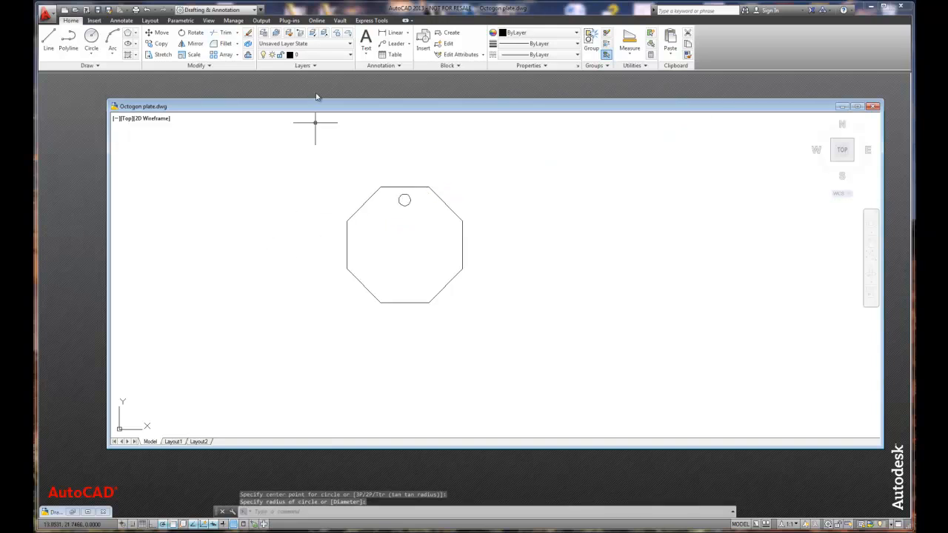
# - Create an associative polar array of the small circle around the octagon's centre, with 6 items filling 360 degrees
pyautogui.click(238, 56)
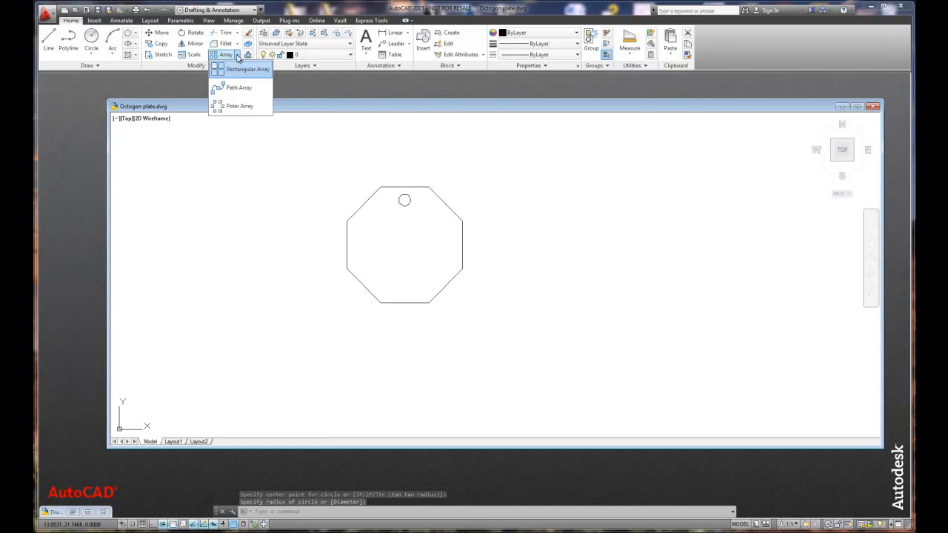
pyautogui.click(237, 107)
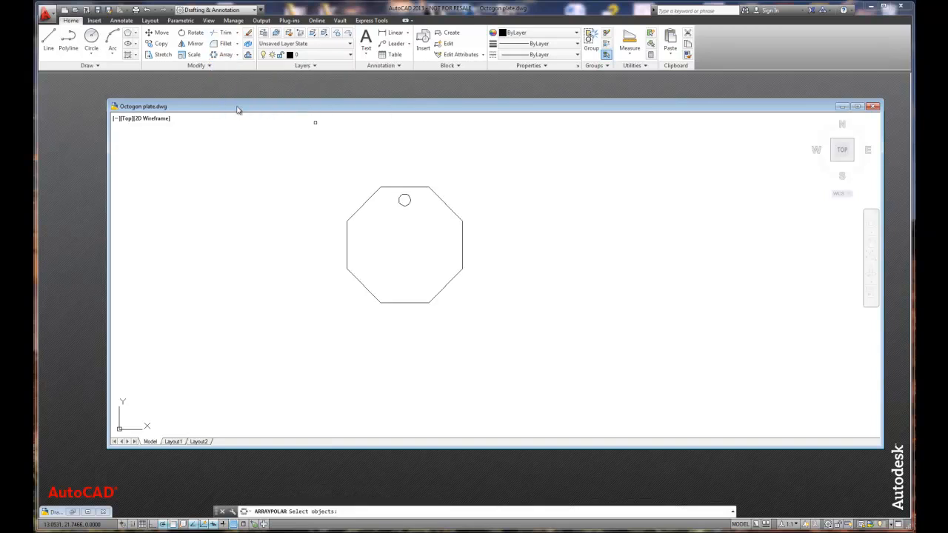
pyautogui.click(404, 207)
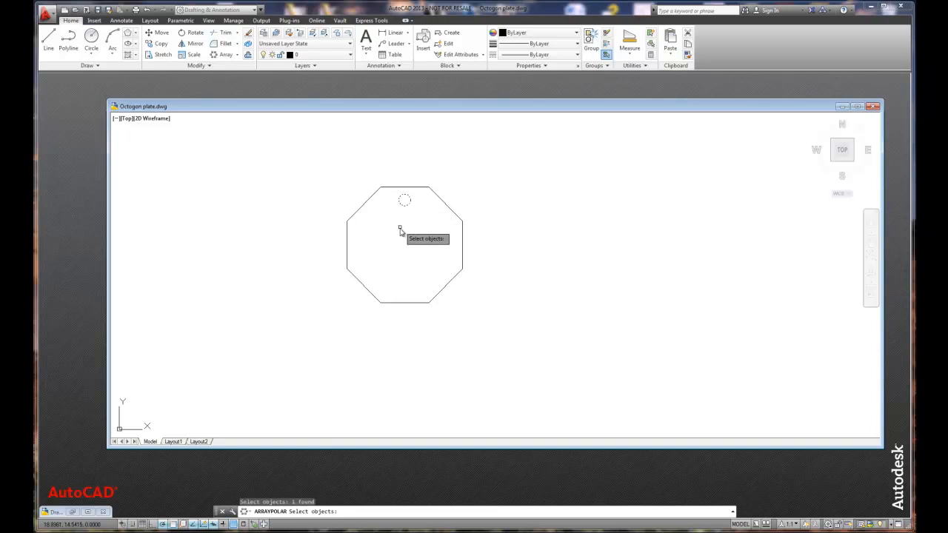
pyautogui.press('Return')
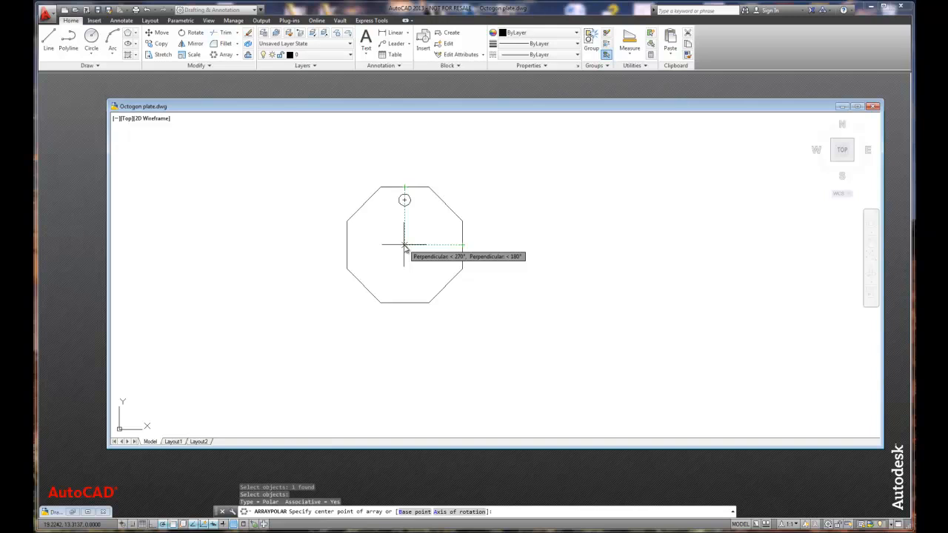
pyautogui.click(405, 244)
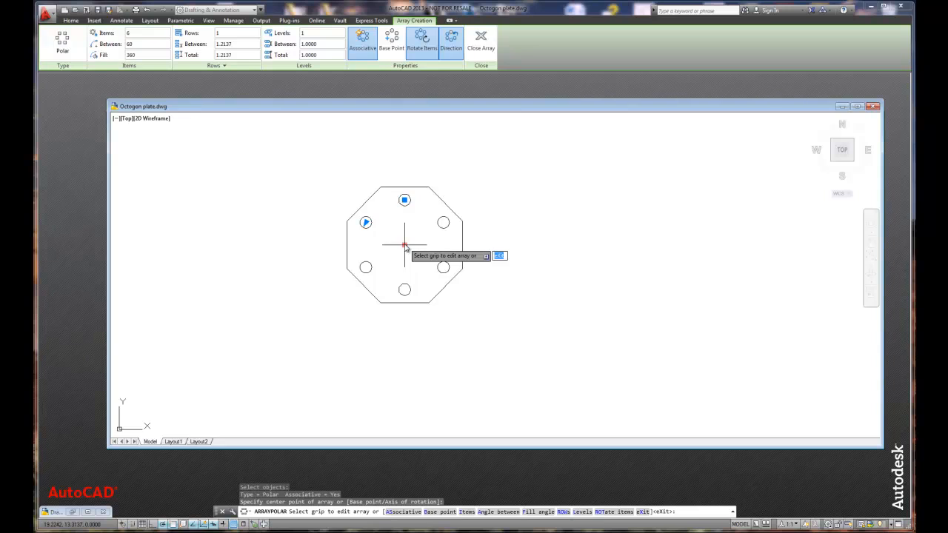
pyautogui.press('Return')
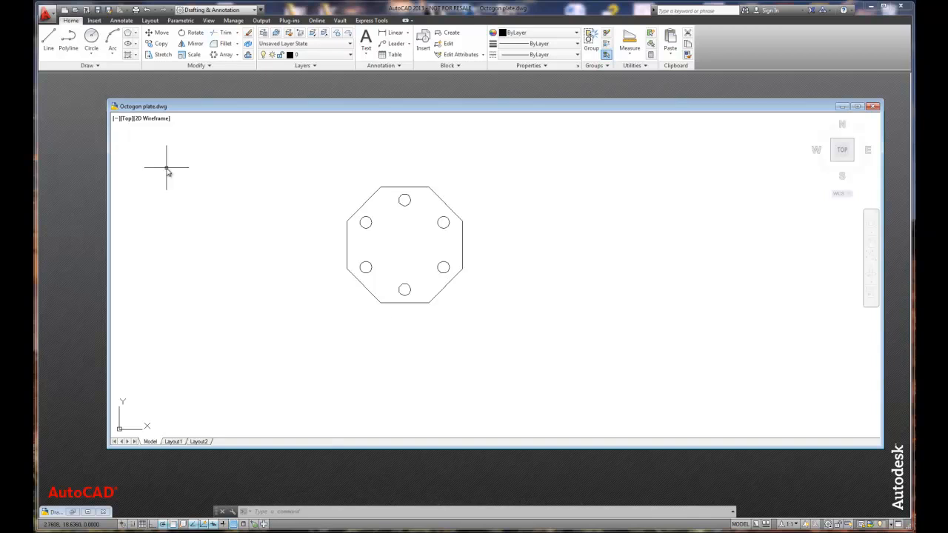
# - Save and close the Octogon plate drawing, and reload its external reference in the restored host drawing
pyautogui.click(97, 11)
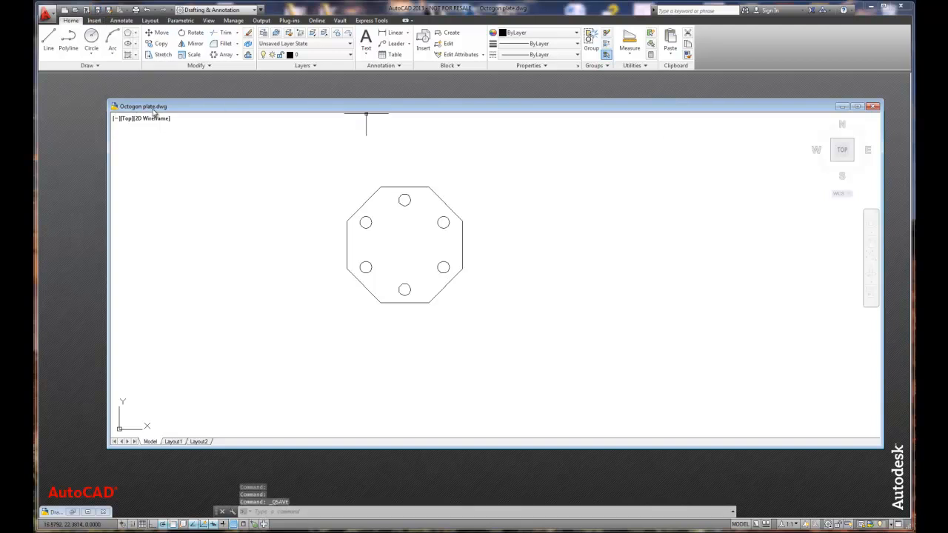
pyautogui.click(873, 108)
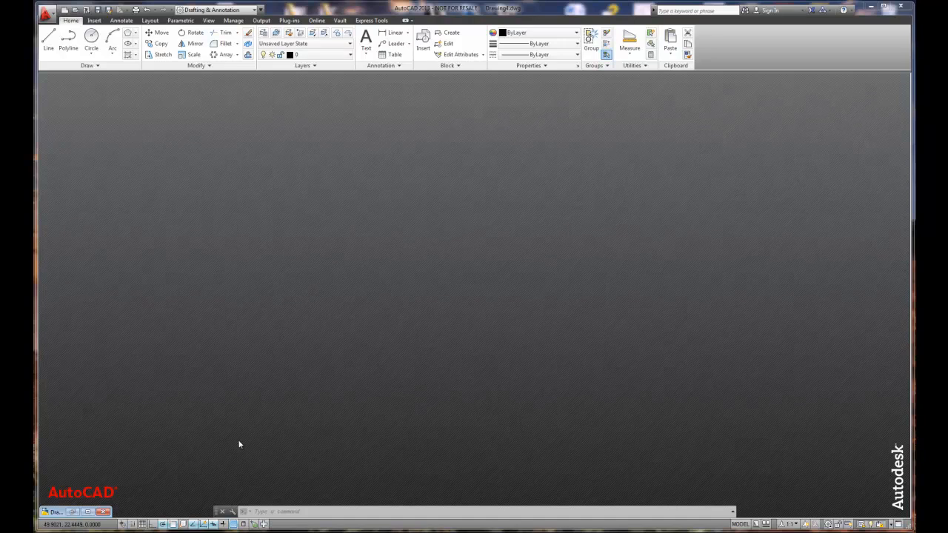
pyautogui.click(88, 512)
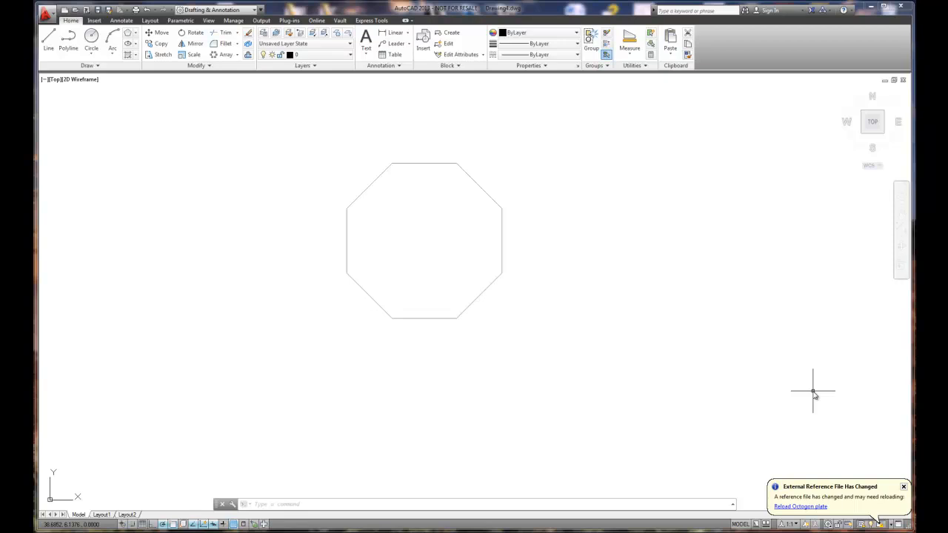
pyautogui.click(800, 508)
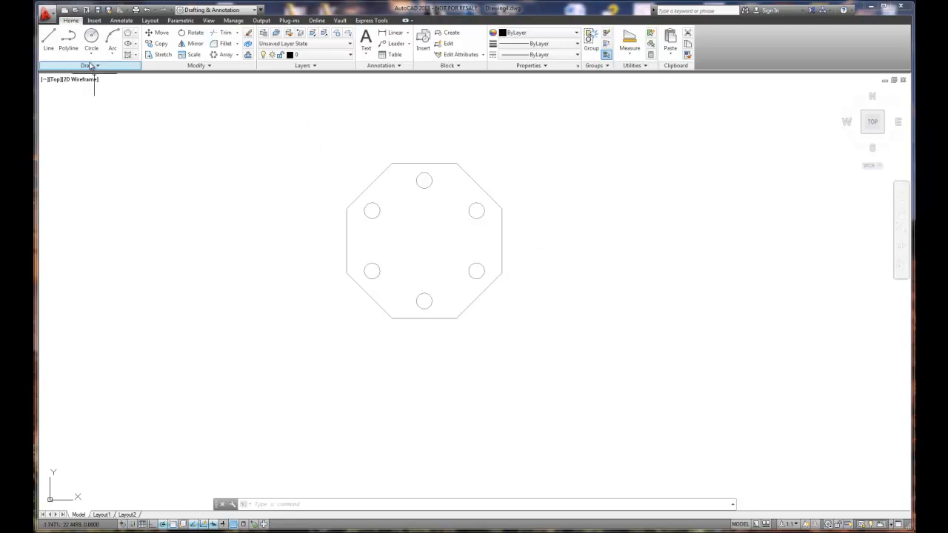
# - Insert the Fork block file from the Blocks folder to the right of the plate at scale 1, accepting cost $4.00 and manufacturer IKEA
pyautogui.click(90, 21)
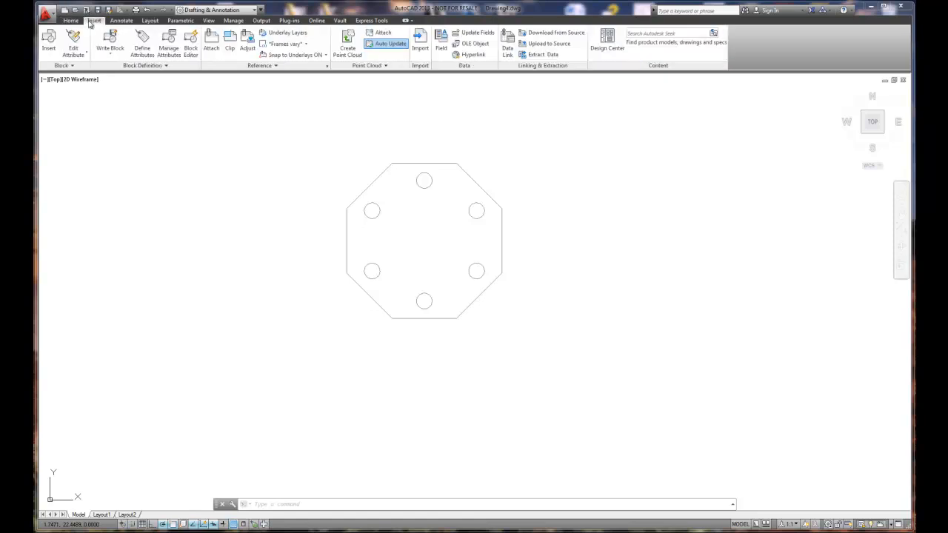
pyautogui.click(48, 41)
pyautogui.click(563, 165)
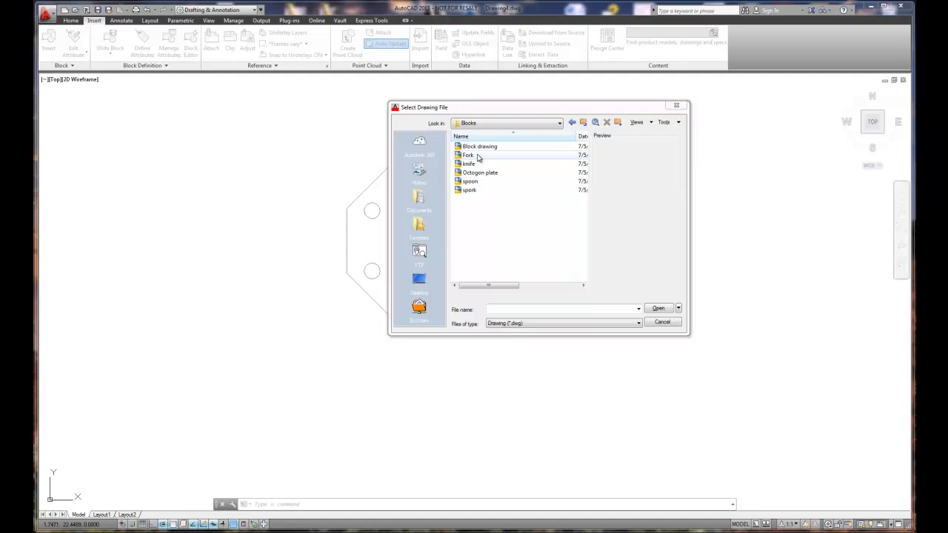
pyautogui.click(478, 156)
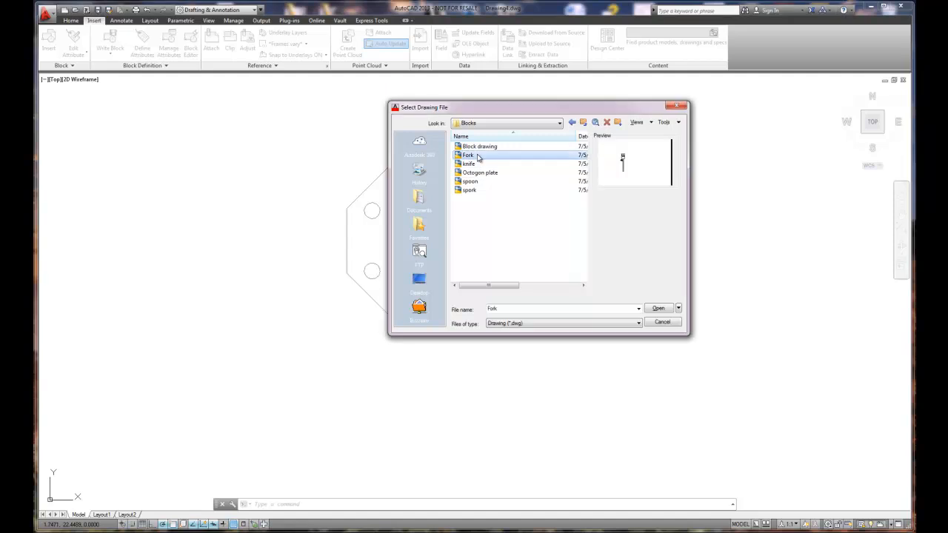
pyautogui.click(659, 309)
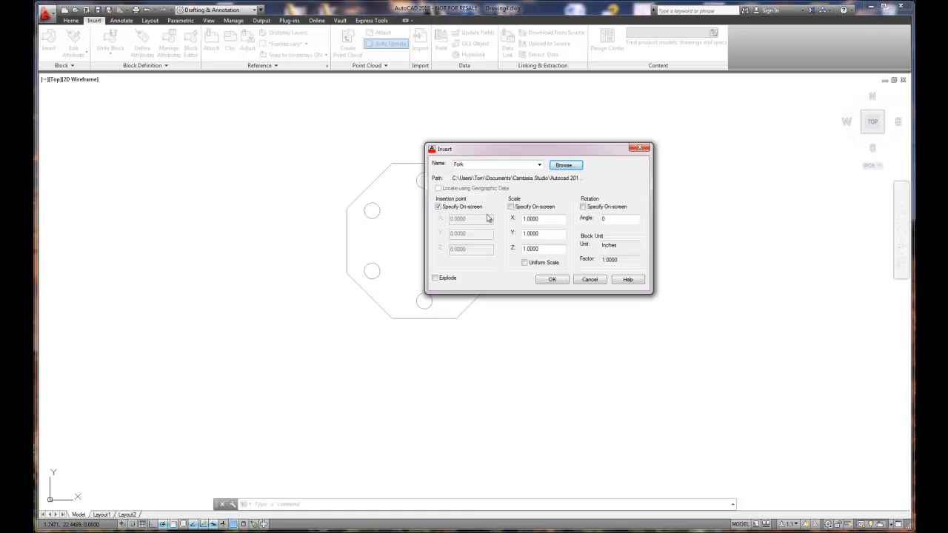
pyautogui.click(552, 280)
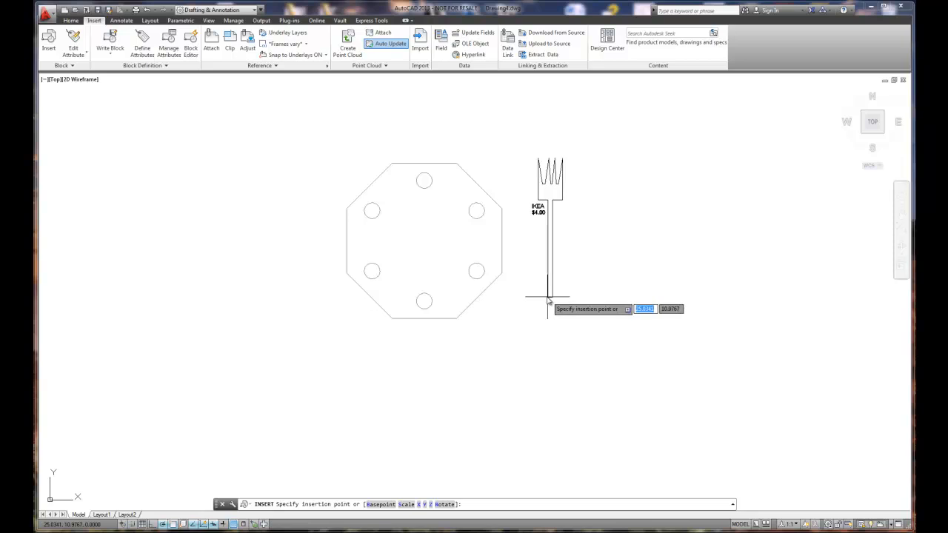
pyautogui.click(547, 300)
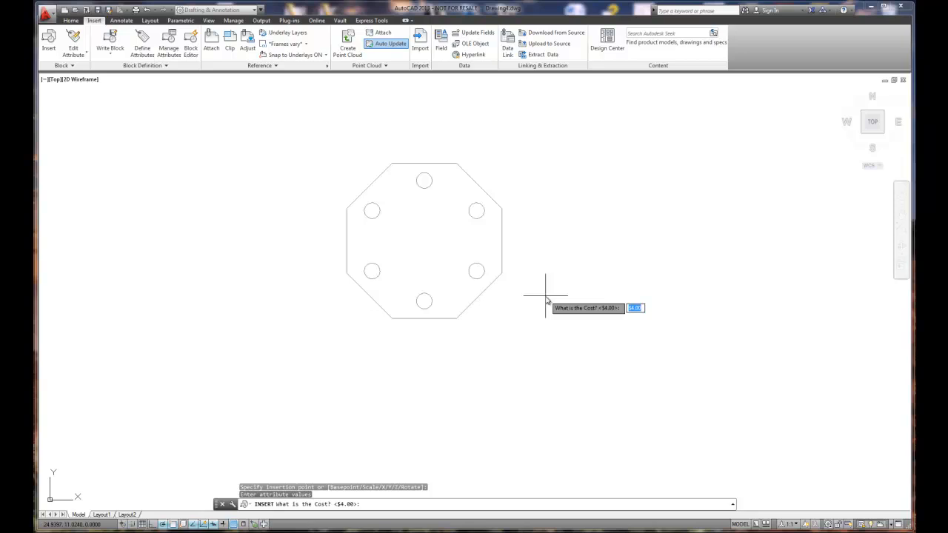
pyautogui.press('Return')
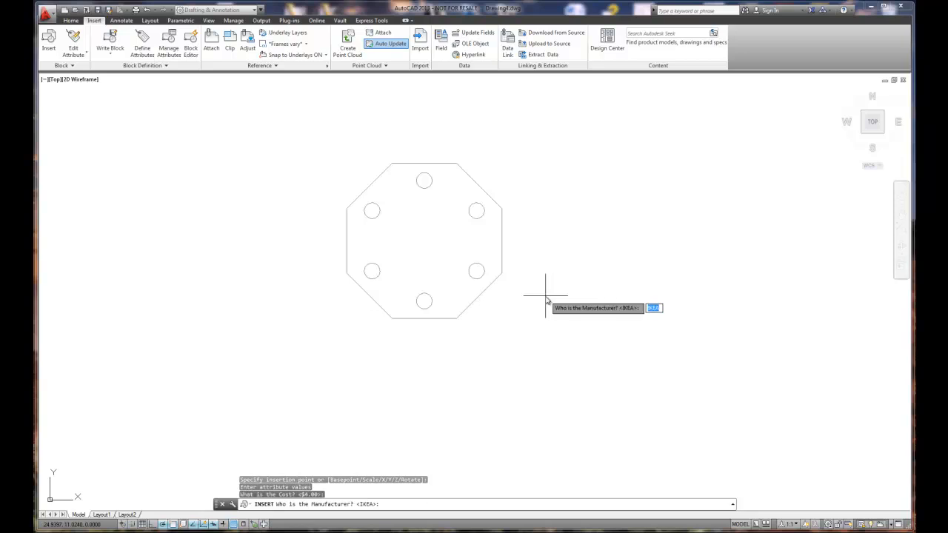
pyautogui.press('Return')
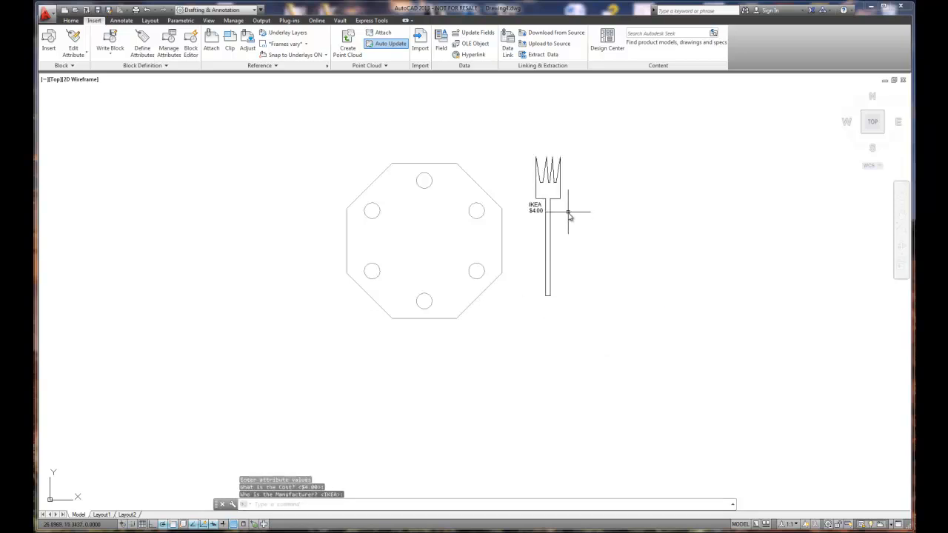
# - Try to insert the knife block file from the Blocks folder at scale 1 and rotation 0
pyautogui.scroll(1, 562, 213)
pyautogui.scroll(2, 562, 214)
pyautogui.scroll(-2, 561, 211)
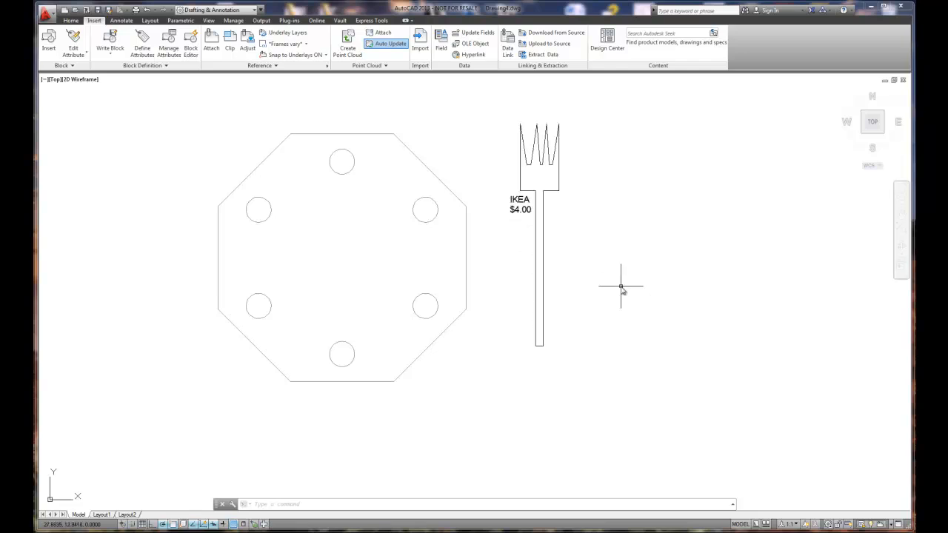
pyautogui.click(49, 41)
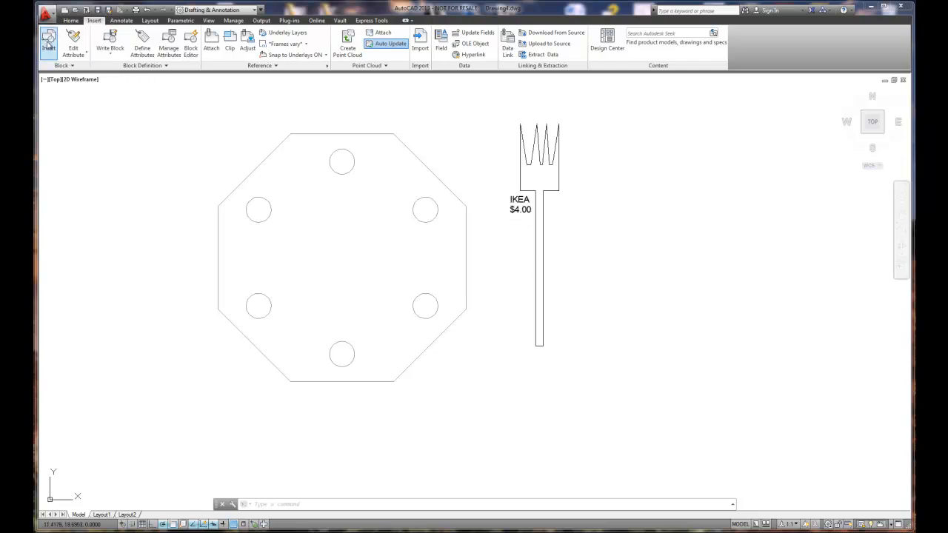
pyautogui.click(562, 165)
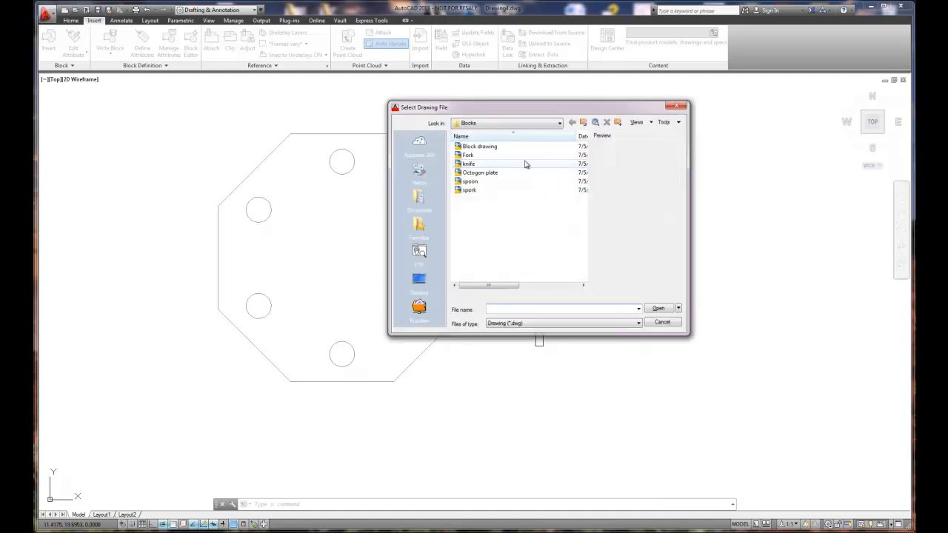
pyautogui.click(489, 165)
pyautogui.click(659, 309)
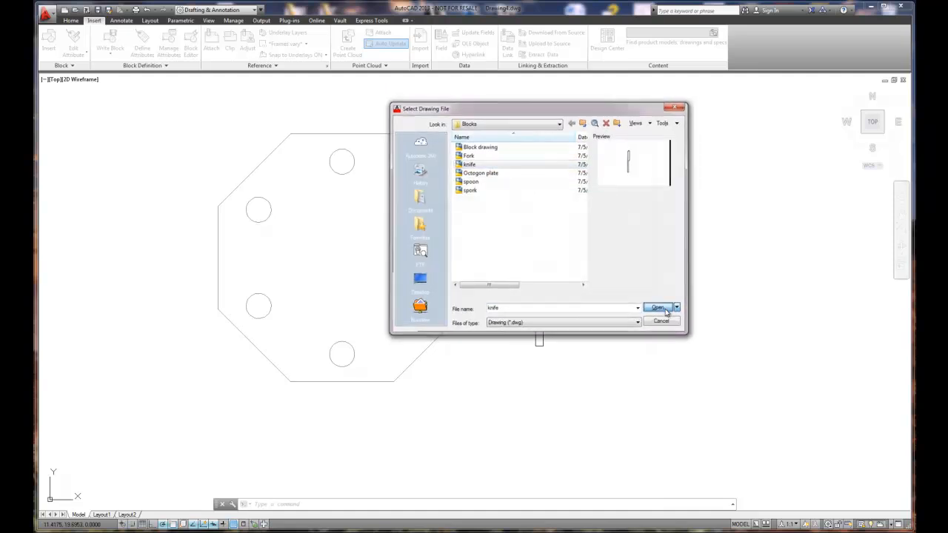
pyautogui.click(552, 280)
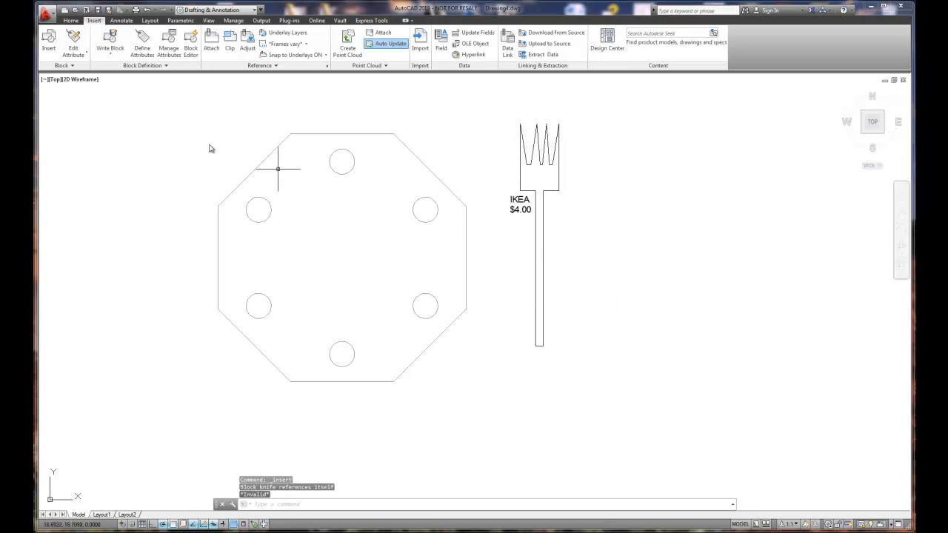
pyautogui.click(48, 44)
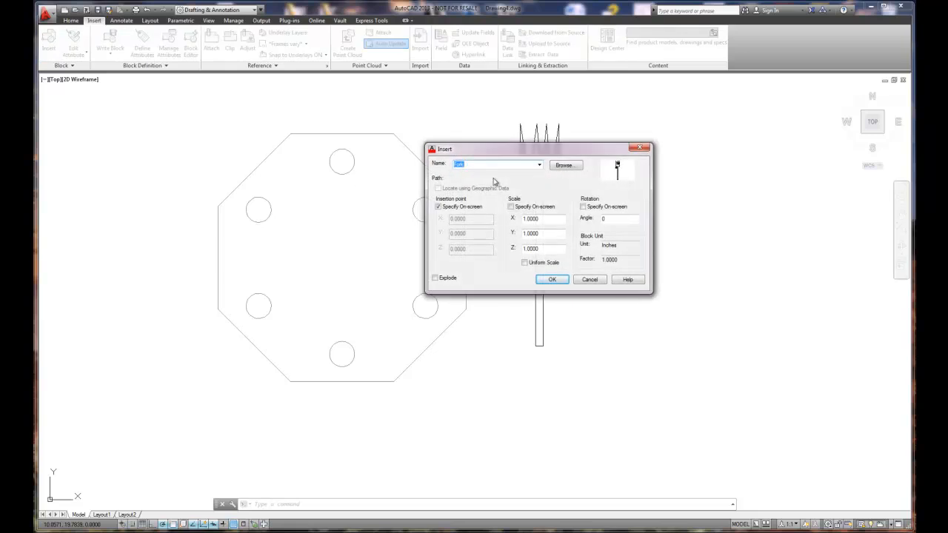
pyautogui.click(563, 165)
pyautogui.click(468, 164)
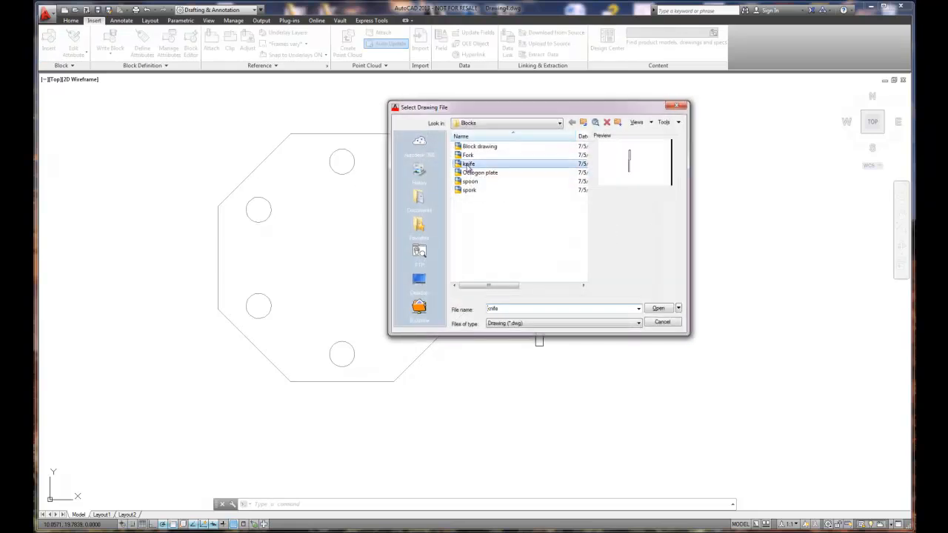
pyautogui.click(658, 310)
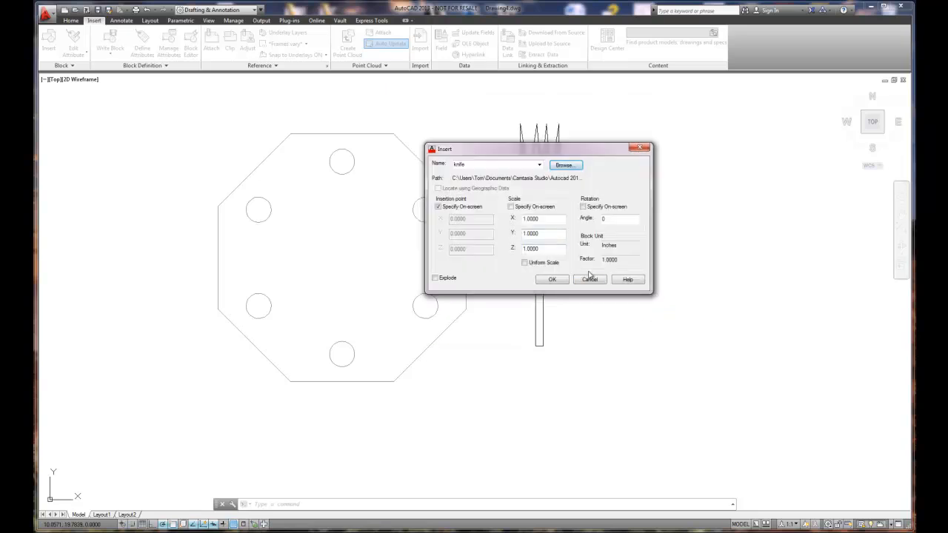
pyautogui.click(552, 280)
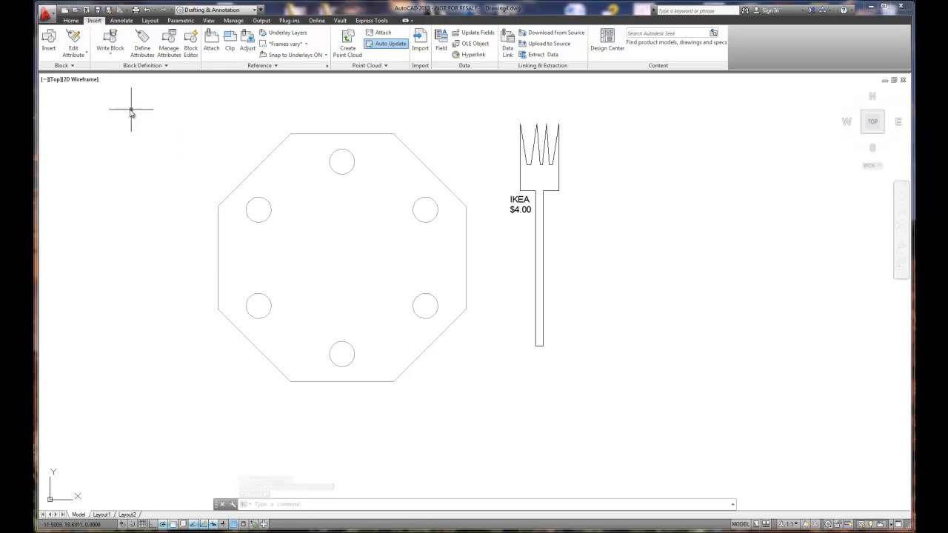
# - Insert the spoon block file from the Blocks folder to the right of the fork at scale 1 and rotation 0
pyautogui.click(48, 43)
pyautogui.click(564, 165)
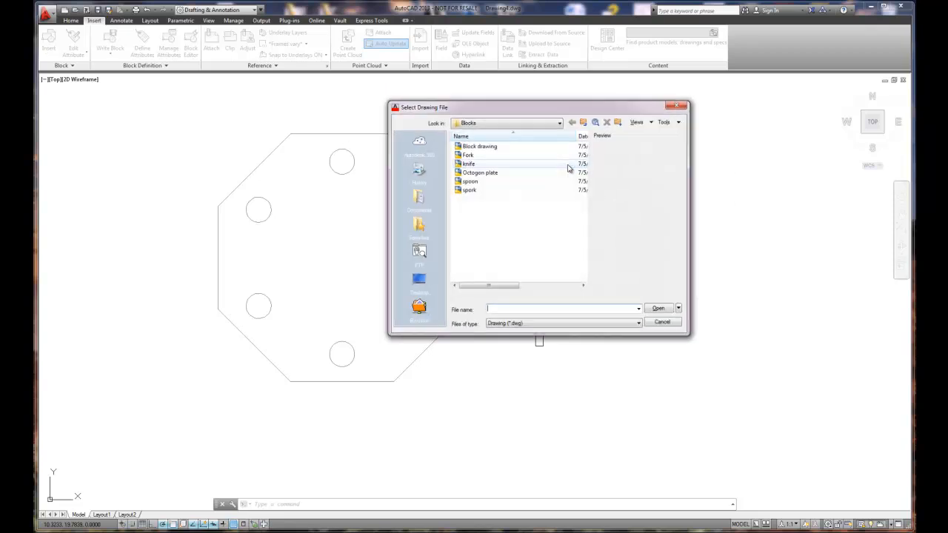
pyautogui.click(471, 181)
pyautogui.click(659, 308)
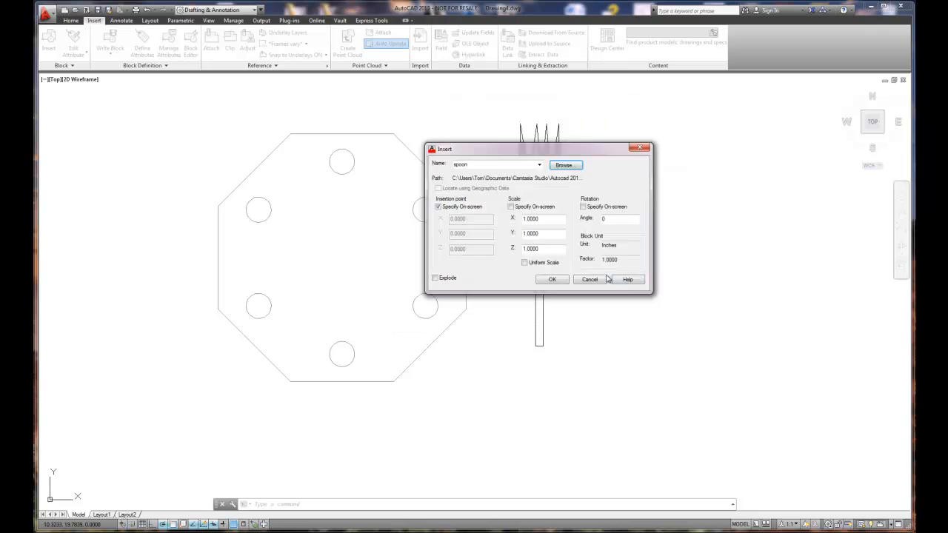
pyautogui.click(552, 280)
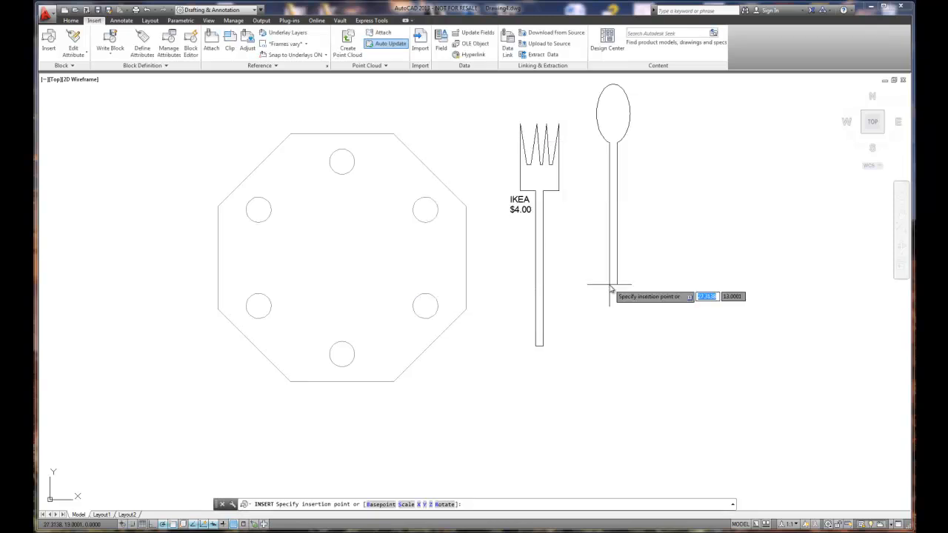
pyautogui.click(602, 328)
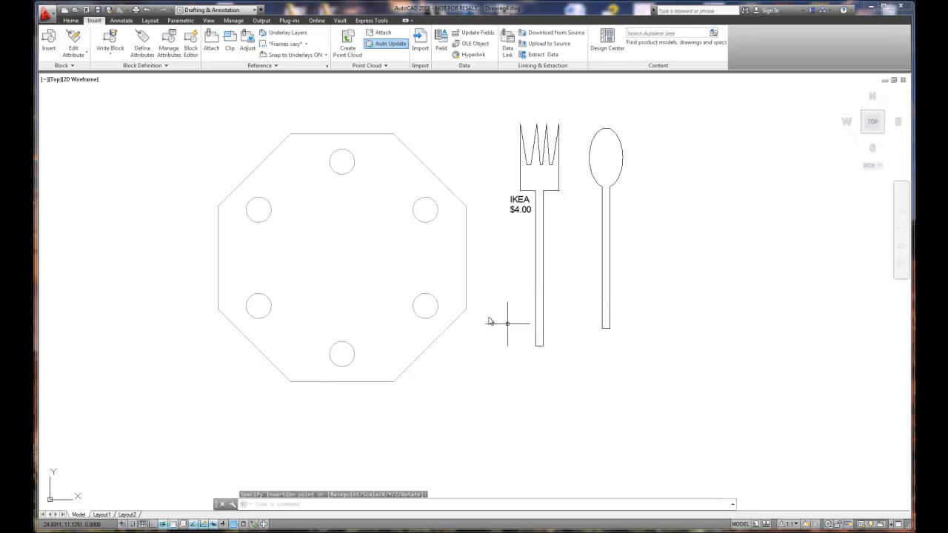
# - Insert the spork block file from the Blocks folder to the right of the spoon at scale 1, accepting manufacturer IKEA and cost $2.00
pyautogui.click(51, 41)
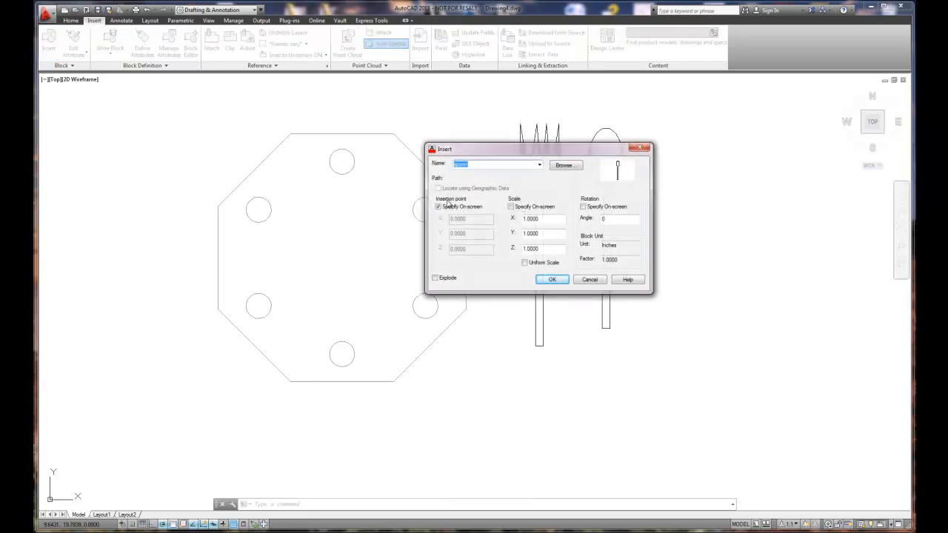
pyautogui.click(564, 165)
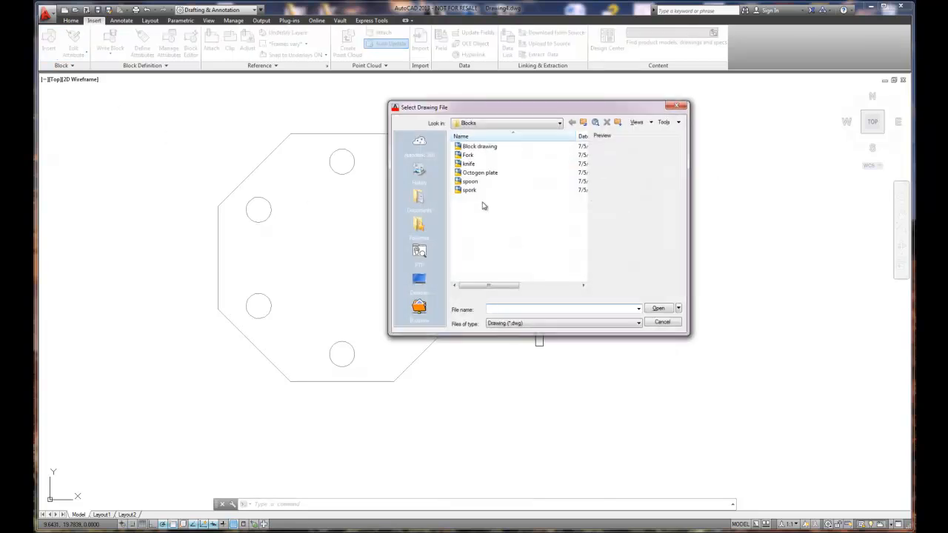
pyautogui.click(478, 192)
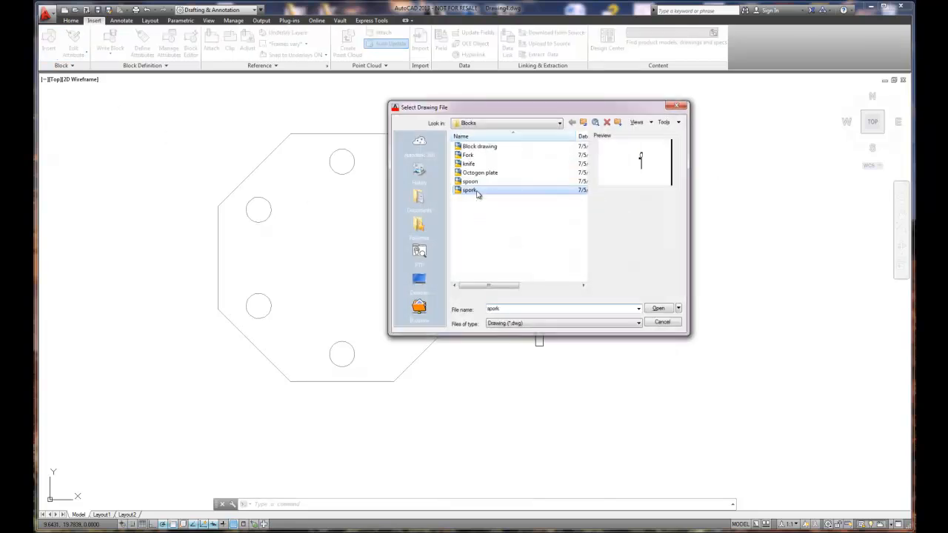
pyautogui.click(657, 308)
pyautogui.click(554, 281)
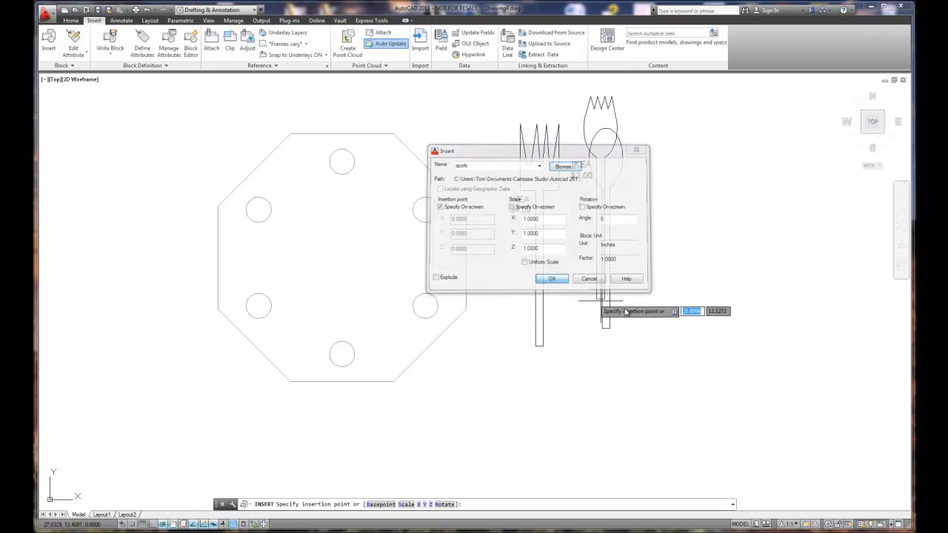
pyautogui.click(673, 323)
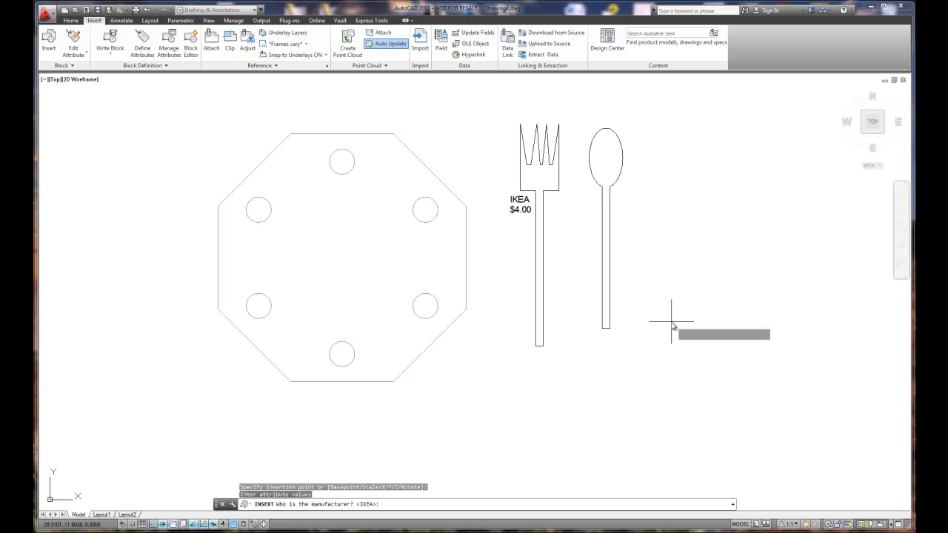
pyautogui.press('Return')
pyautogui.press('Return')
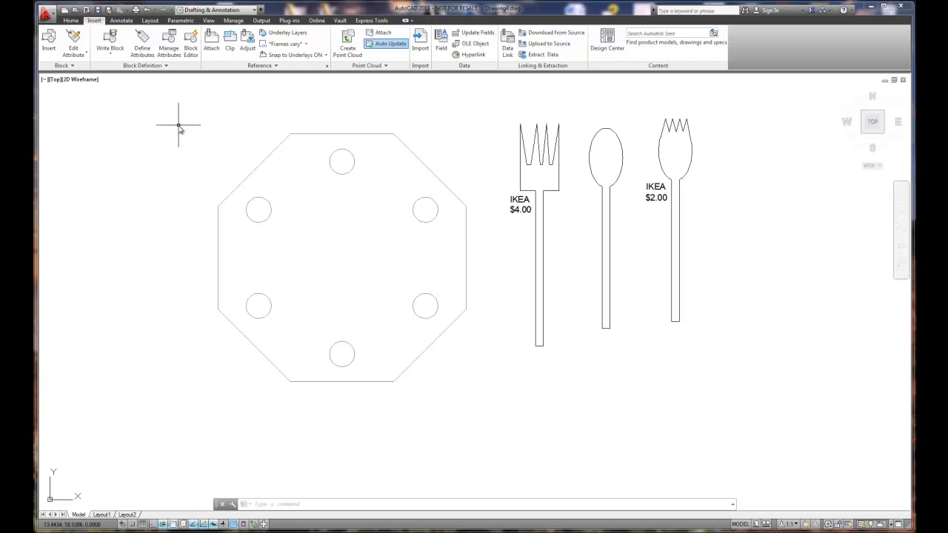
# - Attach the knife drawing as an external reference to the right of the spork, with full path, scale 1 and rotation 0
pyautogui.click(212, 49)
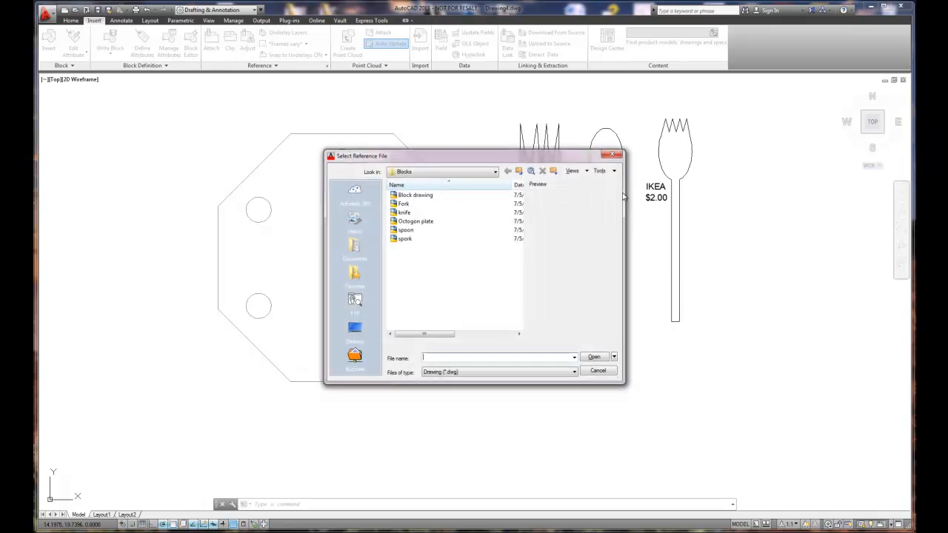
pyautogui.click(412, 213)
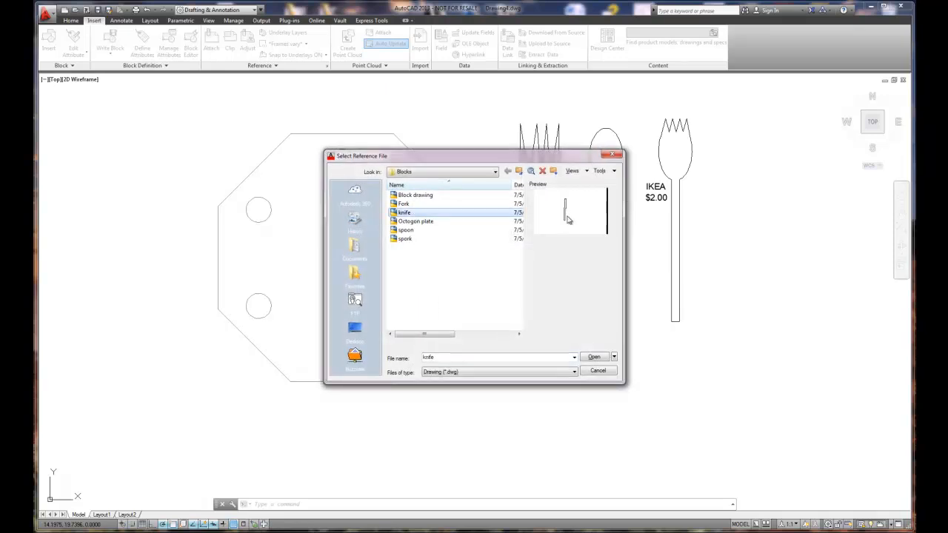
pyautogui.click(595, 358)
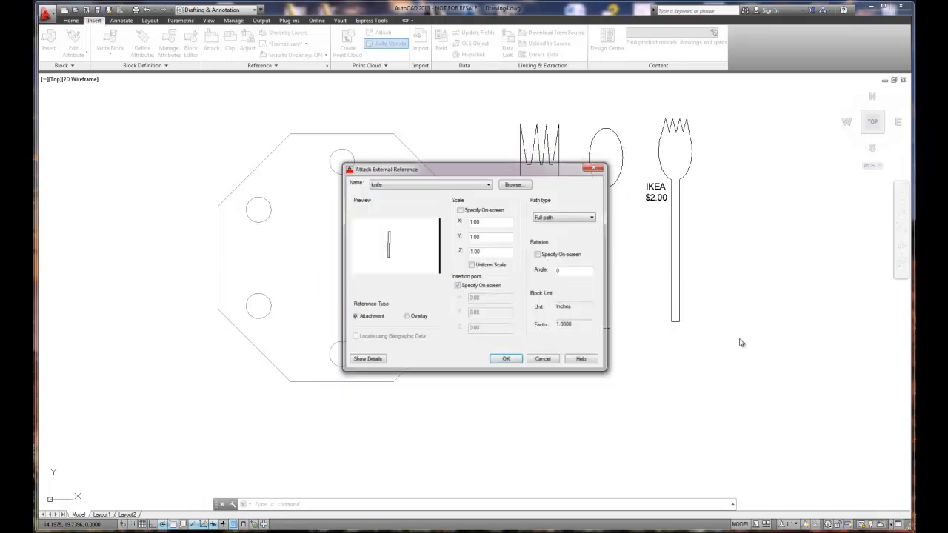
pyautogui.click(506, 359)
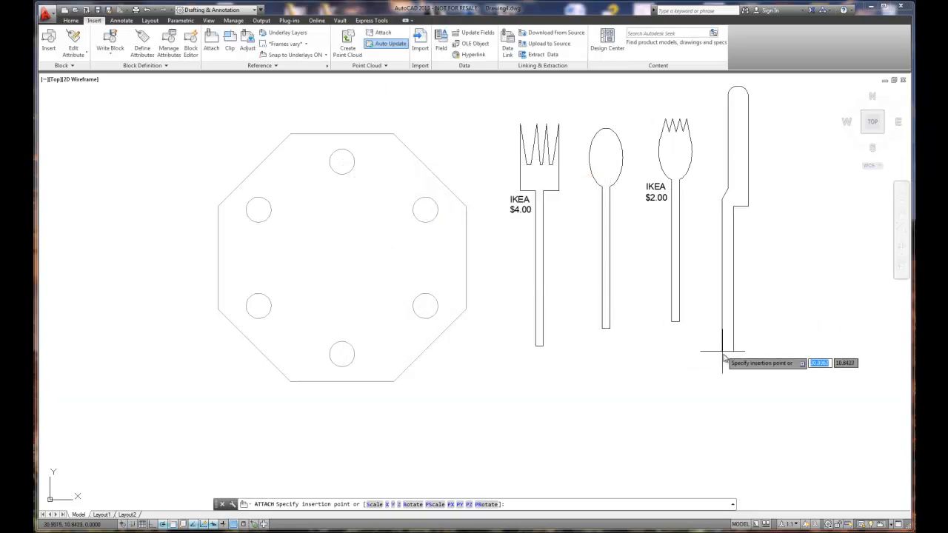
pyautogui.click(726, 356)
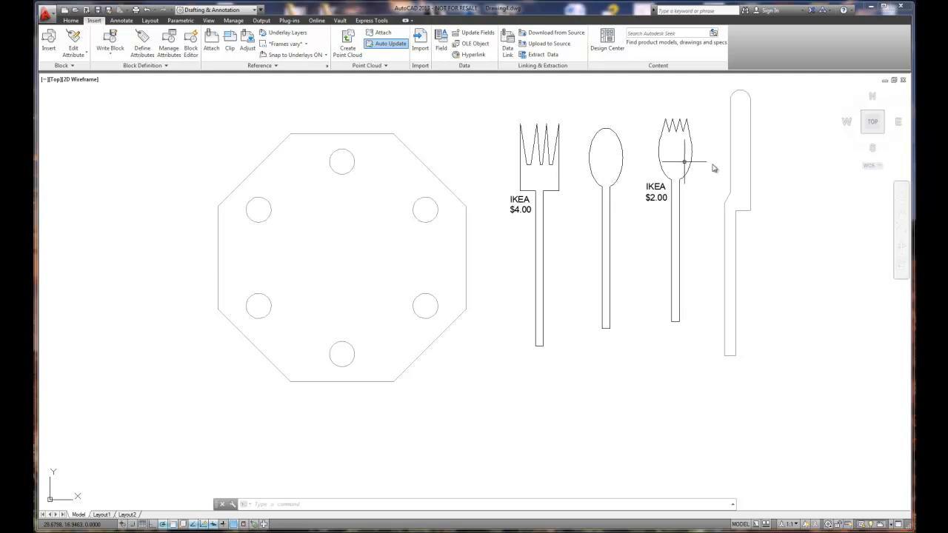
pyautogui.moveTo(752, 165)
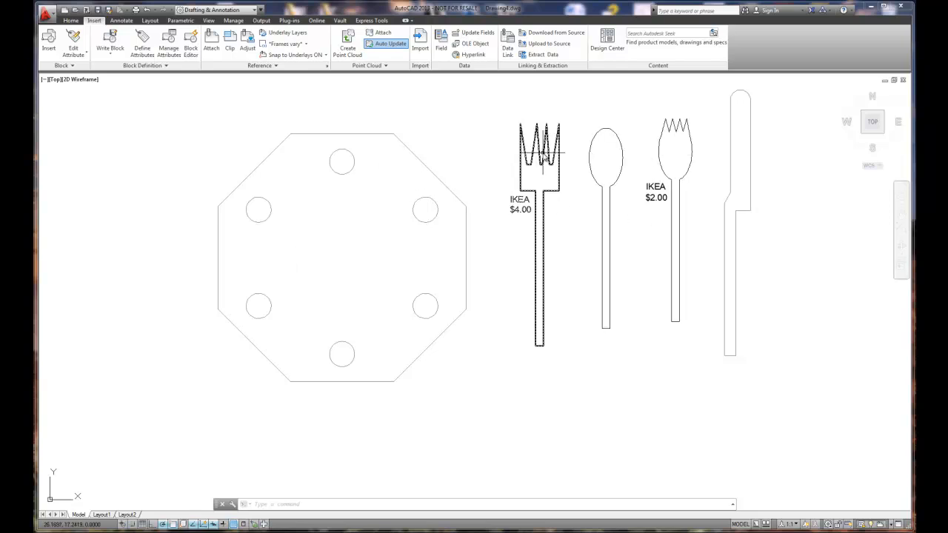
pyautogui.moveTo(543, 154)
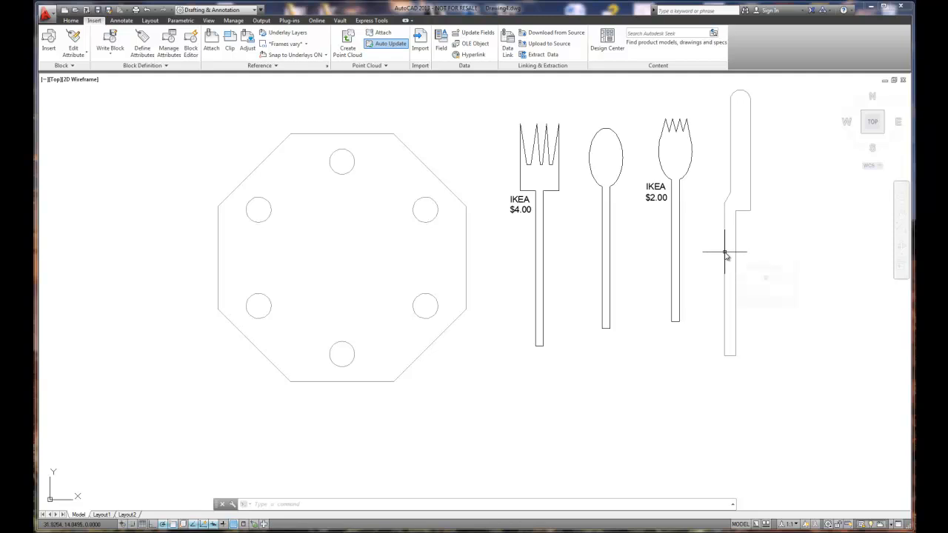
pyautogui.moveTo(726, 253)
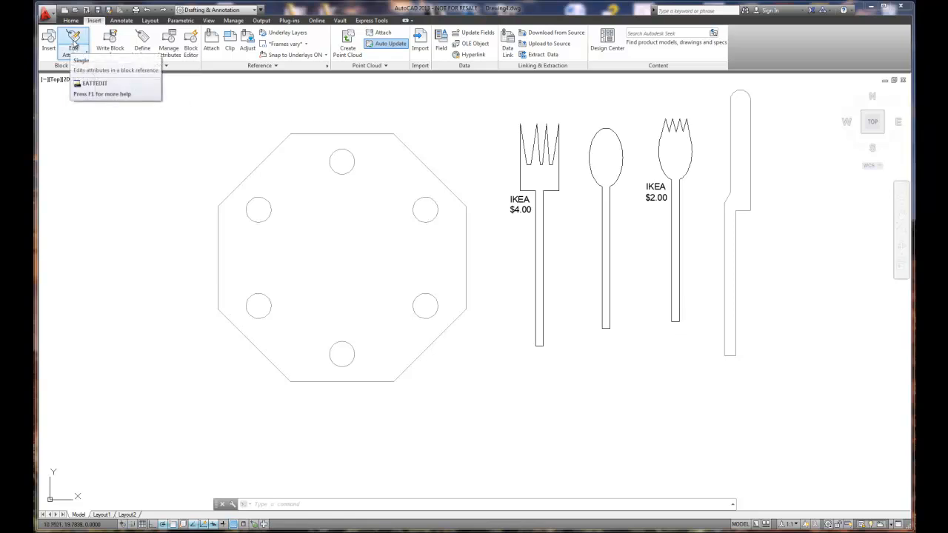
# - Set the spork block's COST attribute to $2.50, after viewing its text options and properties
pyautogui.click(74, 41)
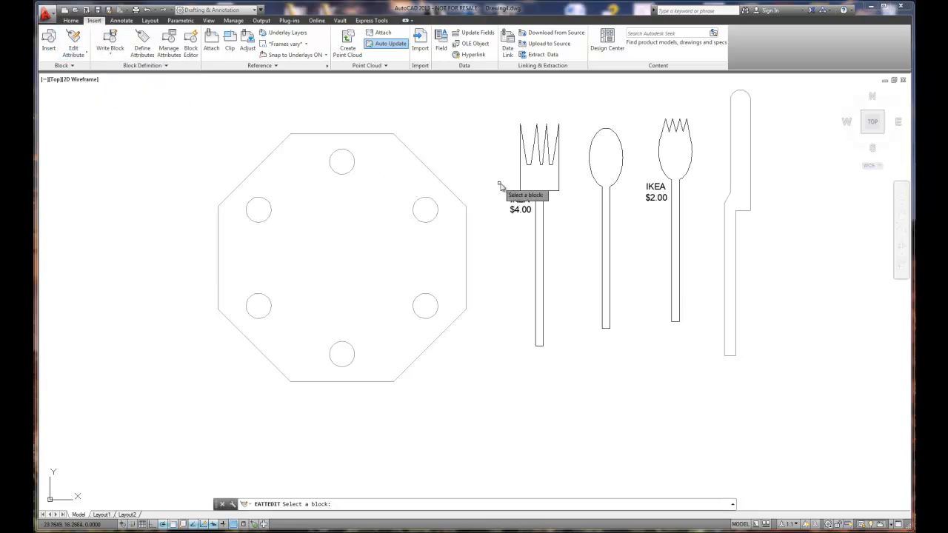
pyautogui.click(668, 180)
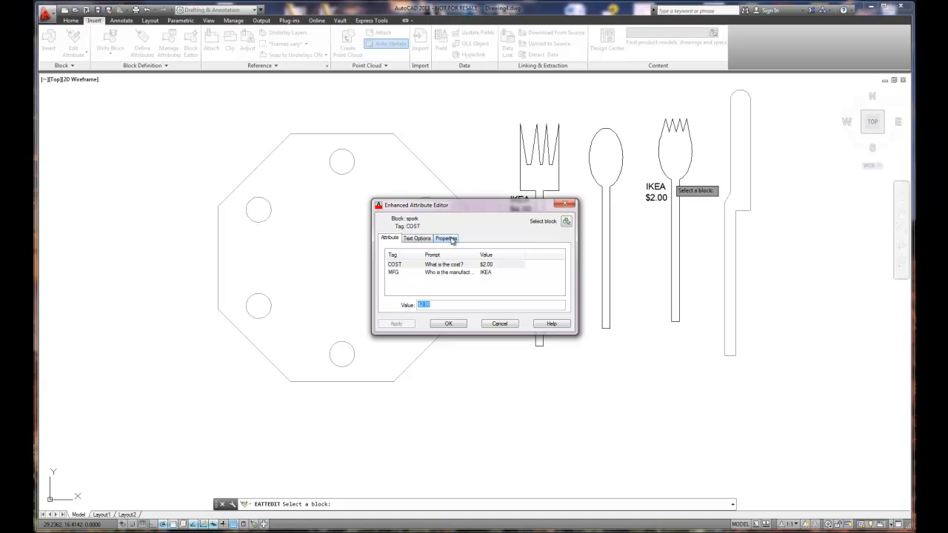
pyautogui.click(429, 242)
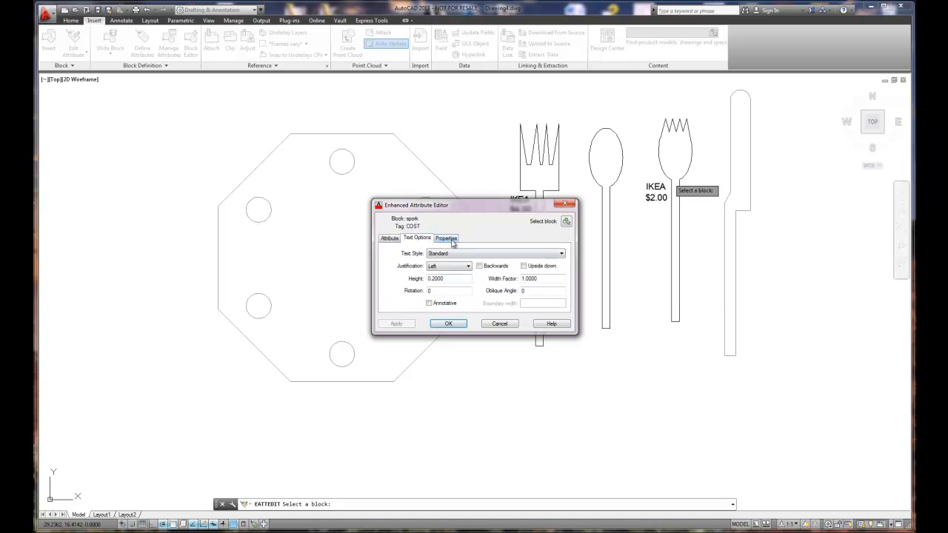
pyautogui.click(453, 241)
pyautogui.click(395, 242)
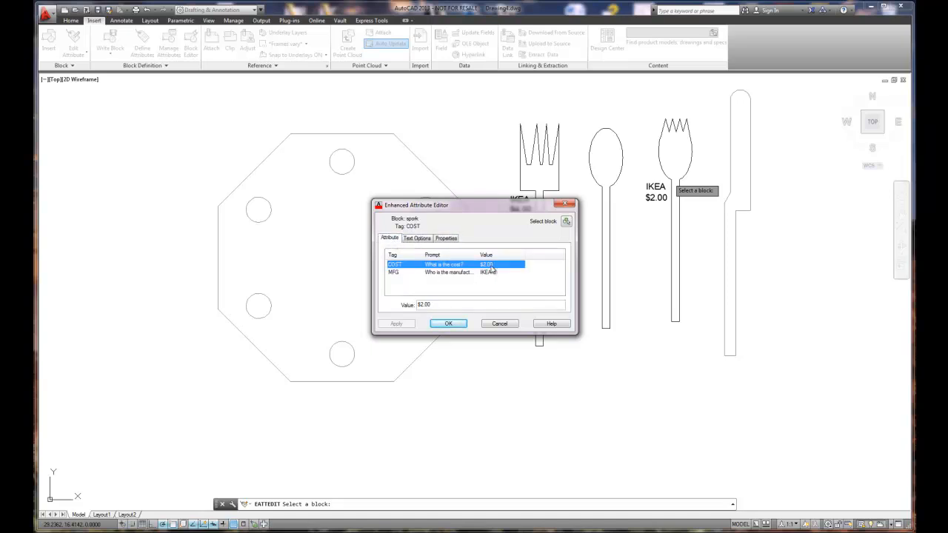
pyautogui.click(413, 303)
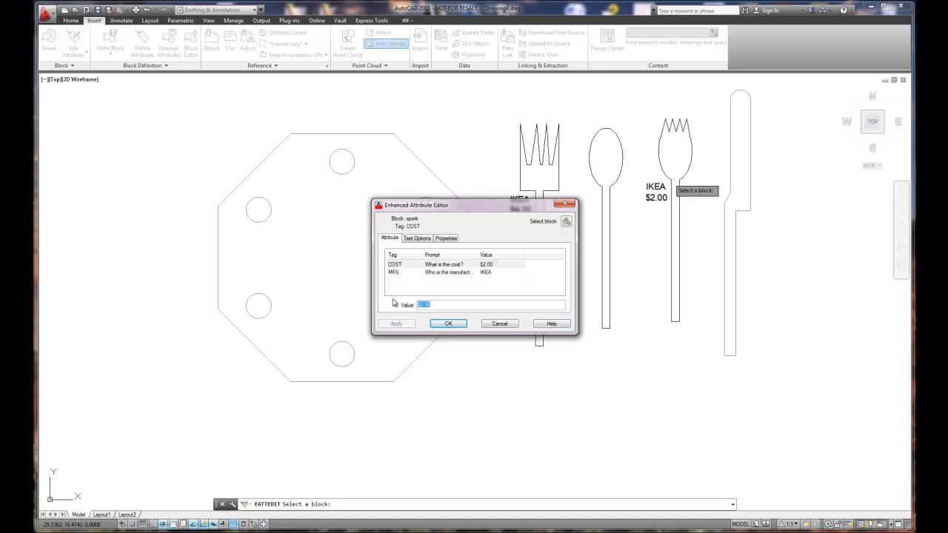
pyautogui.write('$2.50')
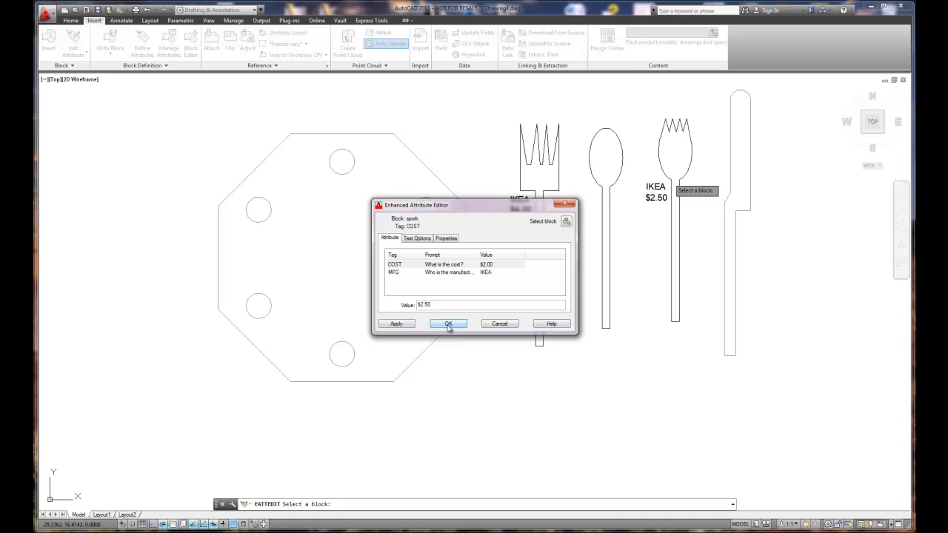
pyautogui.click(396, 324)
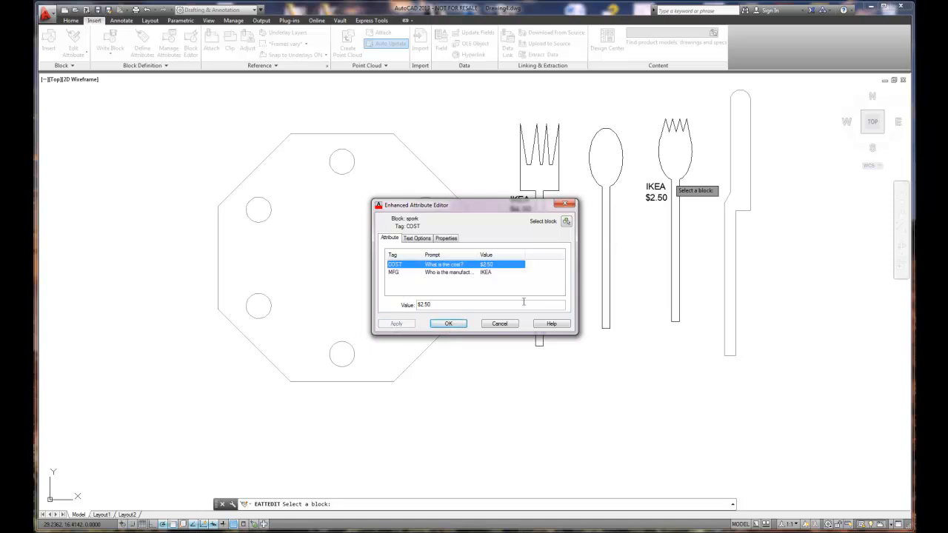
pyautogui.click(456, 325)
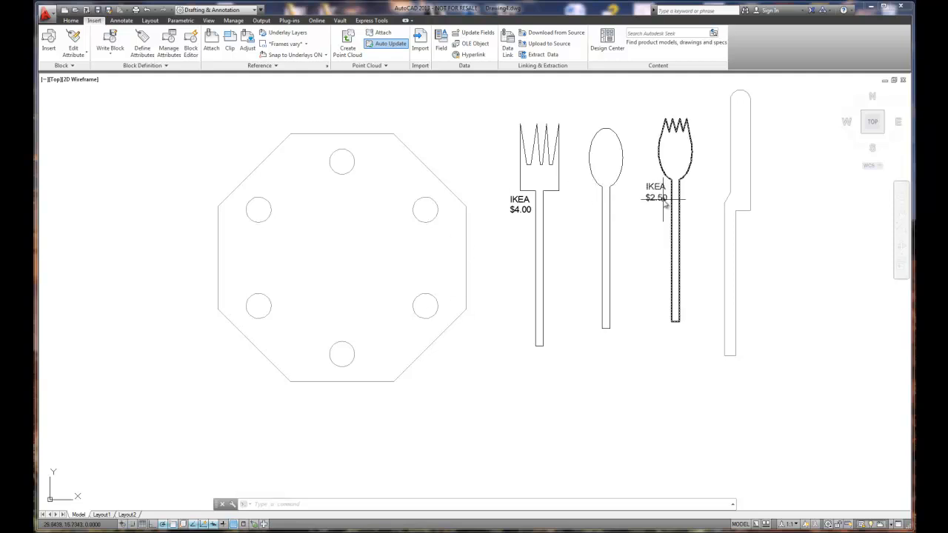
# - Open the fork block's attributes from its label and from its outline, closing the editor each time without changes
pyautogui.click(523, 204)
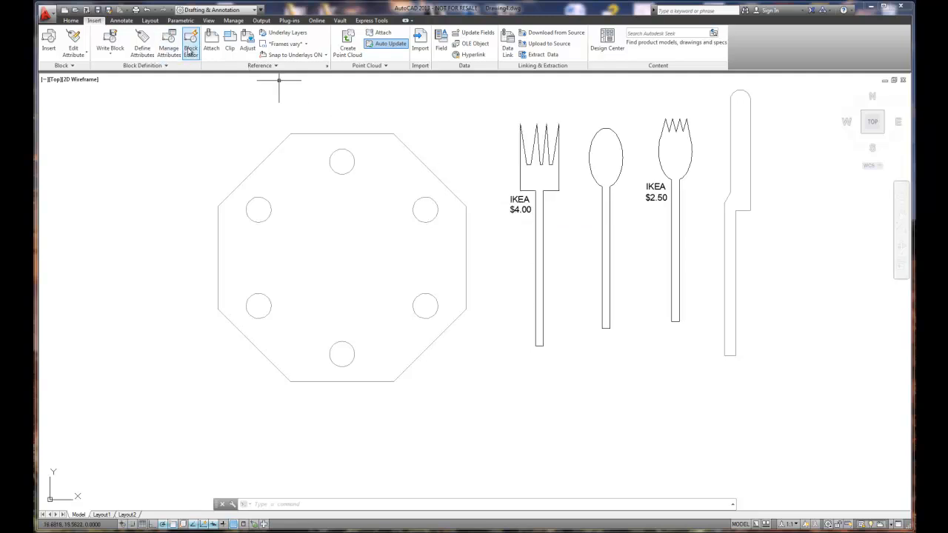
pyautogui.doubleClick(525, 200)
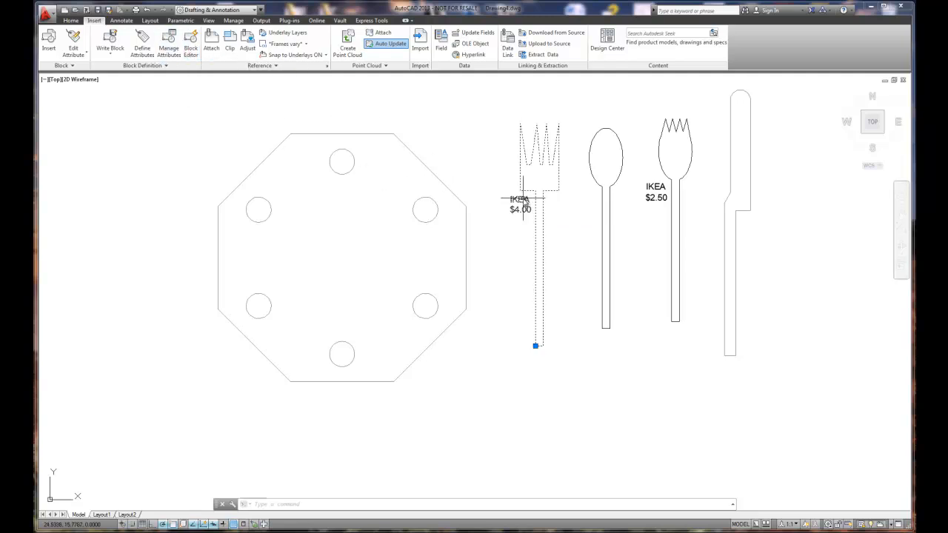
pyautogui.moveTo(473, 205); pyautogui.dragTo(429, 200)
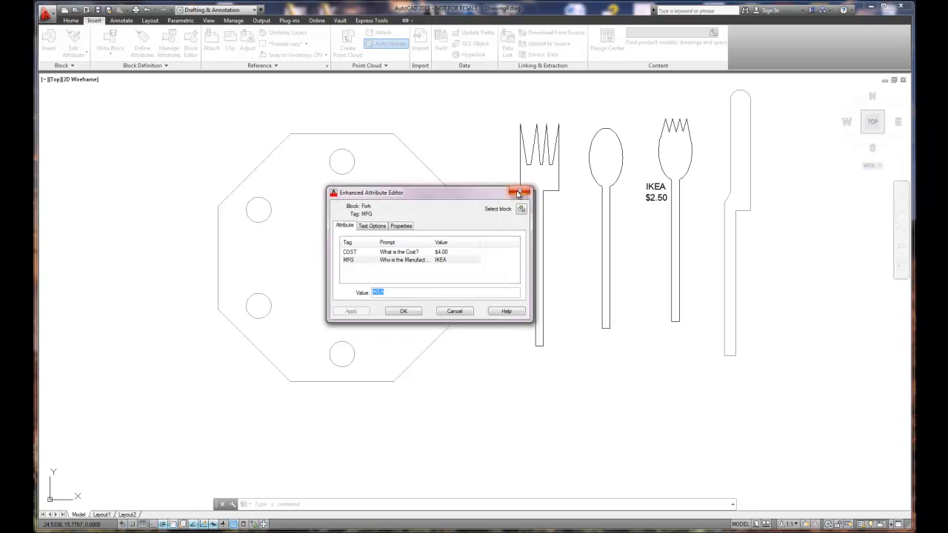
pyautogui.click(519, 194)
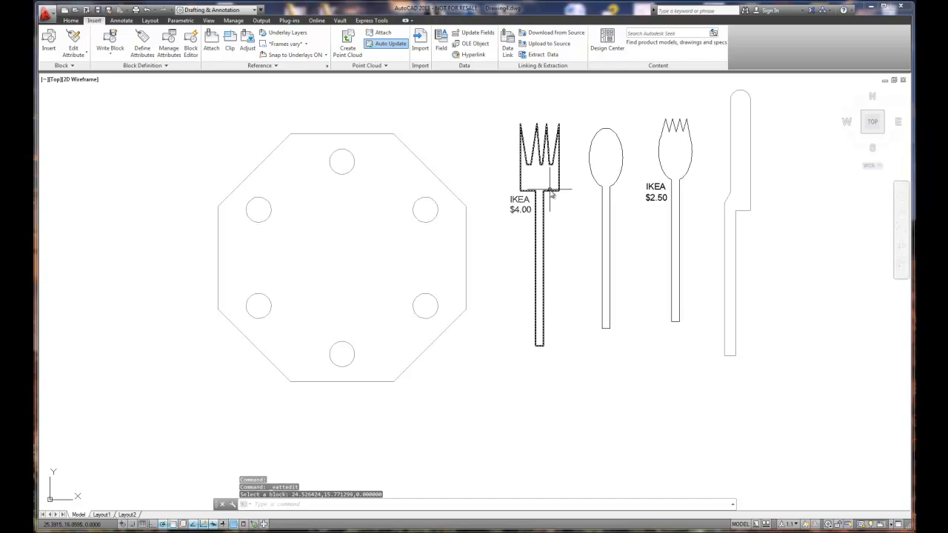
pyautogui.doubleClick(551, 194)
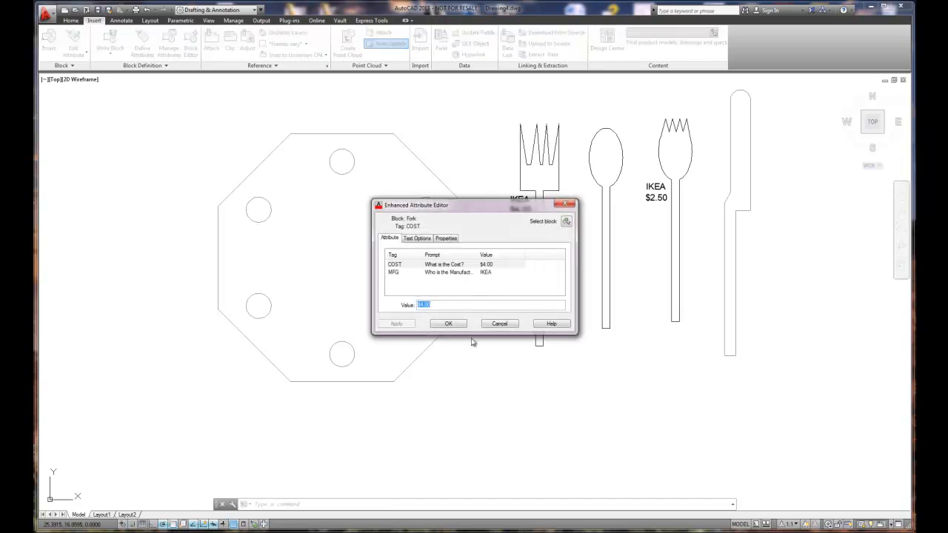
pyautogui.click(498, 323)
# - Open the Fork block definition in the Block Editor to examine its geometry and attribute tags, and close it without changes
pyautogui.click(187, 43)
pyautogui.click(402, 238)
pyautogui.click(468, 334)
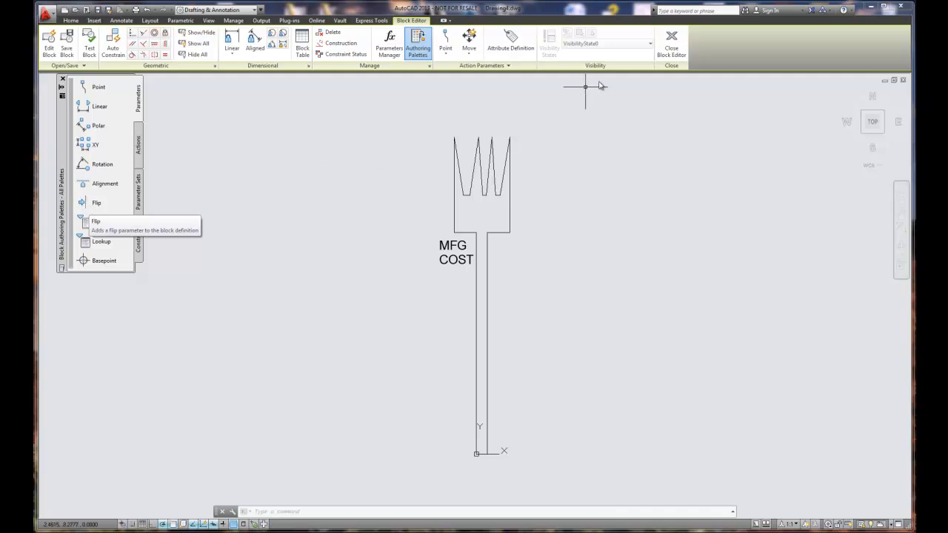
pyautogui.click(671, 45)
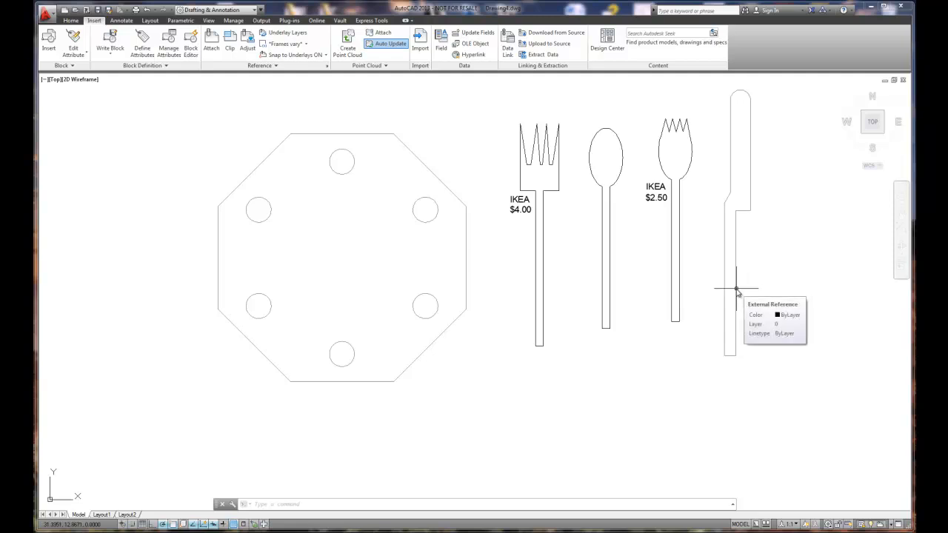
# - Open DesignCenter, widen its folder list, and display the blocks in Home - Space Planner.dwg from the en-us DesignCenter sample folder
pyautogui.click(608, 46)
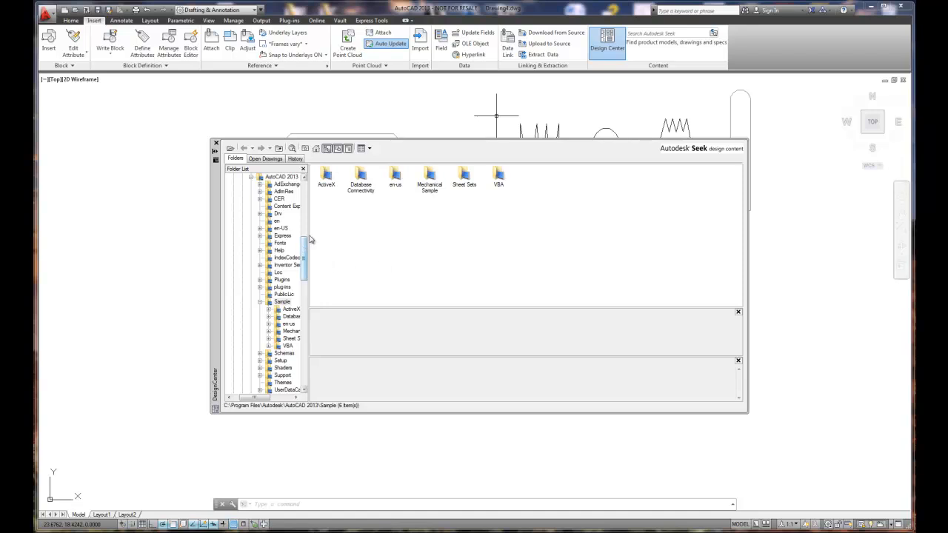
pyautogui.moveTo(309, 231); pyautogui.dragTo(335, 231)
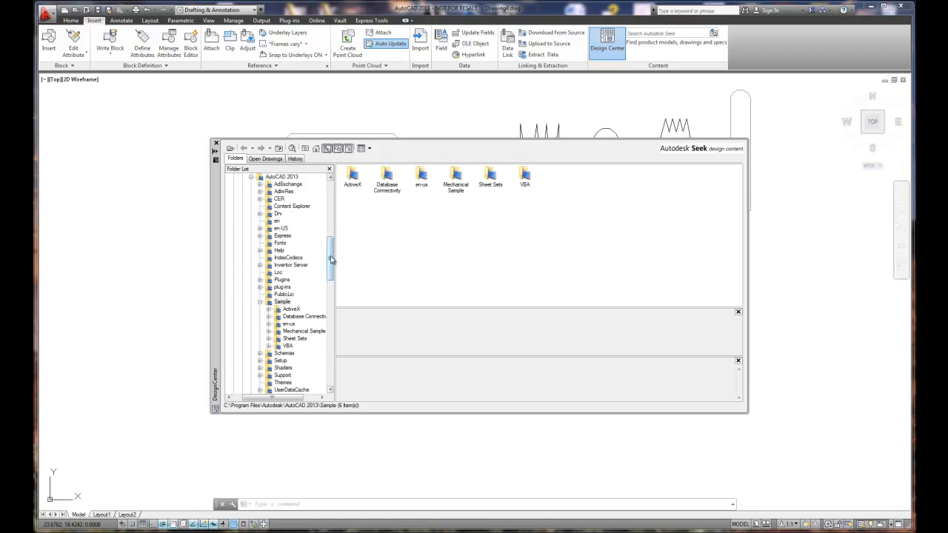
pyautogui.moveTo(331, 258)
pyautogui.mouseDown()
pyautogui.moveTo(331, 244)
pyautogui.moveTo(329, 287)
pyautogui.moveTo(331, 276)
pyautogui.mouseUp()
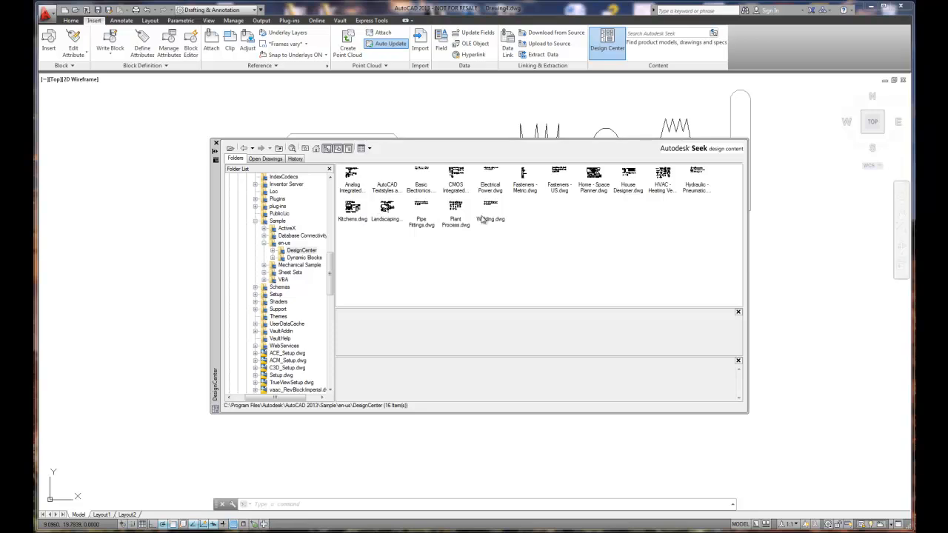
pyautogui.click(274, 251)
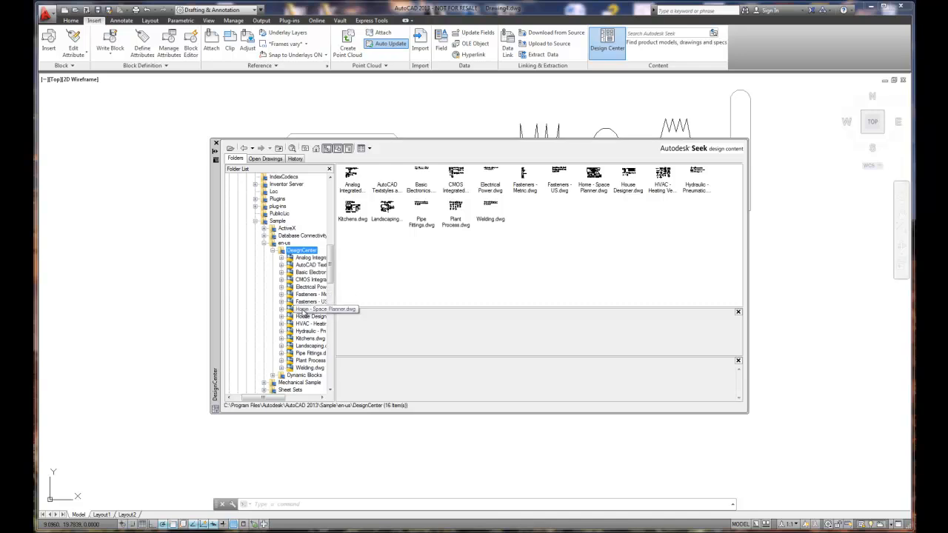
pyautogui.click(303, 310)
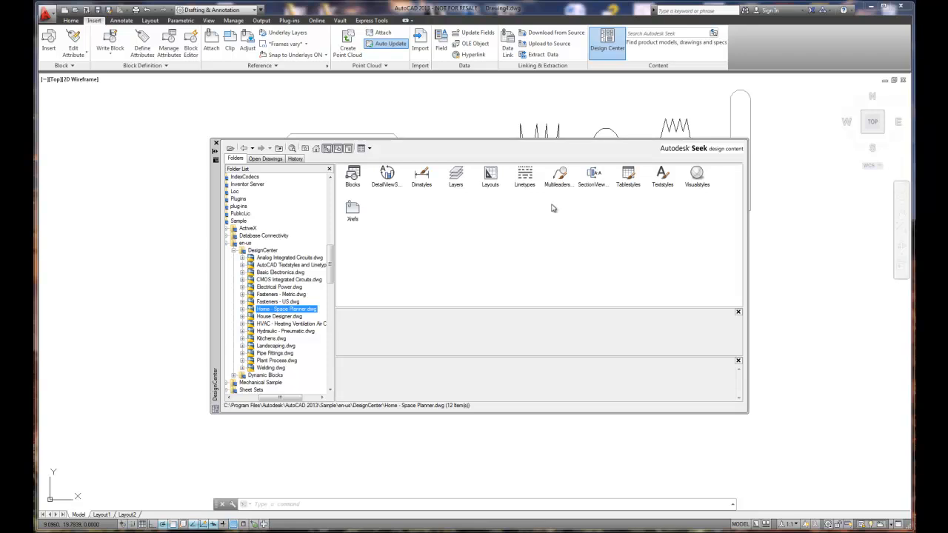
pyautogui.click(353, 176)
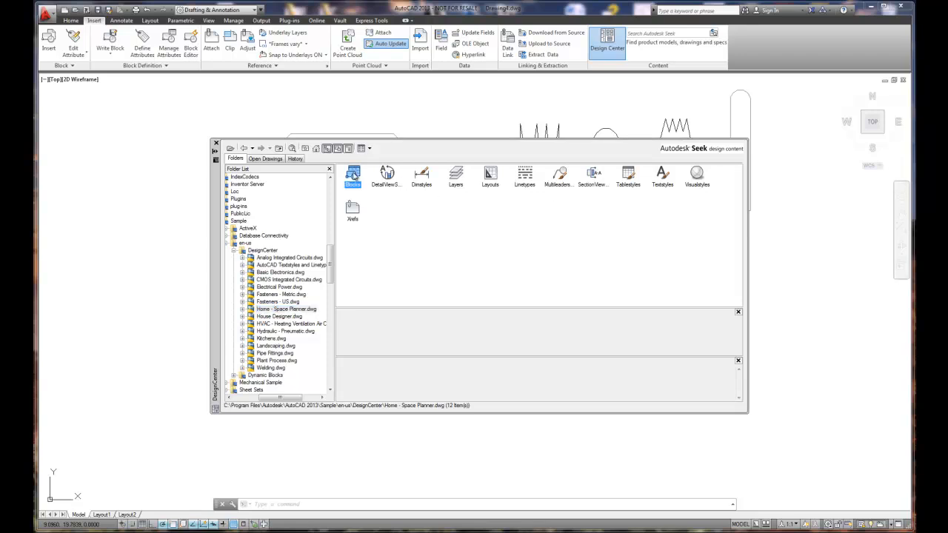
pyautogui.doubleClick(353, 178)
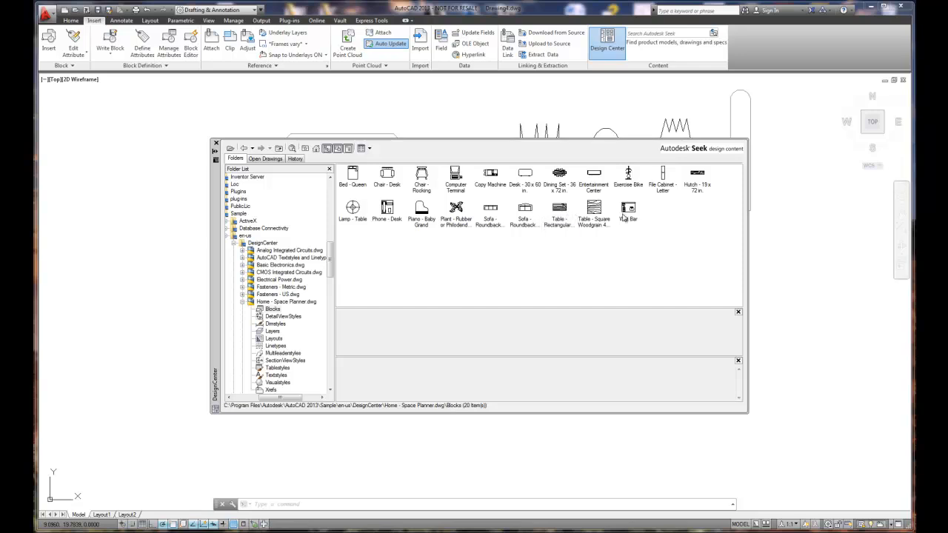
# - Insert the Lamp - Table block above and left of the octagon plate, and move the DesignCenter palette clear of the plate
pyautogui.moveTo(353, 208)
pyautogui.mouseDown()
pyautogui.moveTo(158, 144)
pyautogui.moveTo(154, 131)
pyautogui.moveTo(63, 115)
pyautogui.moveTo(96, 140)
pyautogui.moveTo(67, 143)
pyautogui.moveTo(352, 214)
pyautogui.moveTo(37, 110)
pyautogui.moveTo(62, 125)
pyautogui.mouseUp()
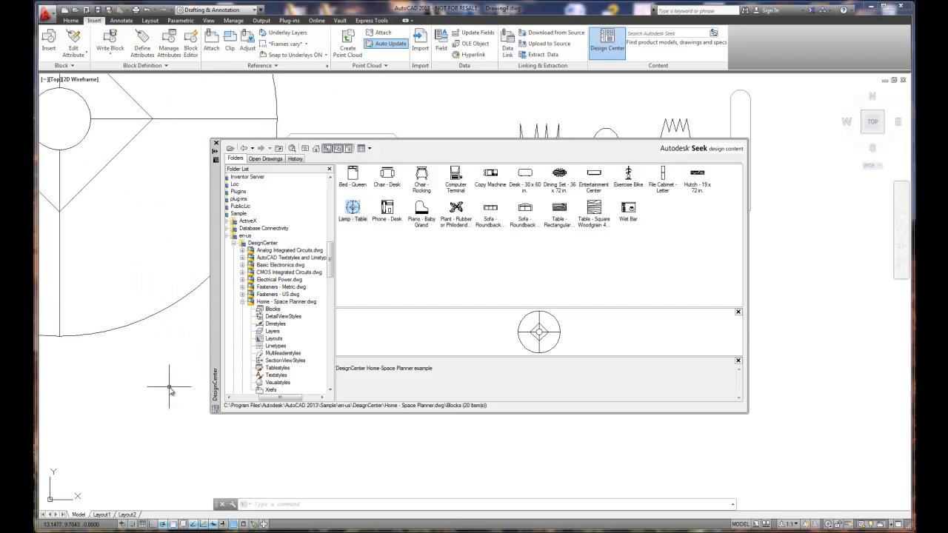
pyautogui.scroll(-2, 169, 388)
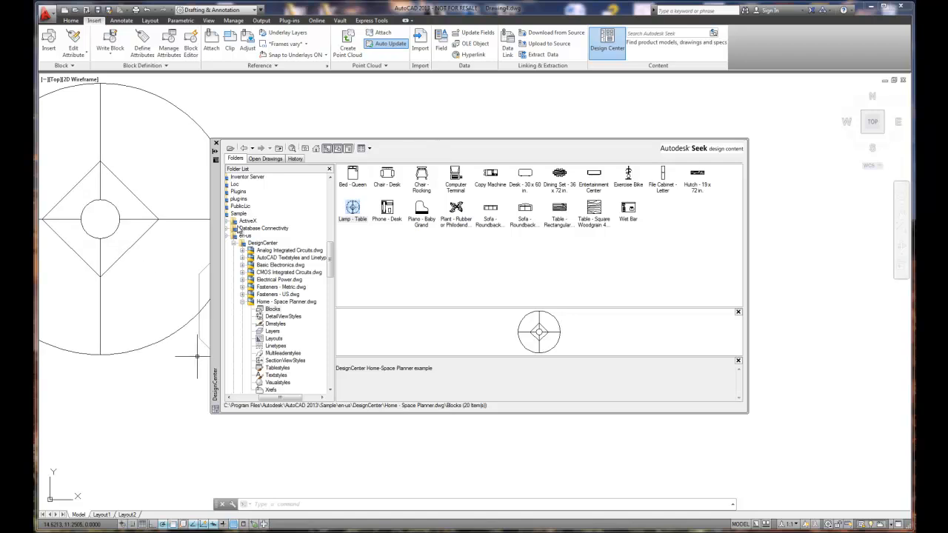
pyautogui.moveTo(221, 235); pyautogui.dragTo(388, 236)
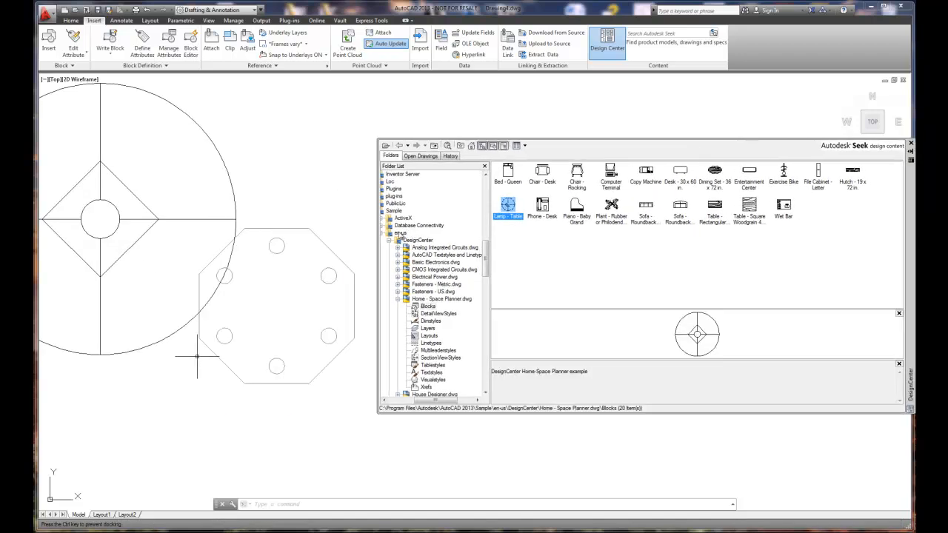
# - Move the lamp block upward by its centre grip so that it clears the octagon plate, and deselect it
pyautogui.click(117, 220)
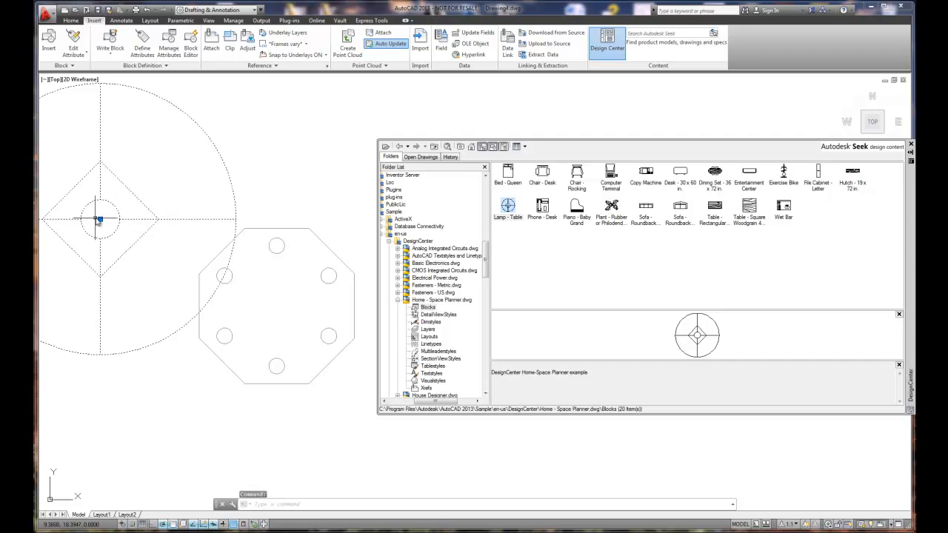
pyautogui.click(100, 219)
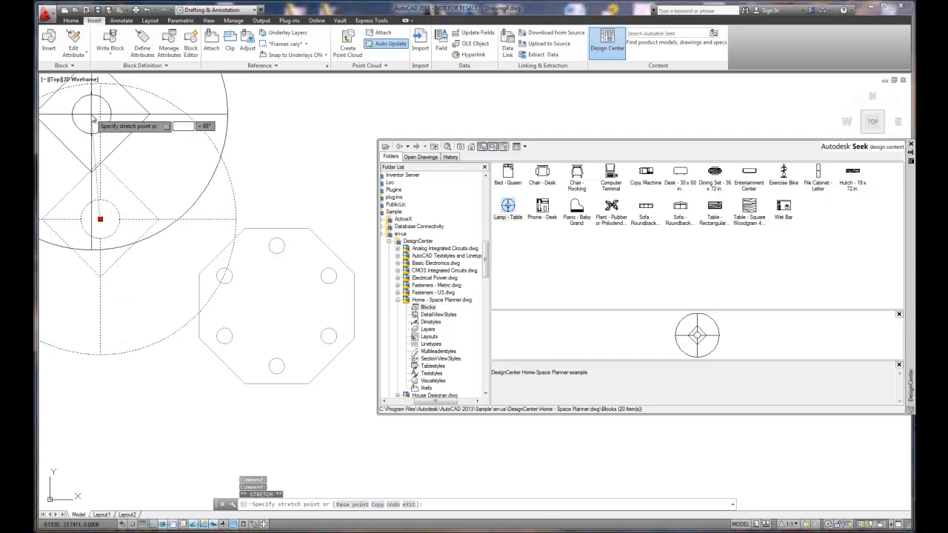
pyautogui.click(110, 140)
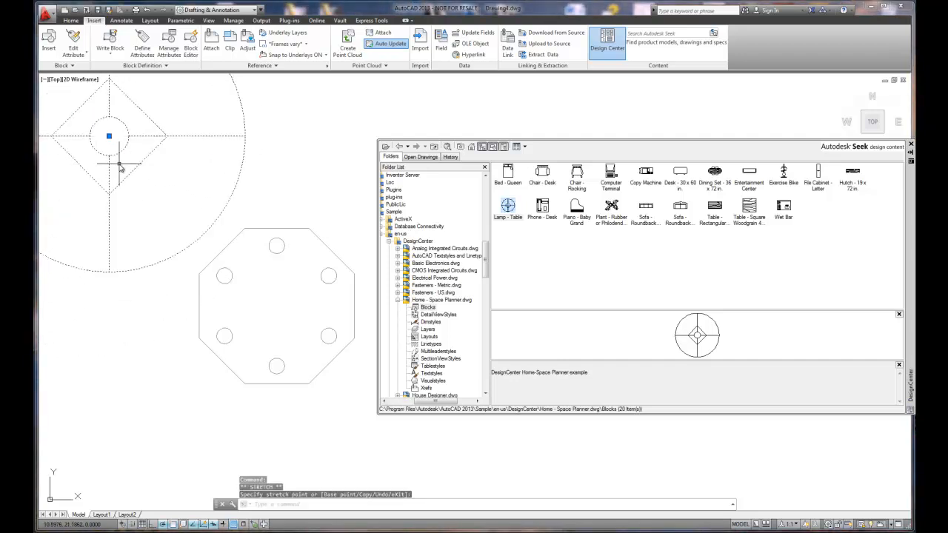
pyautogui.press('Escape')
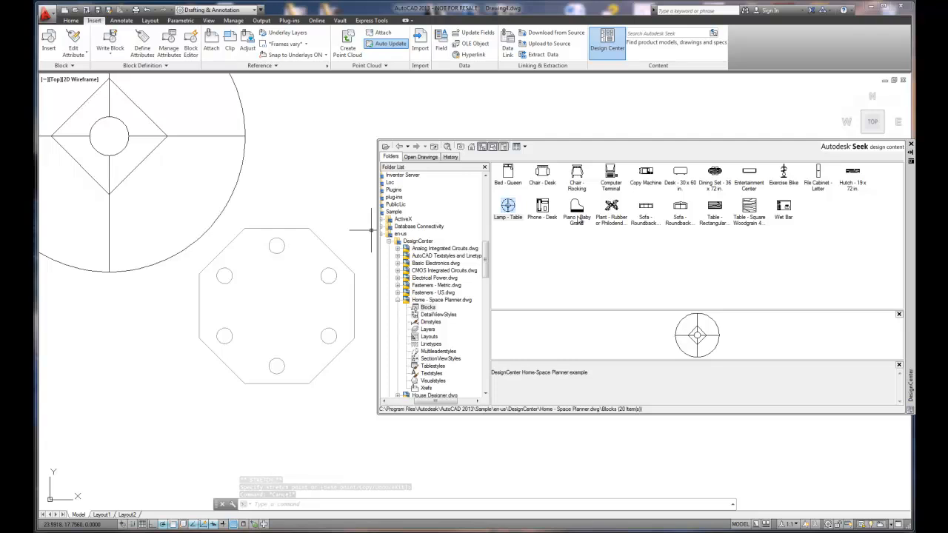
# - Expand the Dynamic Blocks sample folder and view the blocks contained in Annotation - Imperial.dwg
pyautogui.moveTo(485, 265); pyautogui.dragTo(483, 272)
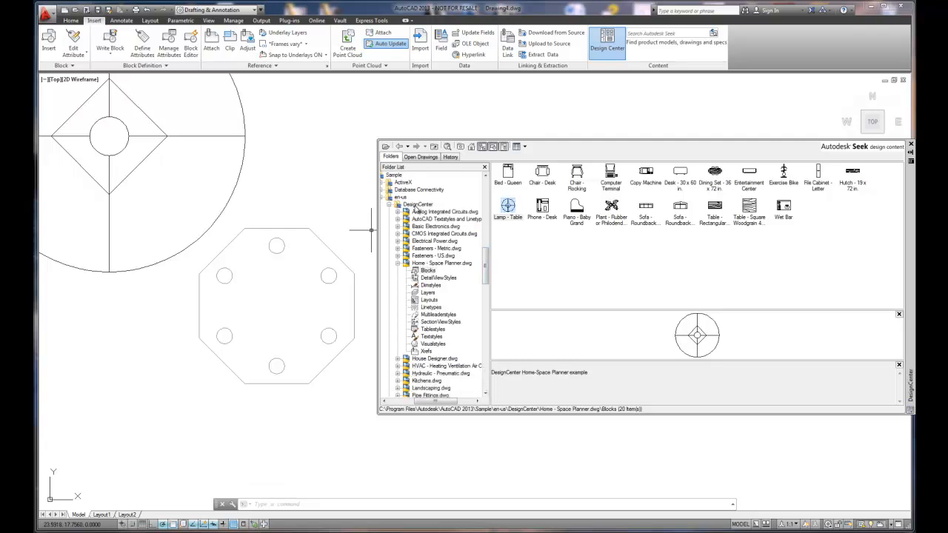
pyautogui.moveTo(486, 263); pyautogui.dragTo(486, 280)
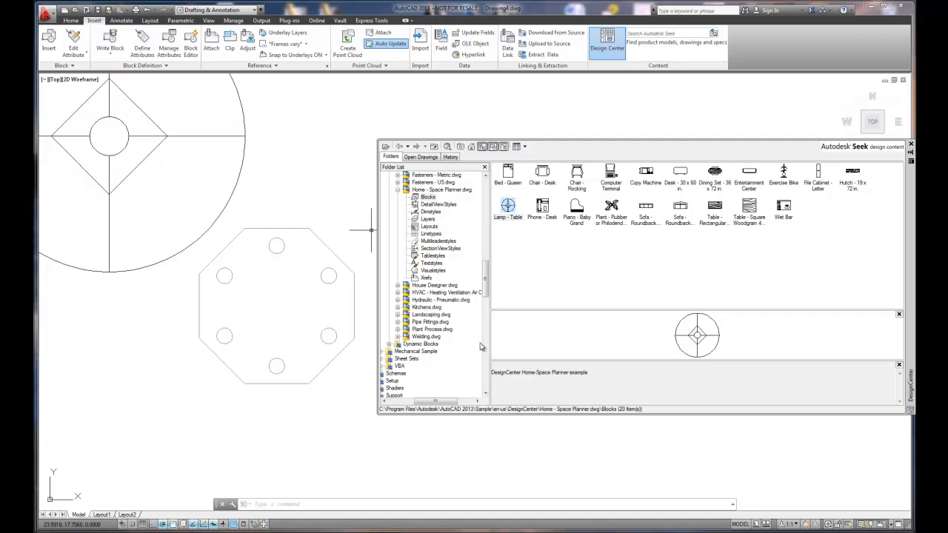
pyautogui.click(390, 345)
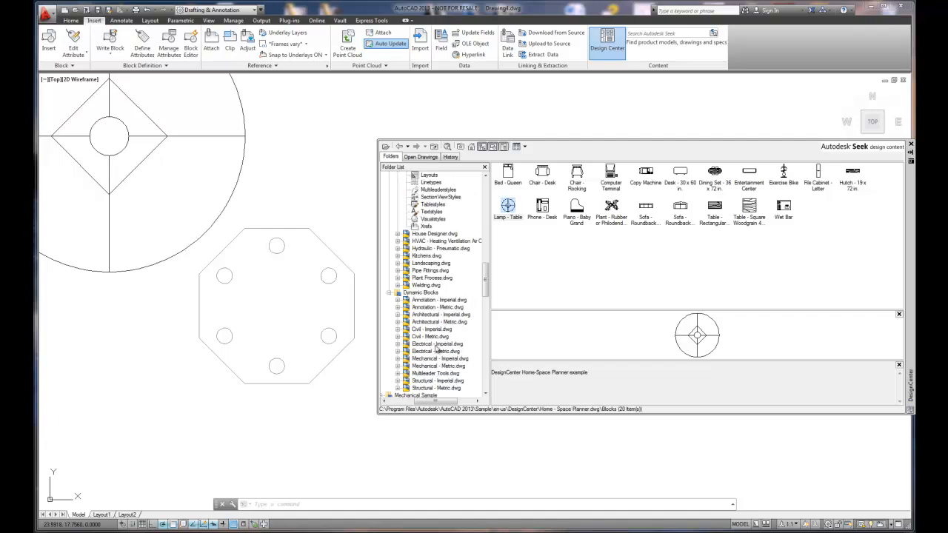
pyautogui.click(437, 300)
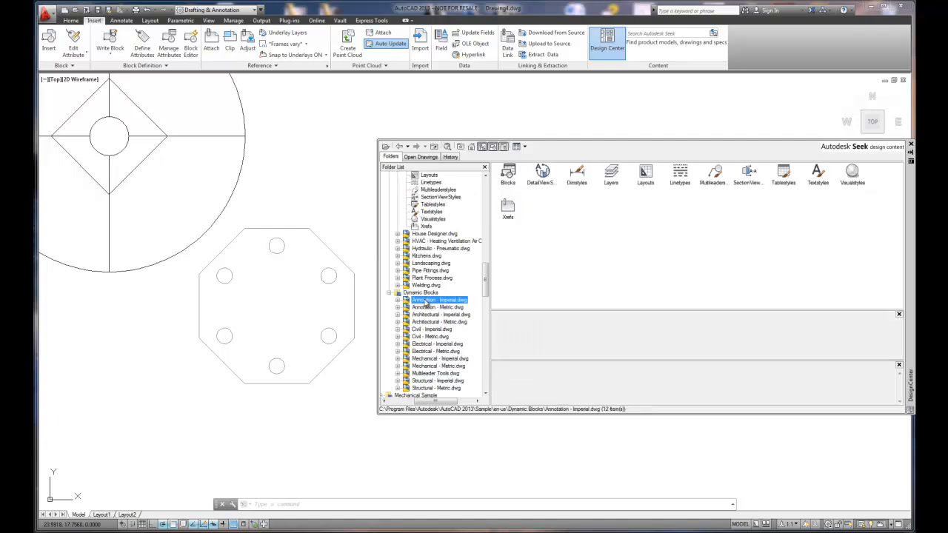
pyautogui.doubleClick(508, 177)
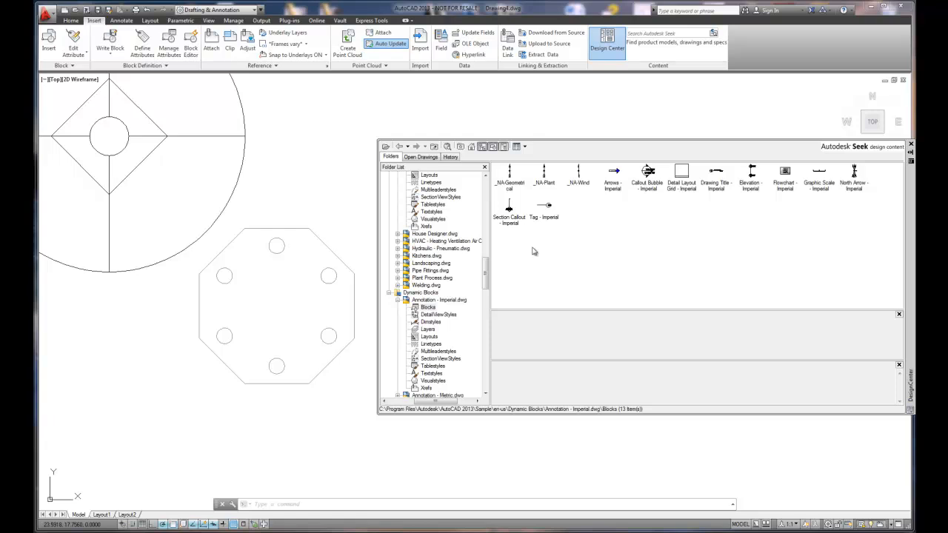
# - Collapse Annotation - Imperial.dwg and view the blocks contained in Mechanical - Imperial.dwg
pyautogui.click(398, 301)
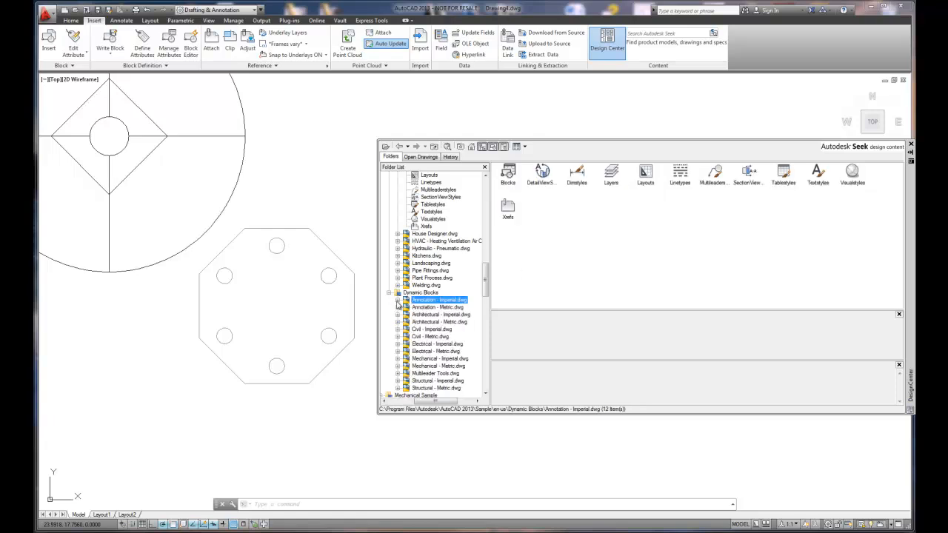
pyautogui.doubleClick(429, 360)
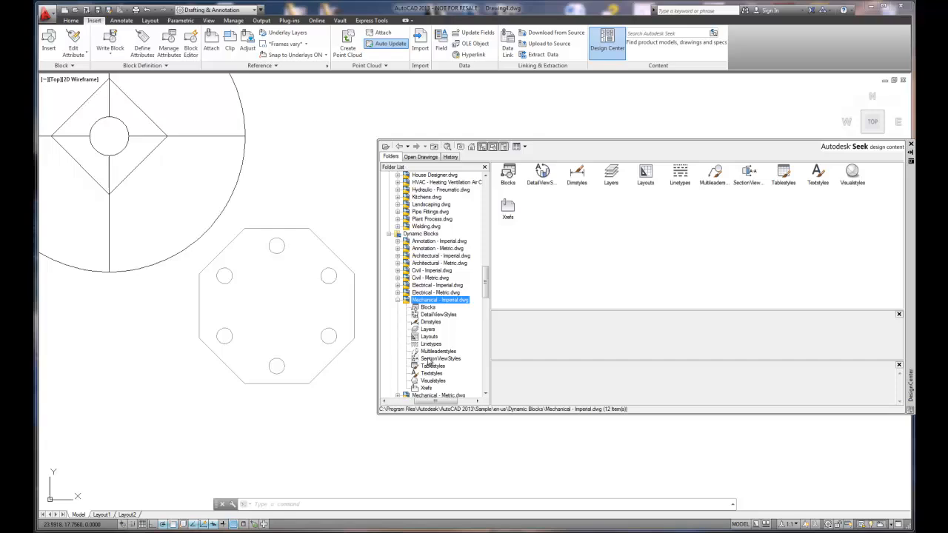
pyautogui.click(428, 306)
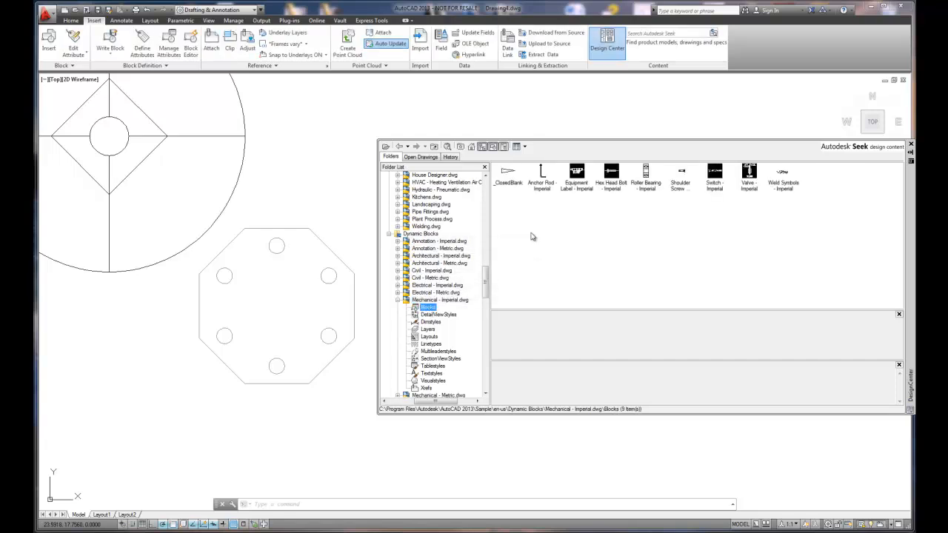